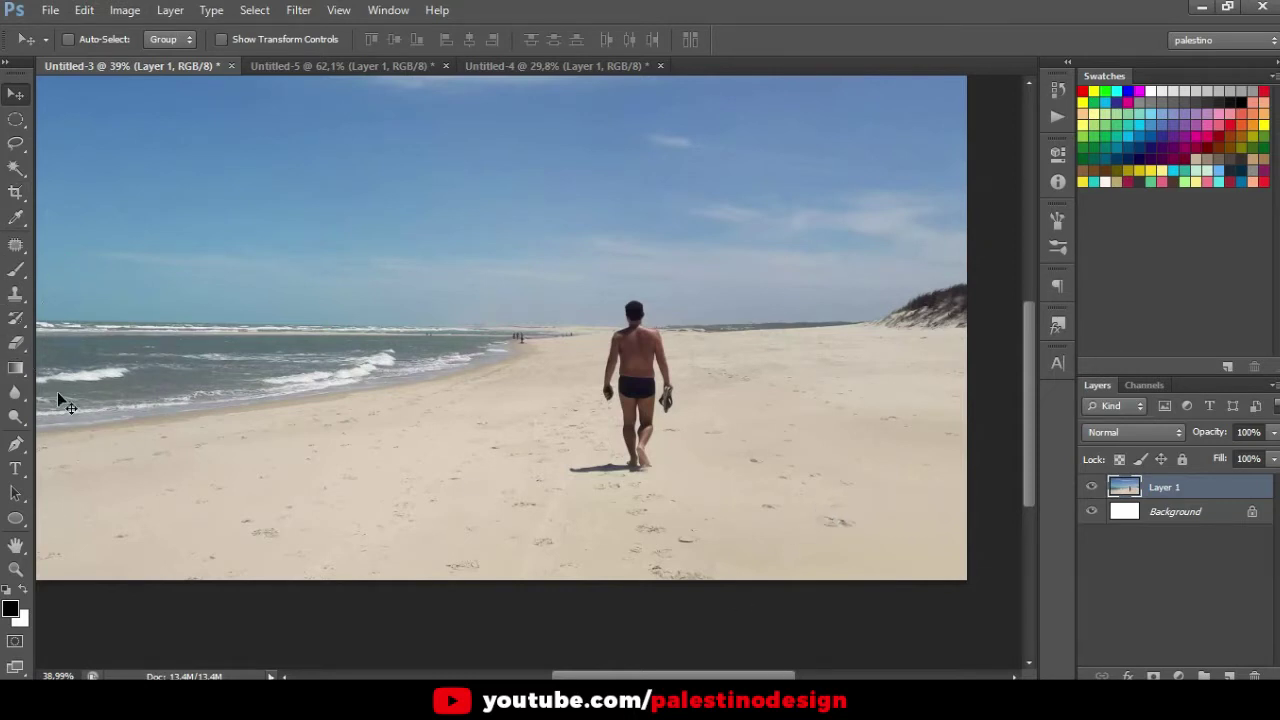
- Zoom into the beach photo and duplicate Layer 1 as Layer 1 copy
scroll(667, 343, down, 1)
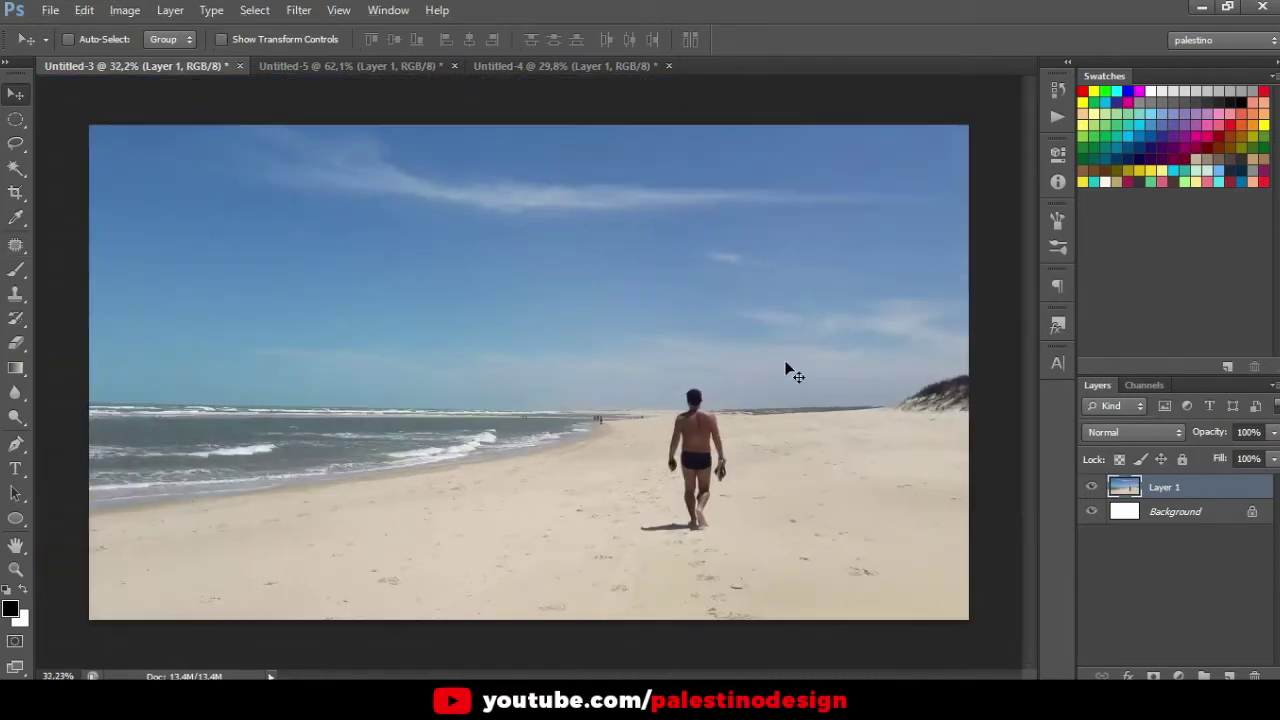
scroll(667, 343, up, 1)
scroll(717, 420, up, 1)
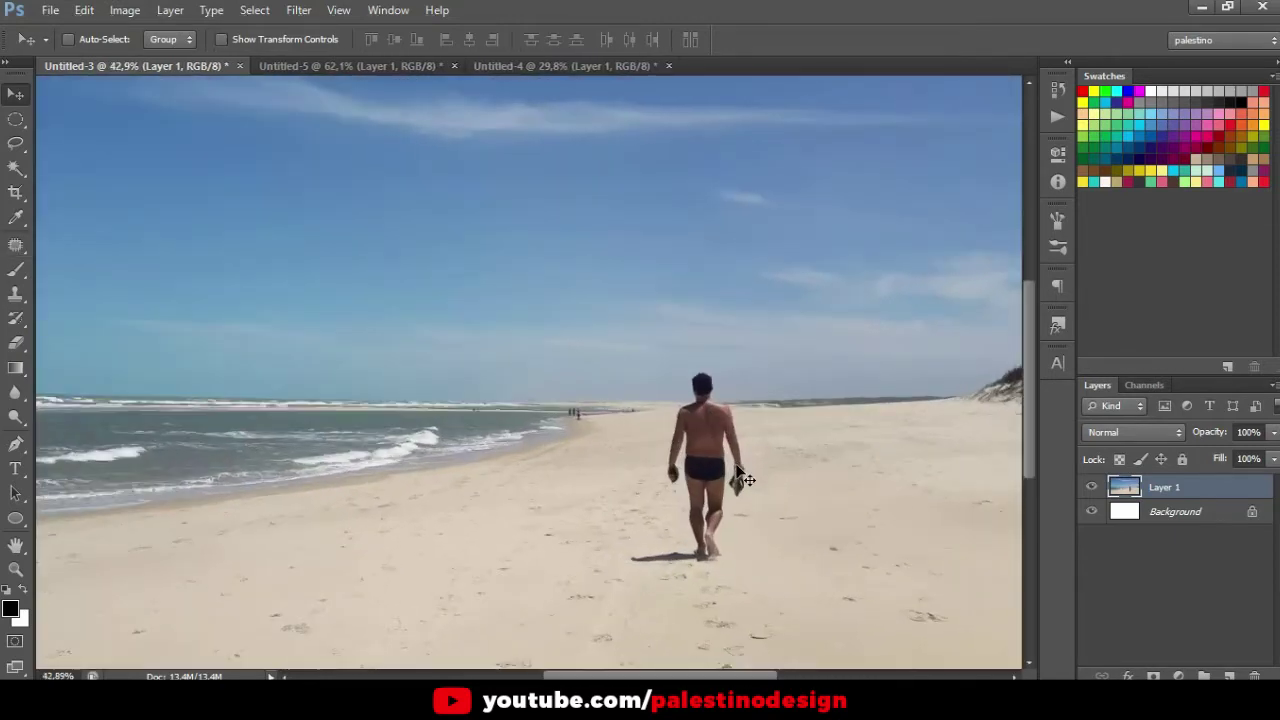
scroll(722, 497, up, 1)
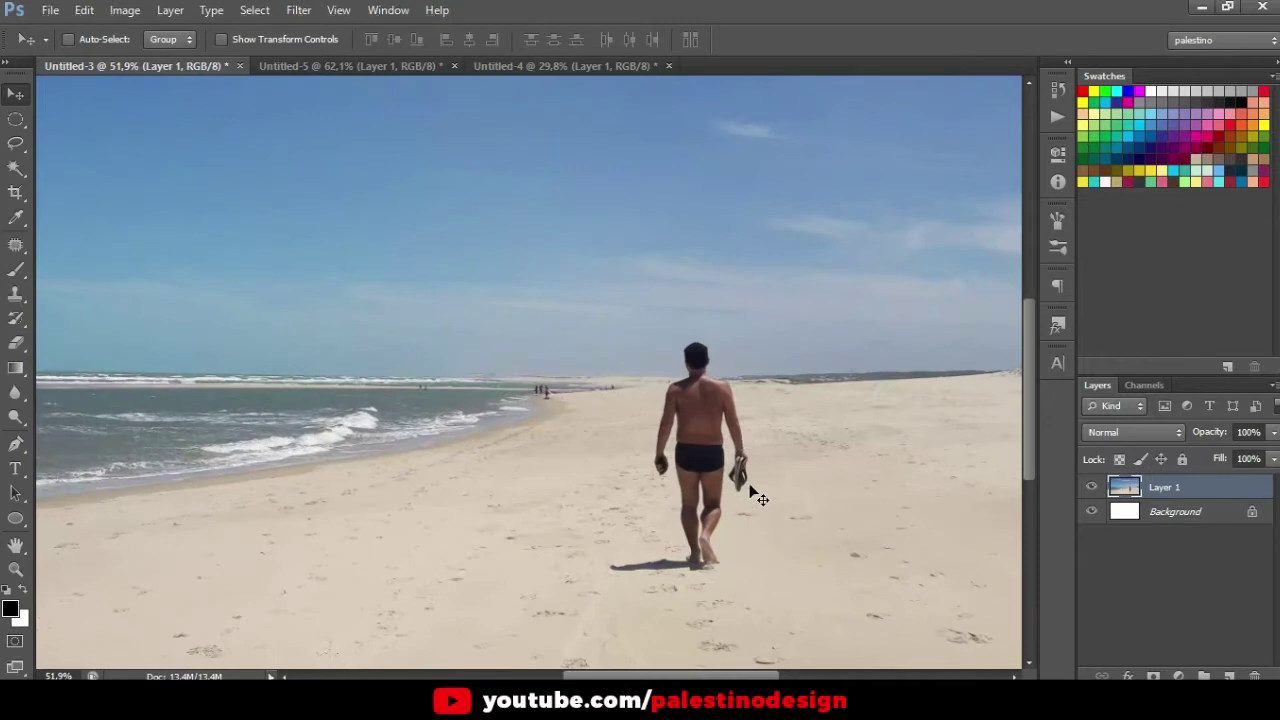
key(ctrl+j)
scroll(752, 445, up, 1)
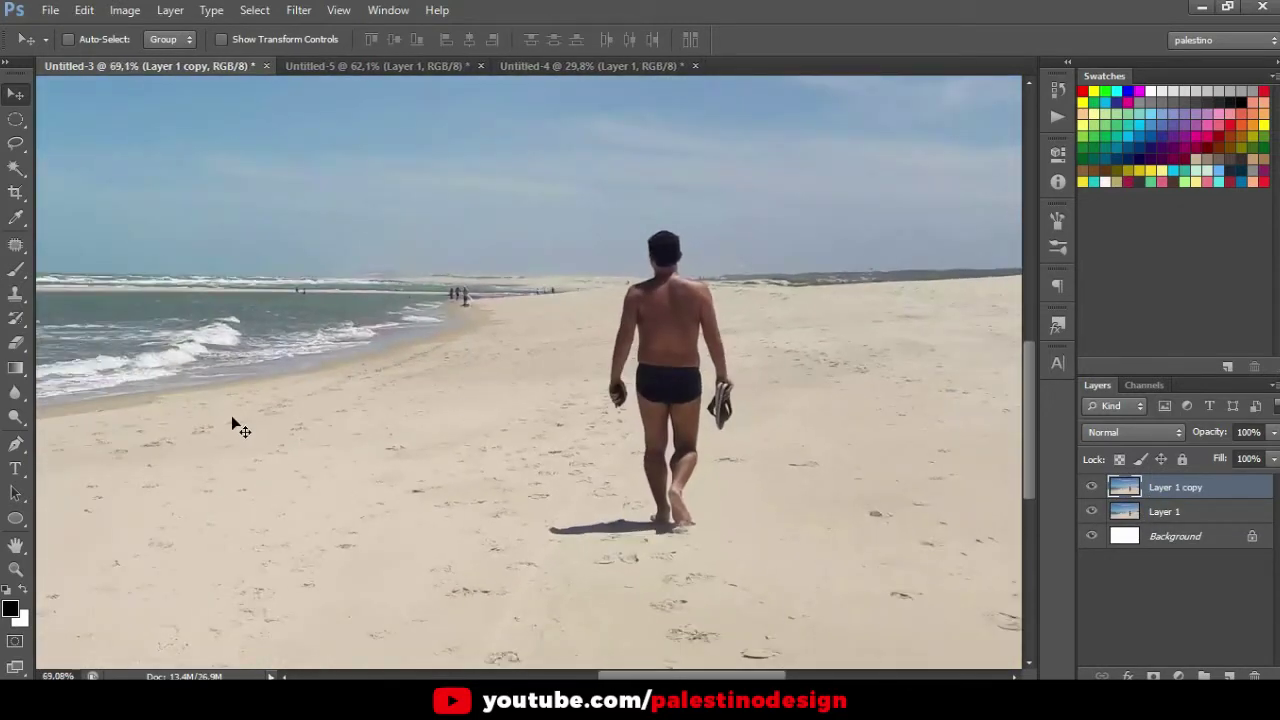
- Set the Clone Stamp brush to 400 px, sample near the walker, and paint a test stroke
key(s)
scroll(673, 300, down, 1)
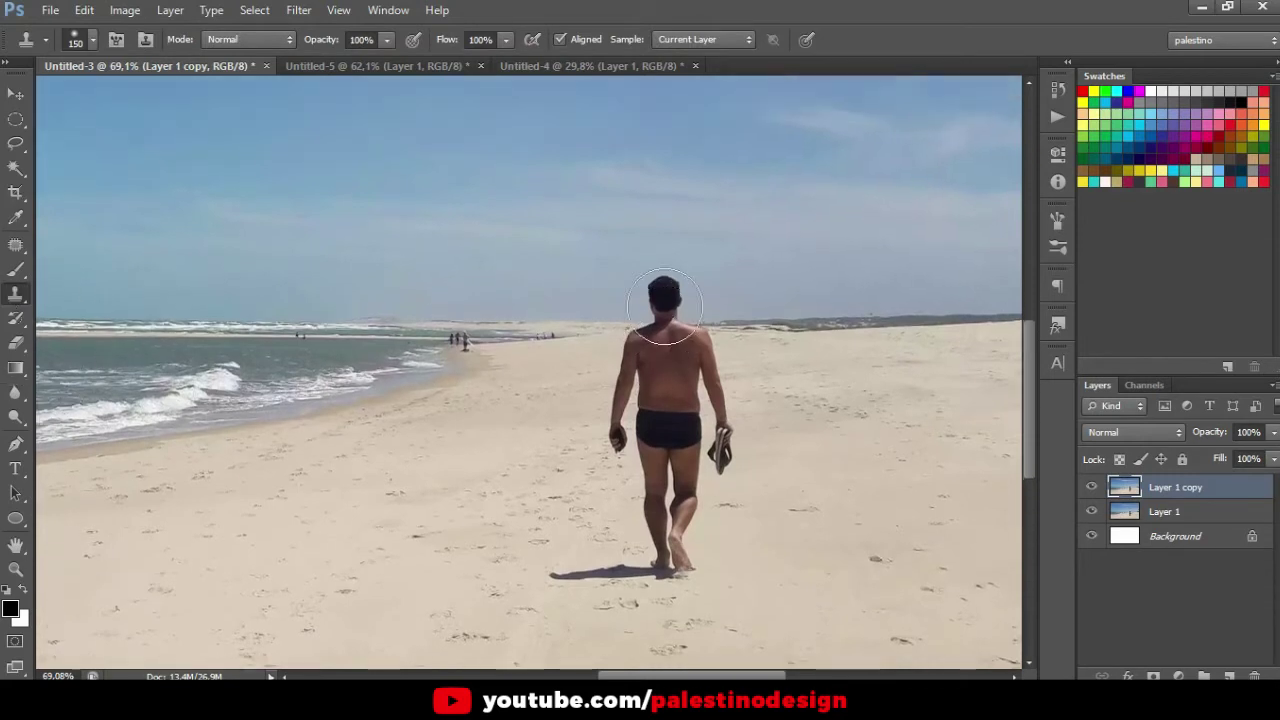
key(bracketright)
key(bracketright)
key(bracketright)
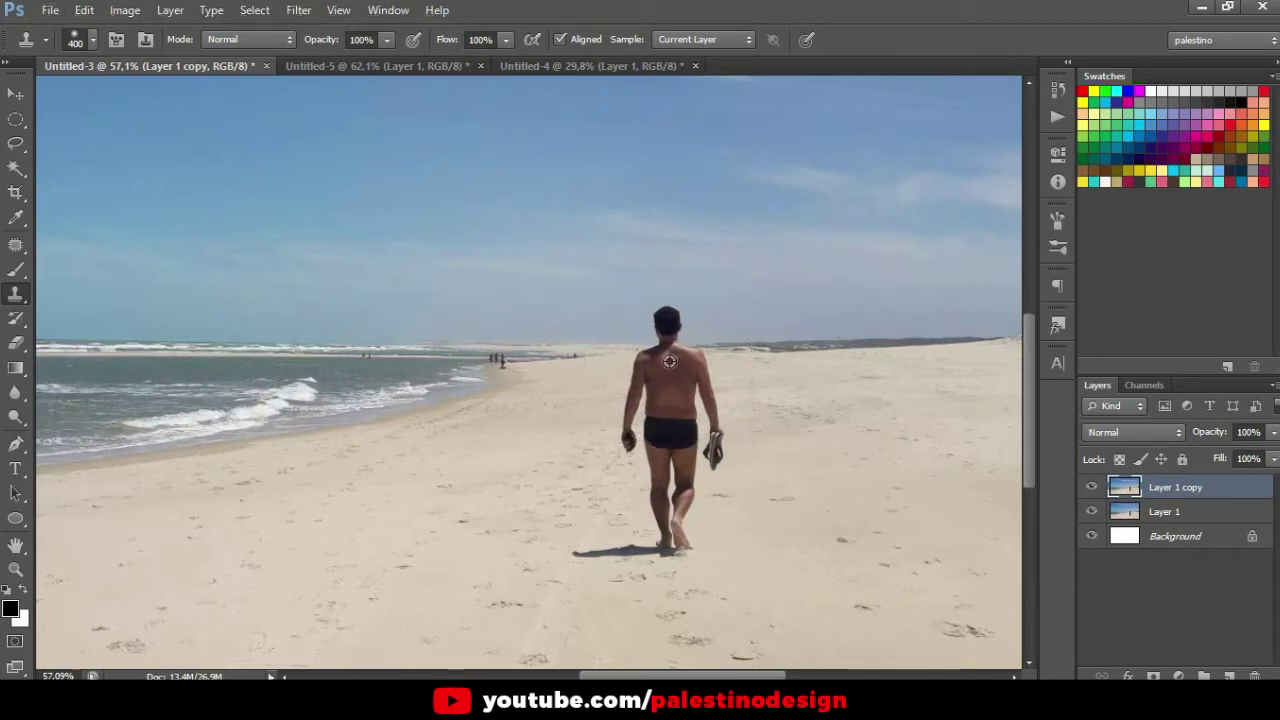
alt+click(669, 362)
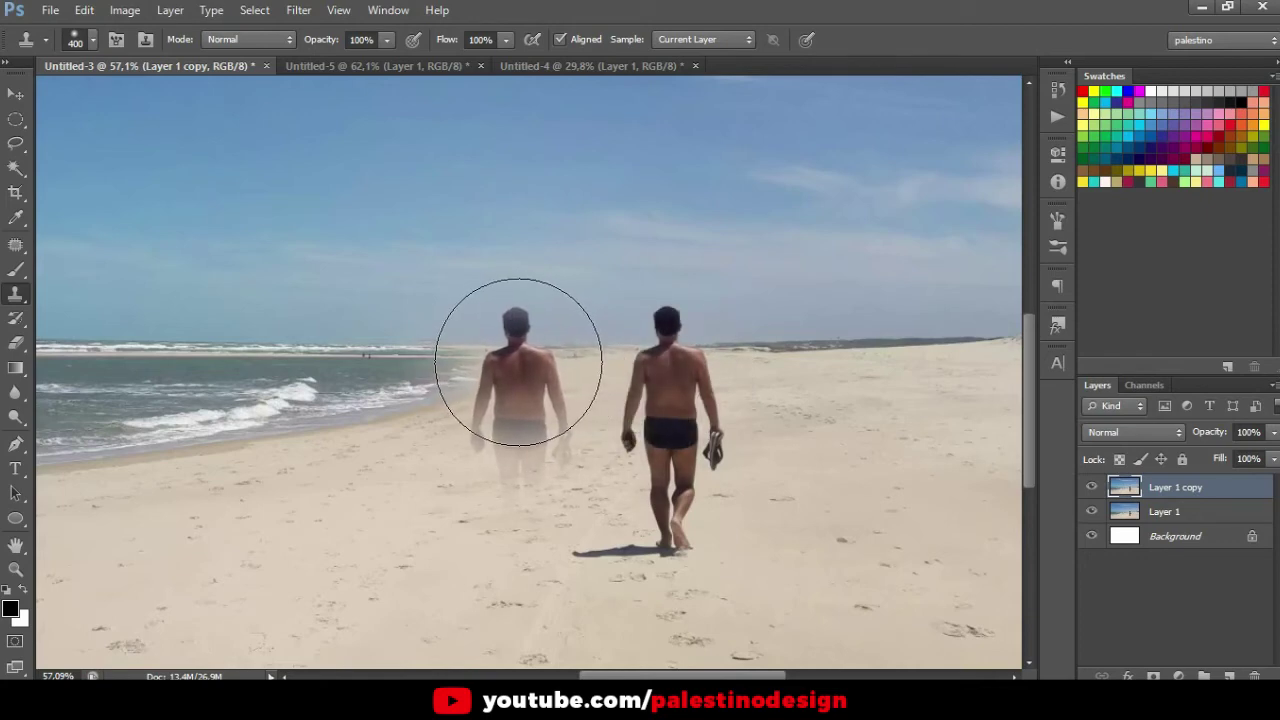
drag(518, 362, 503, 357)
scroll(712, 395, down, 2)
scroll(712, 395, up, 3)
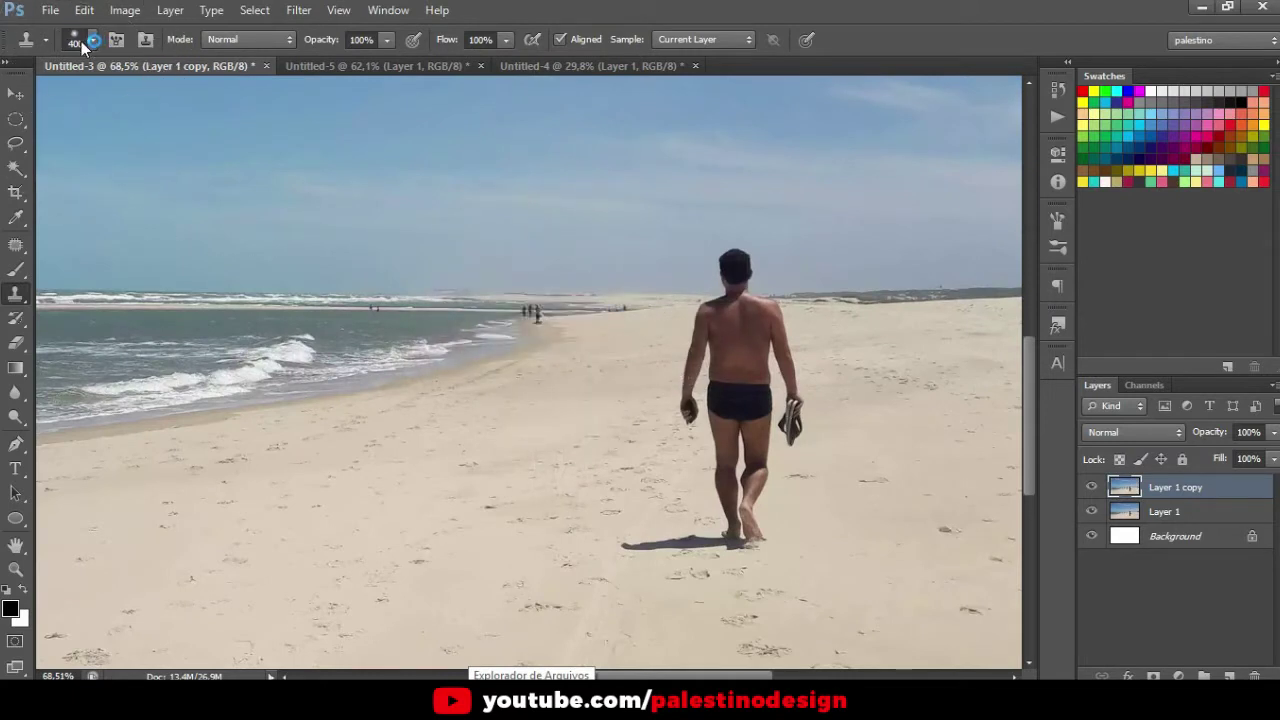
- Switch to a soft round 0% hardness clone brush, shrink it, and paint cloned sand onto the beach
click(81, 41)
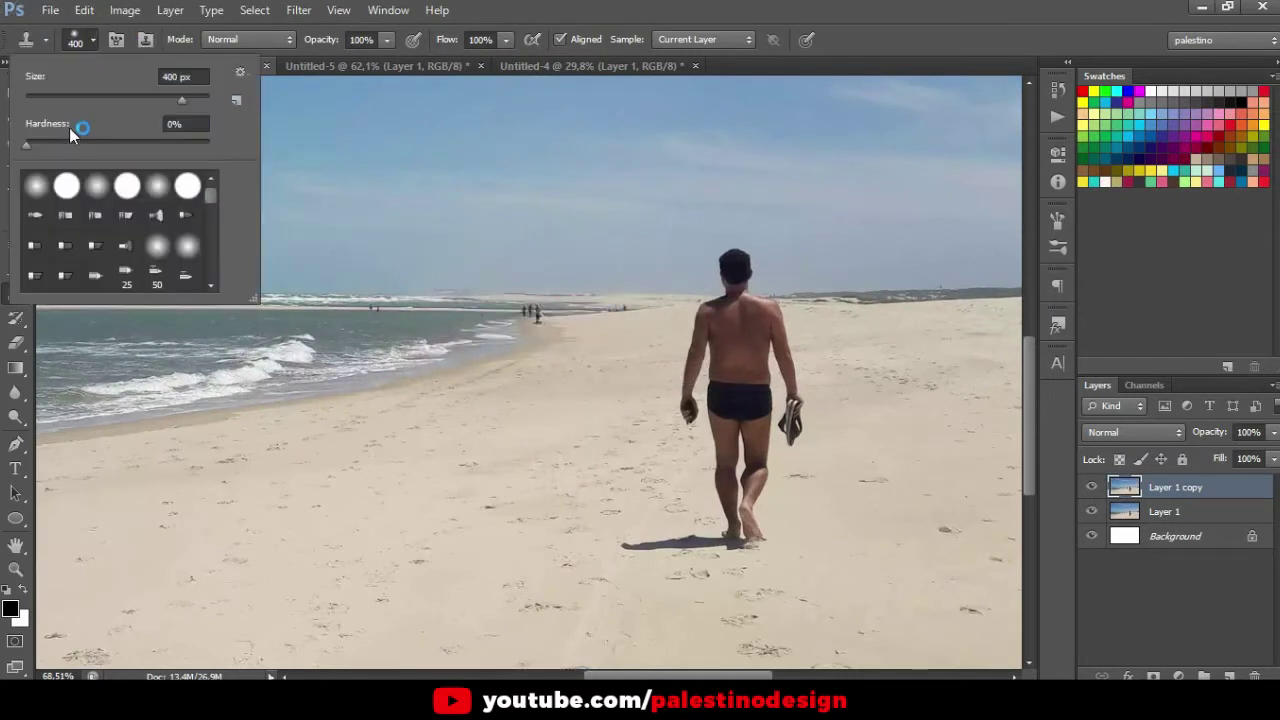
click(88, 183)
click(95, 42)
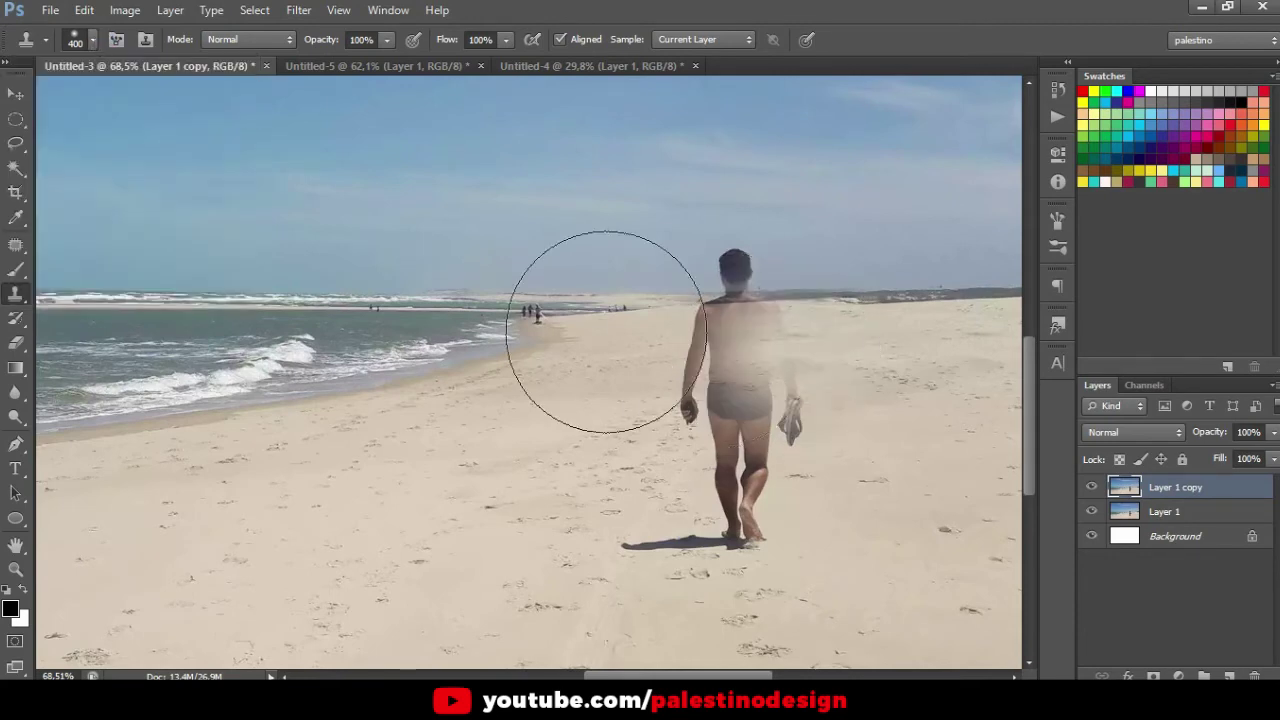
key(bracketleft)
key(bracketleft)
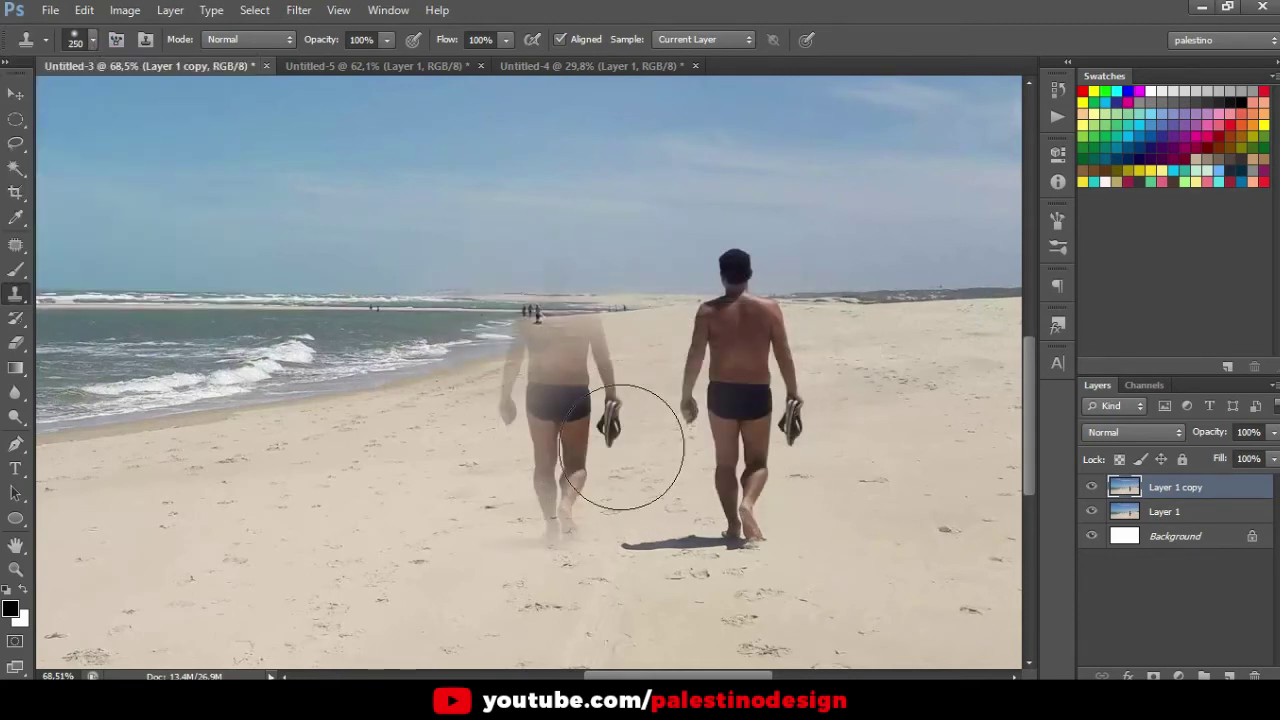
drag(628, 443, 434, 380)
scroll(817, 414, down, 2)
- With a 300 px brush, sample clean sand and cover the walker's legs, feet, hands and shorts
key(bracketright)
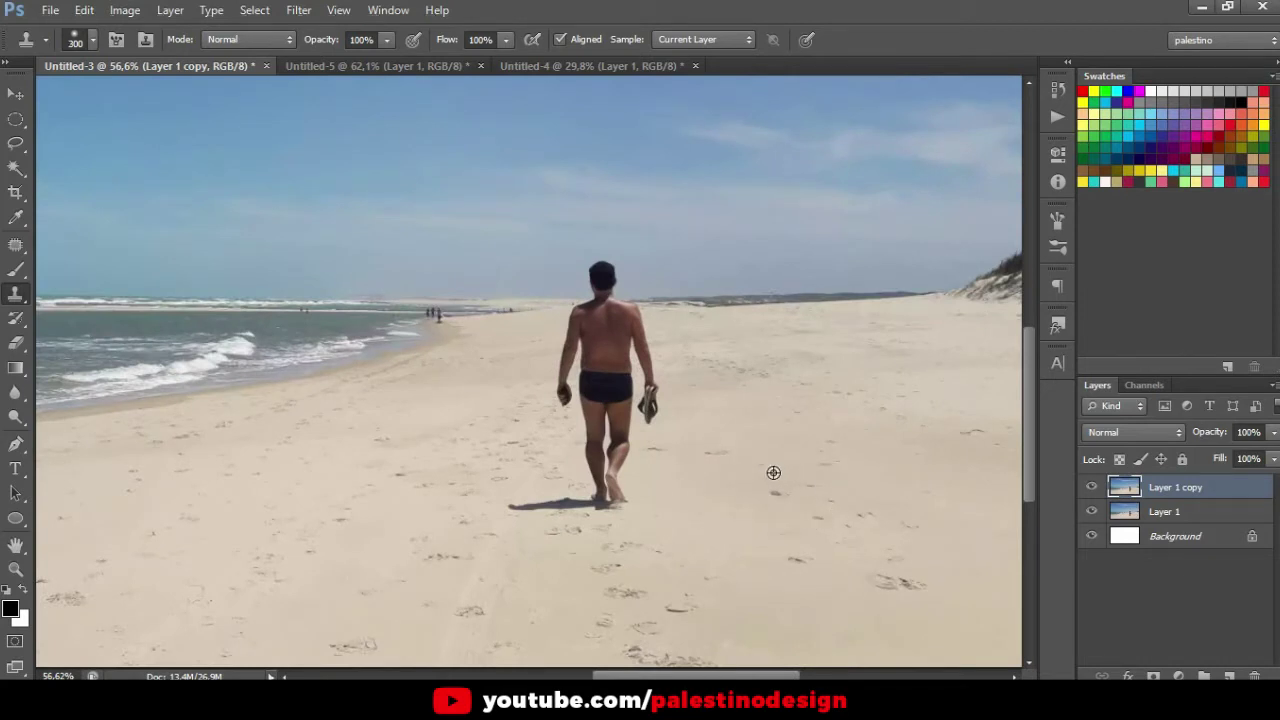
alt+click(773, 472)
mouse_move(631, 474)
mouse_down()
mouse_move(602, 465)
mouse_move(603, 443)
mouse_up()
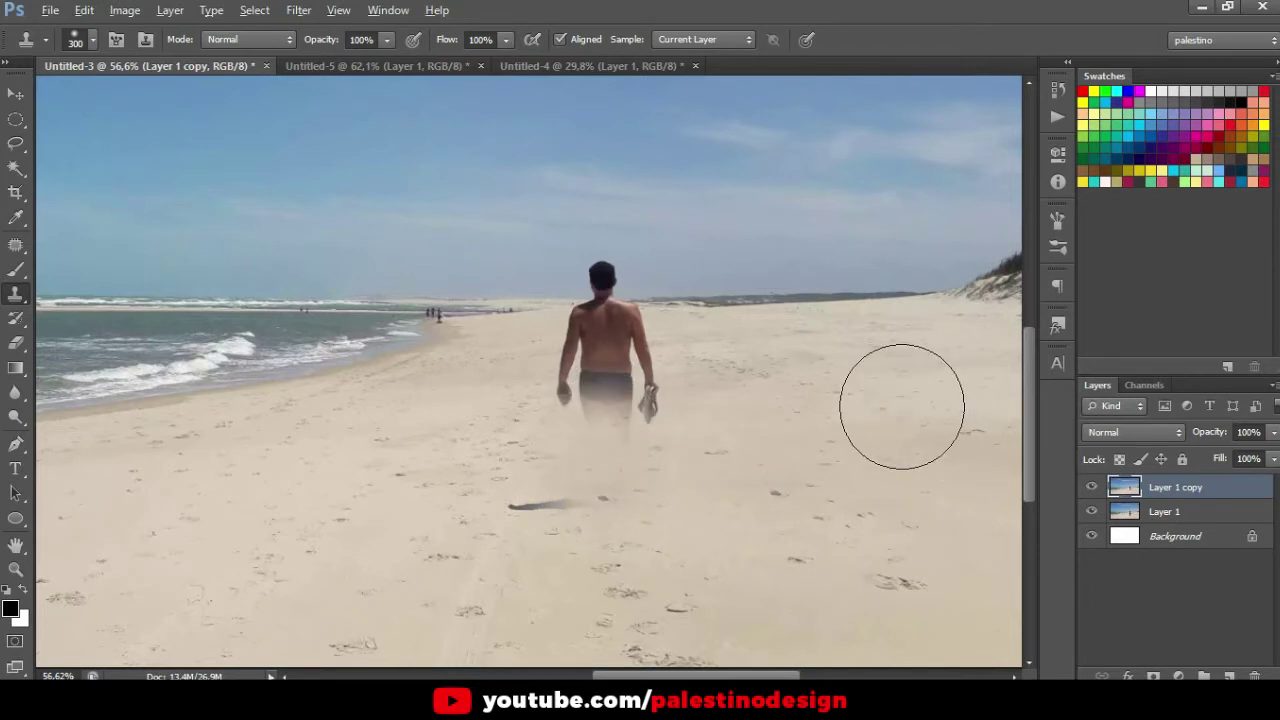
drag(533, 393, 611, 395)
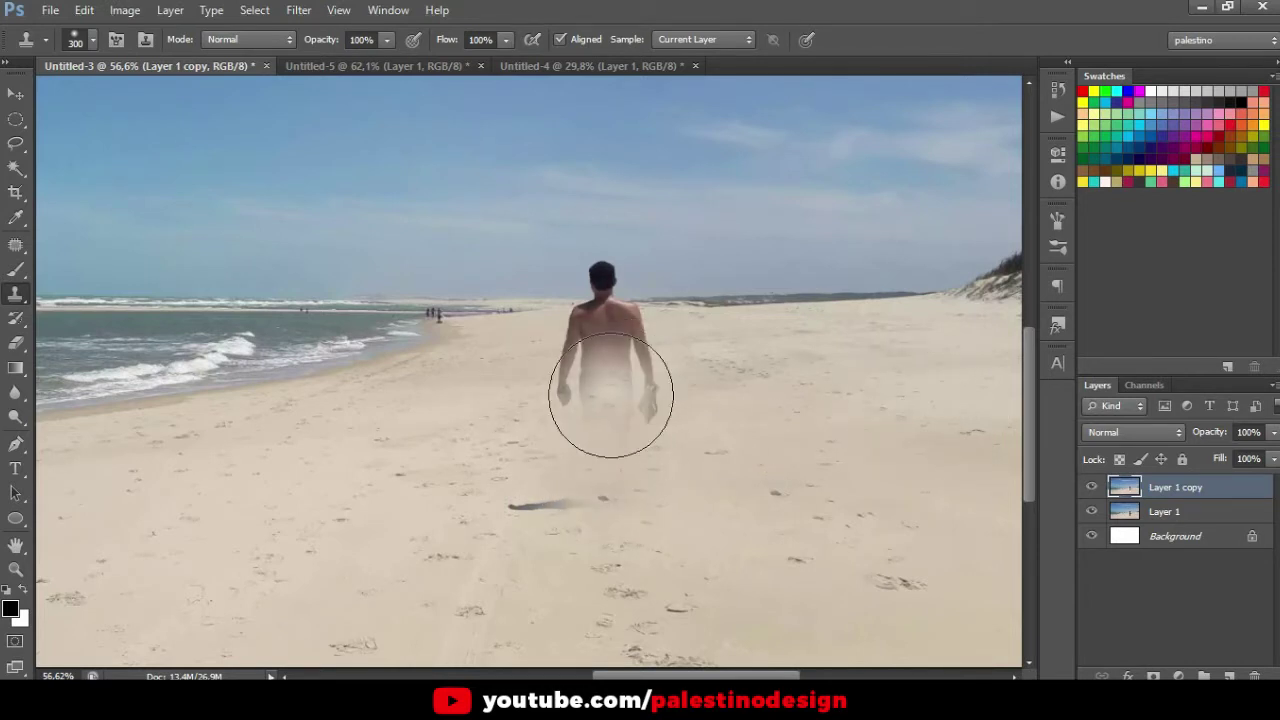
scroll(611, 395, up, 2)
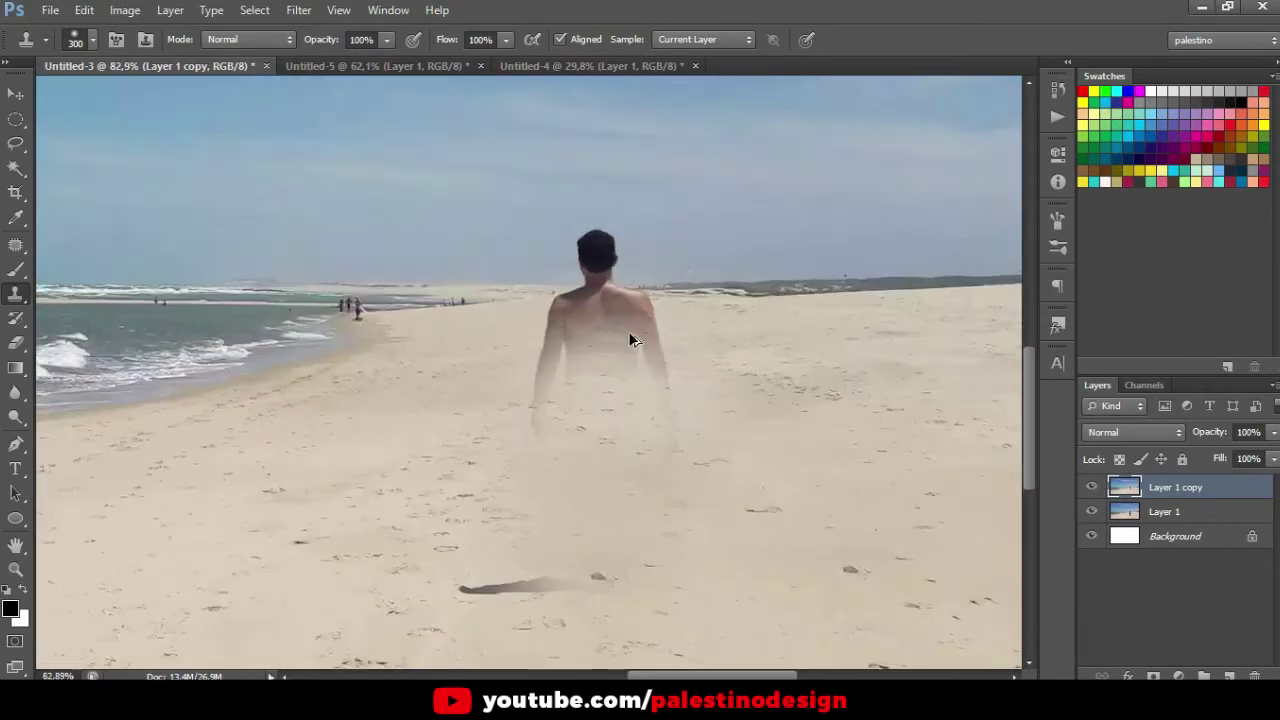
scroll(582, 266, up, 3)
key(p)
scroll(545, 313, up, 2)
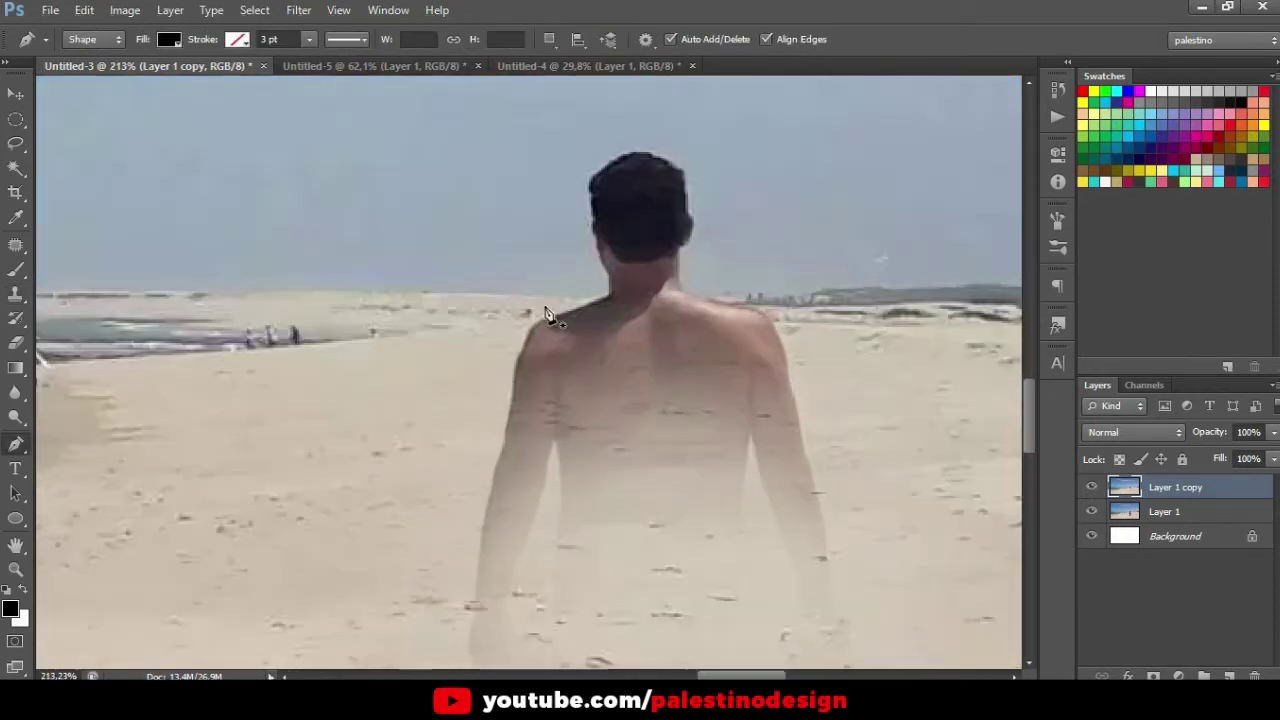
- Start a pen trace along the horizon, then delete the accidental shape it created
click(333, 300)
scroll(512, 310, up, 1)
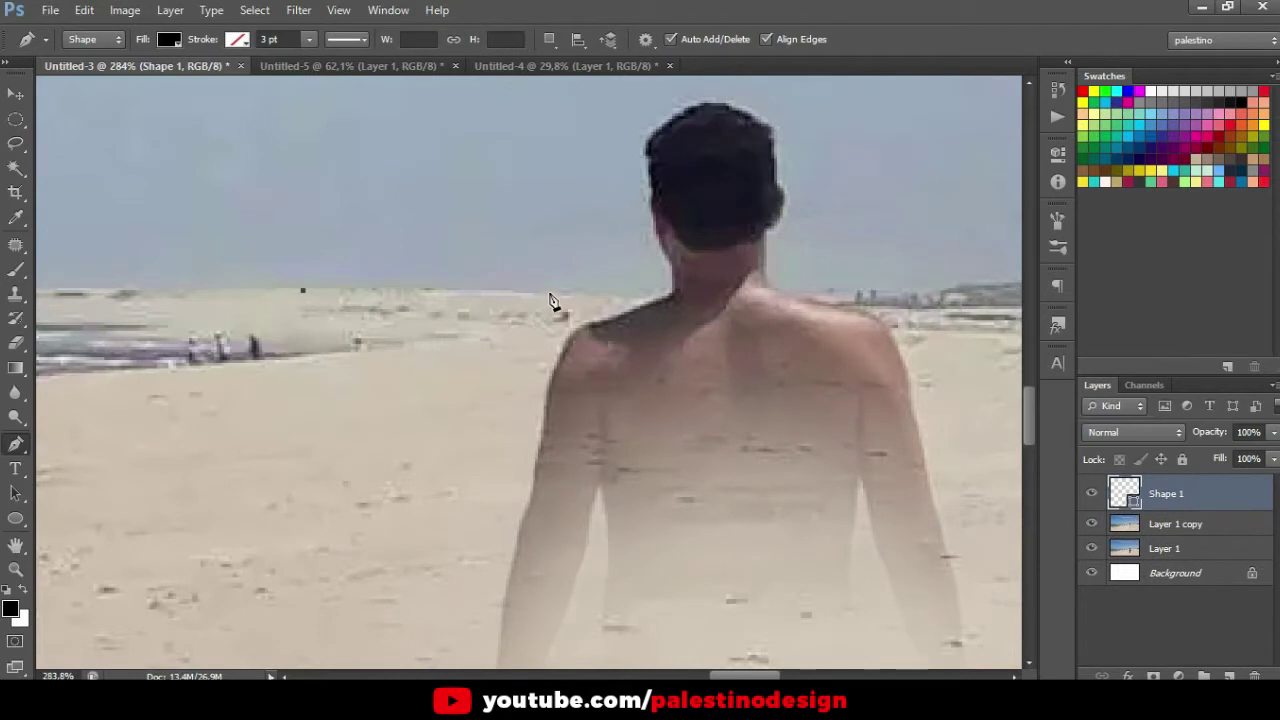
drag(723, 299, 773, 297)
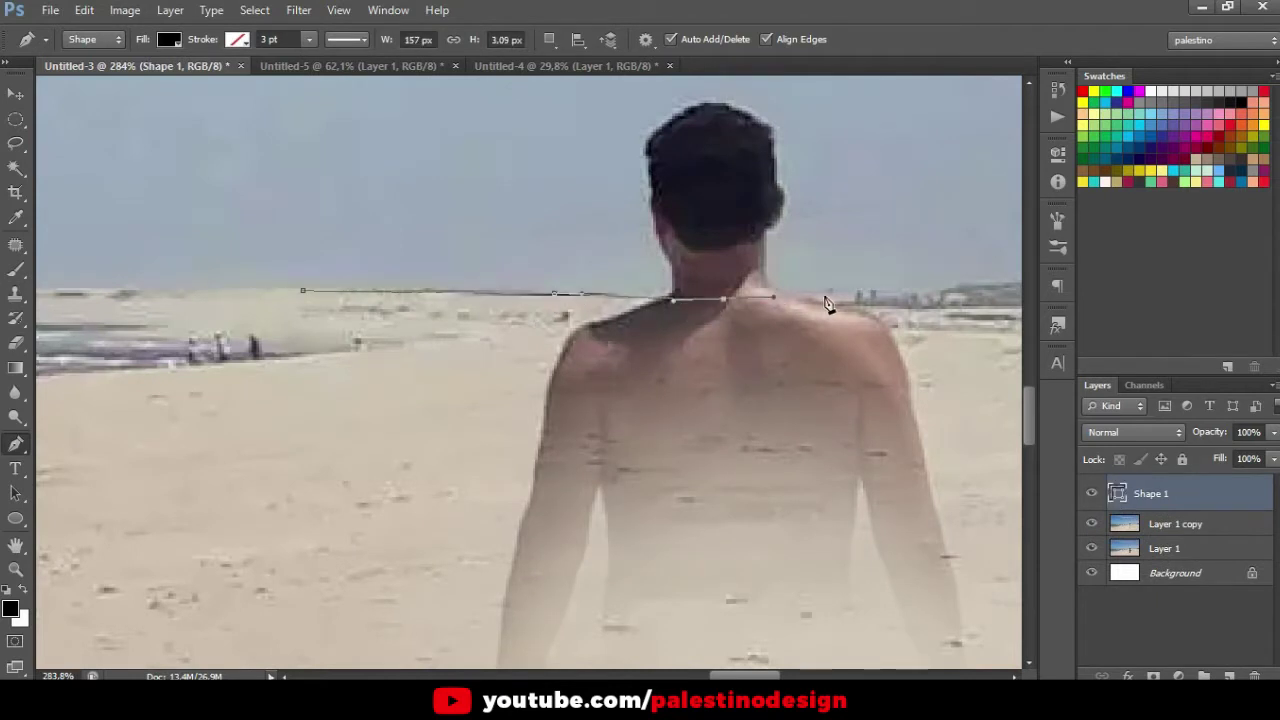
key(Return)
key(Delete)
- Set the Pen to Path mode, trace the sky along horizon and shoulders, and make it a selection
click(92, 39)
click(87, 75)
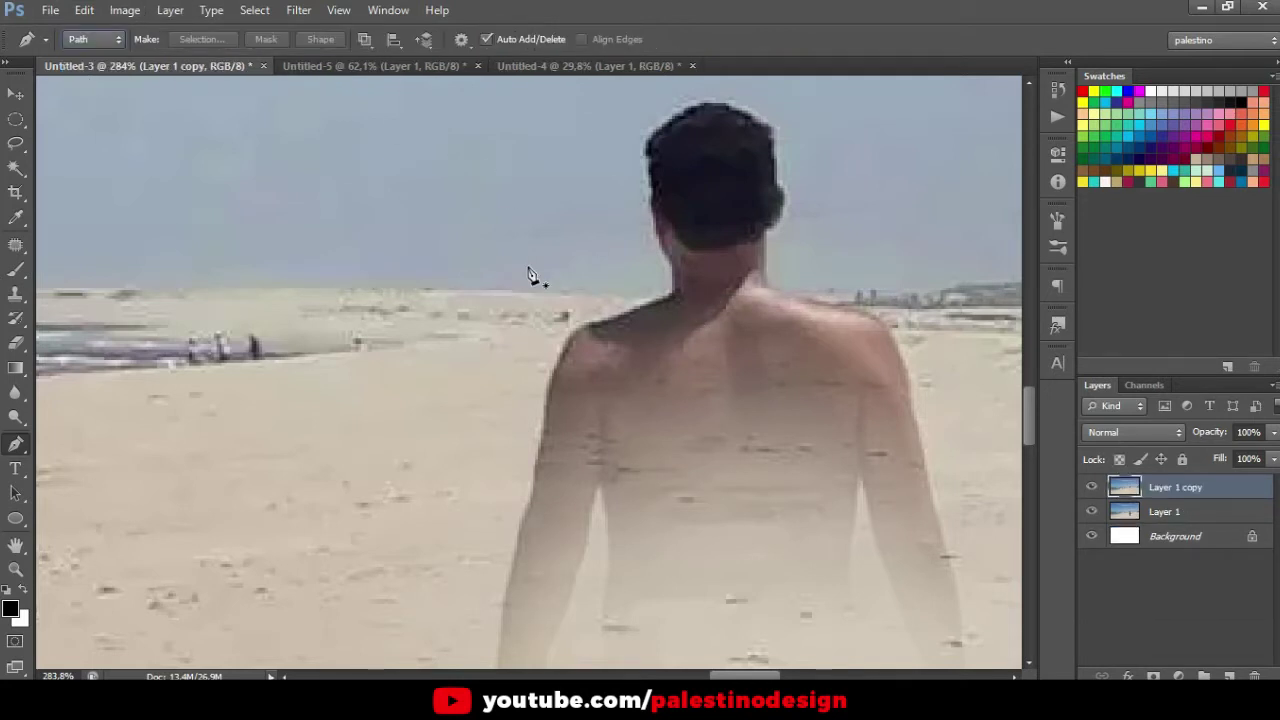
click(412, 290)
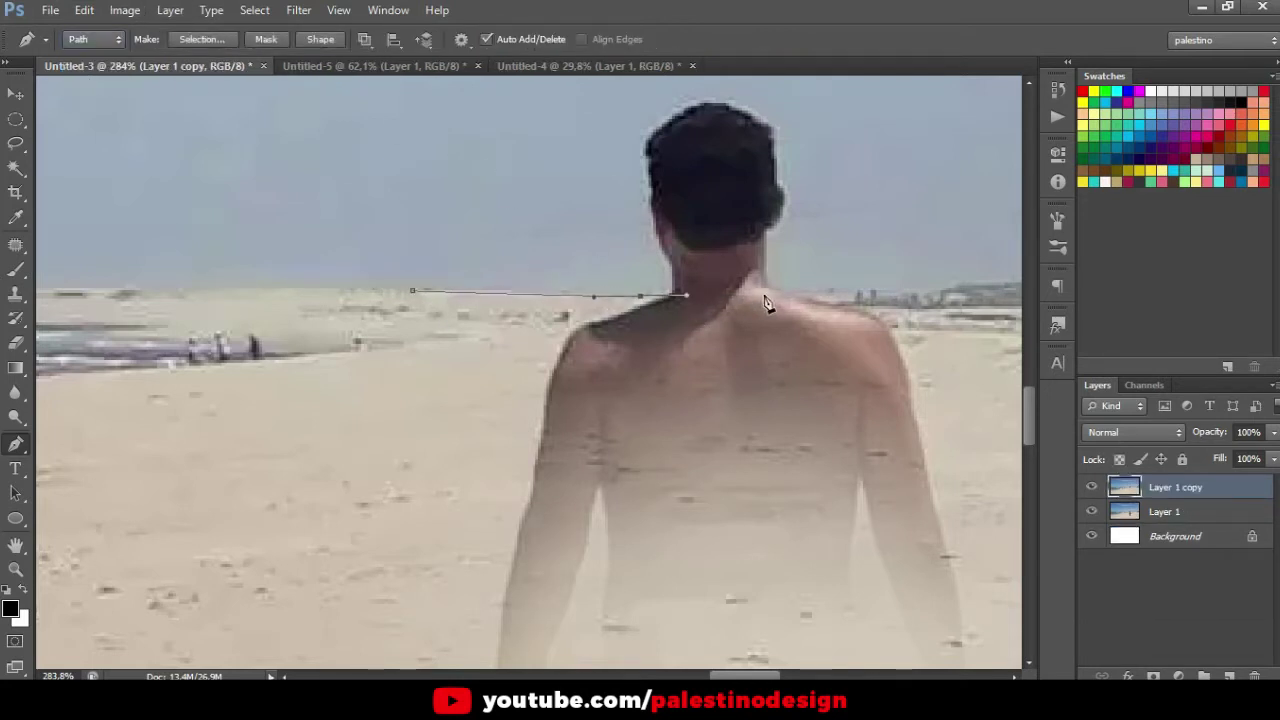
drag(945, 266, 609, 316)
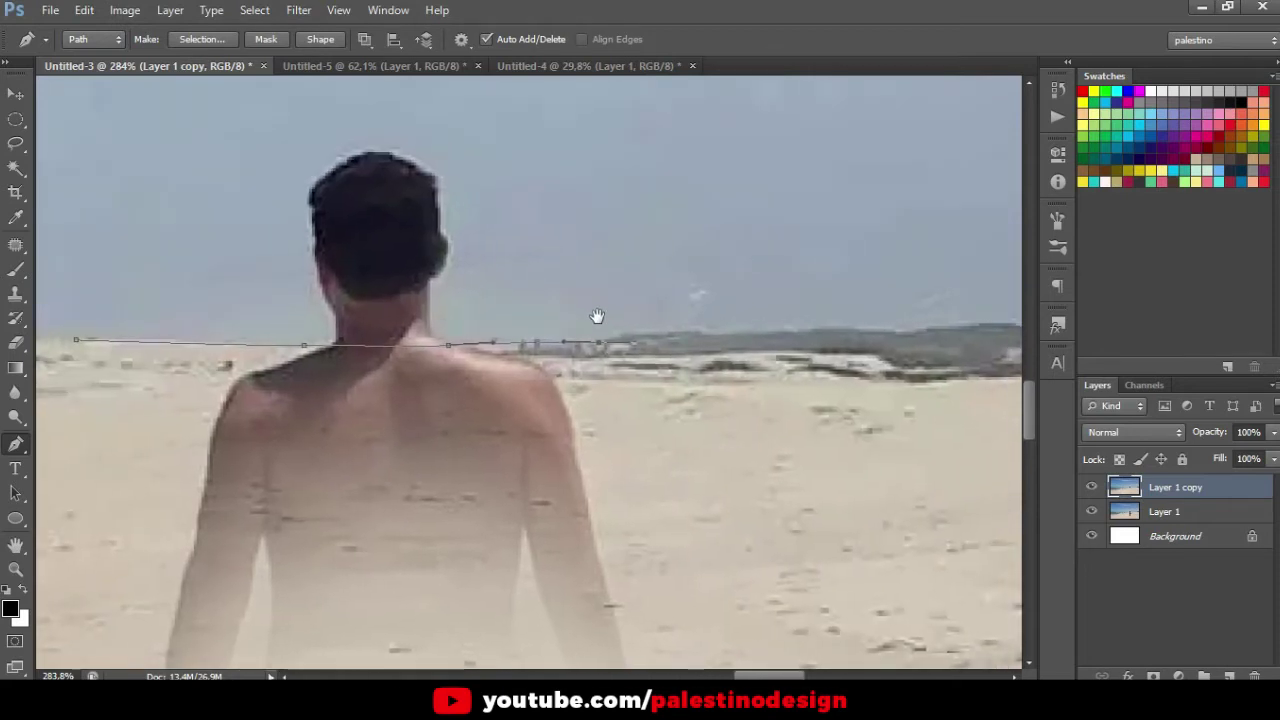
click(733, 333)
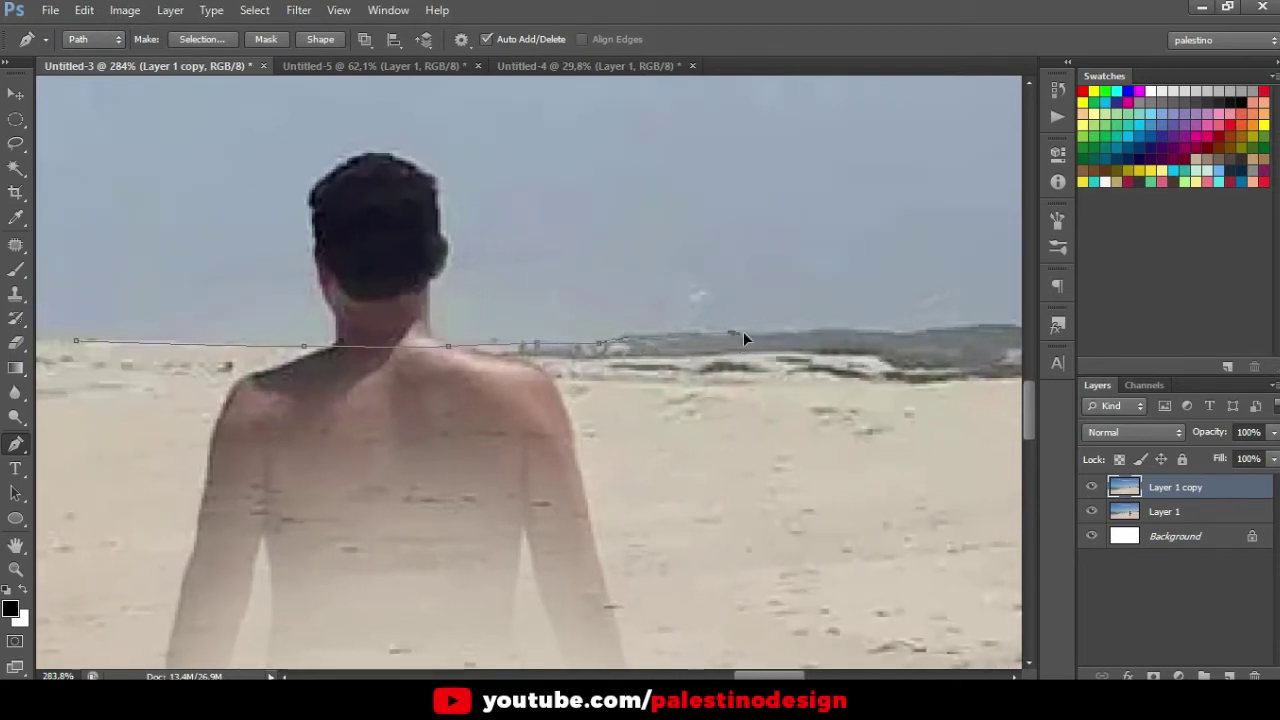
scroll(591, 343, down, 1)
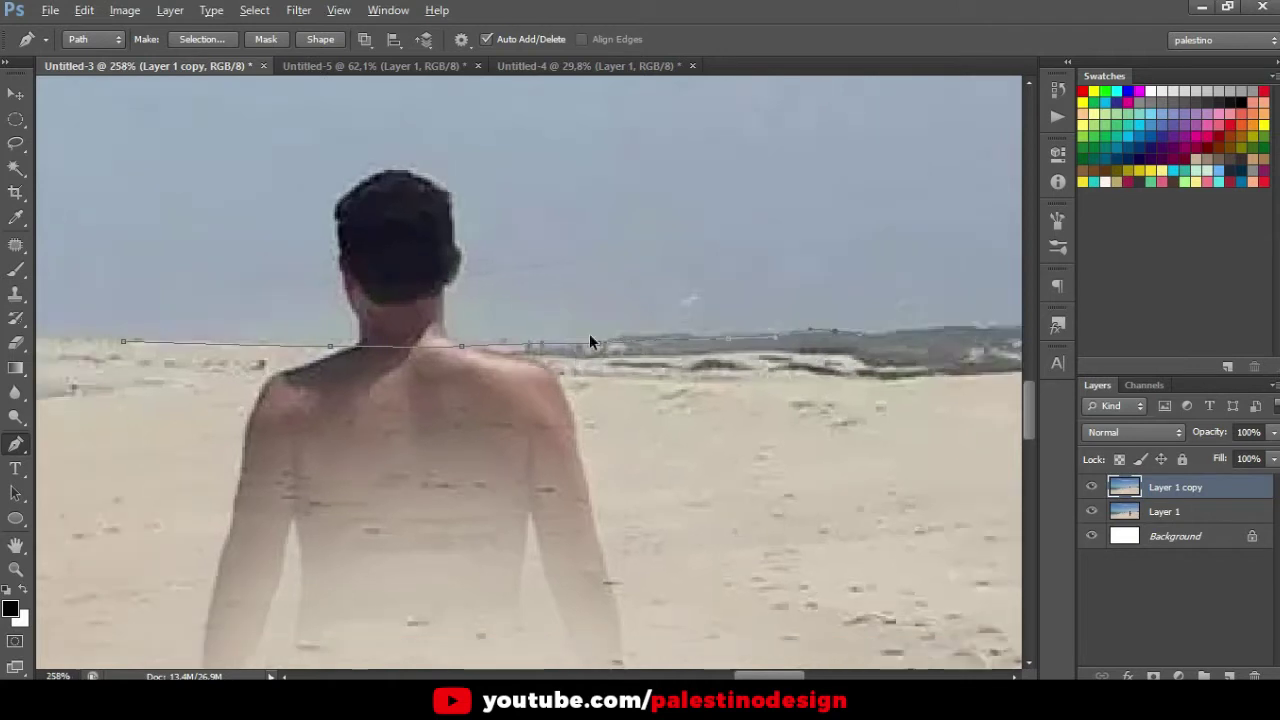
scroll(591, 343, down, 3)
scroll(545, 448, down, 2)
scroll(549, 443, down, 3)
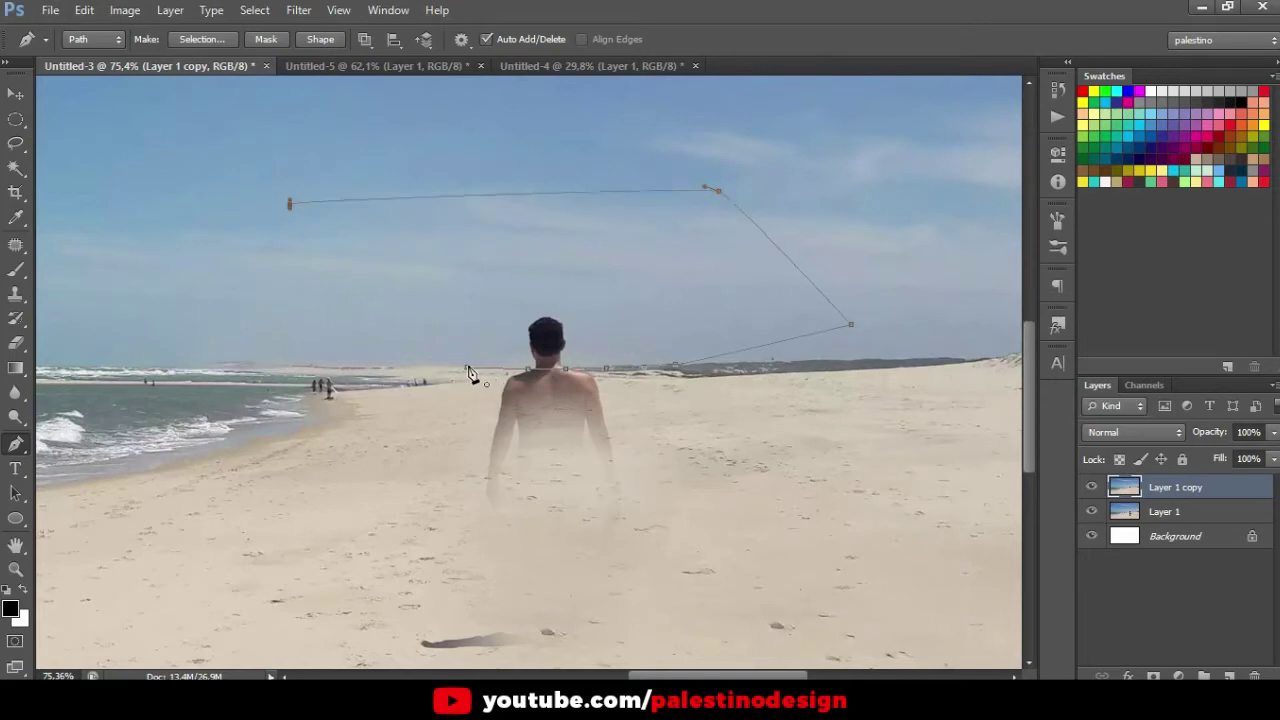
scroll(626, 448, up, 2)
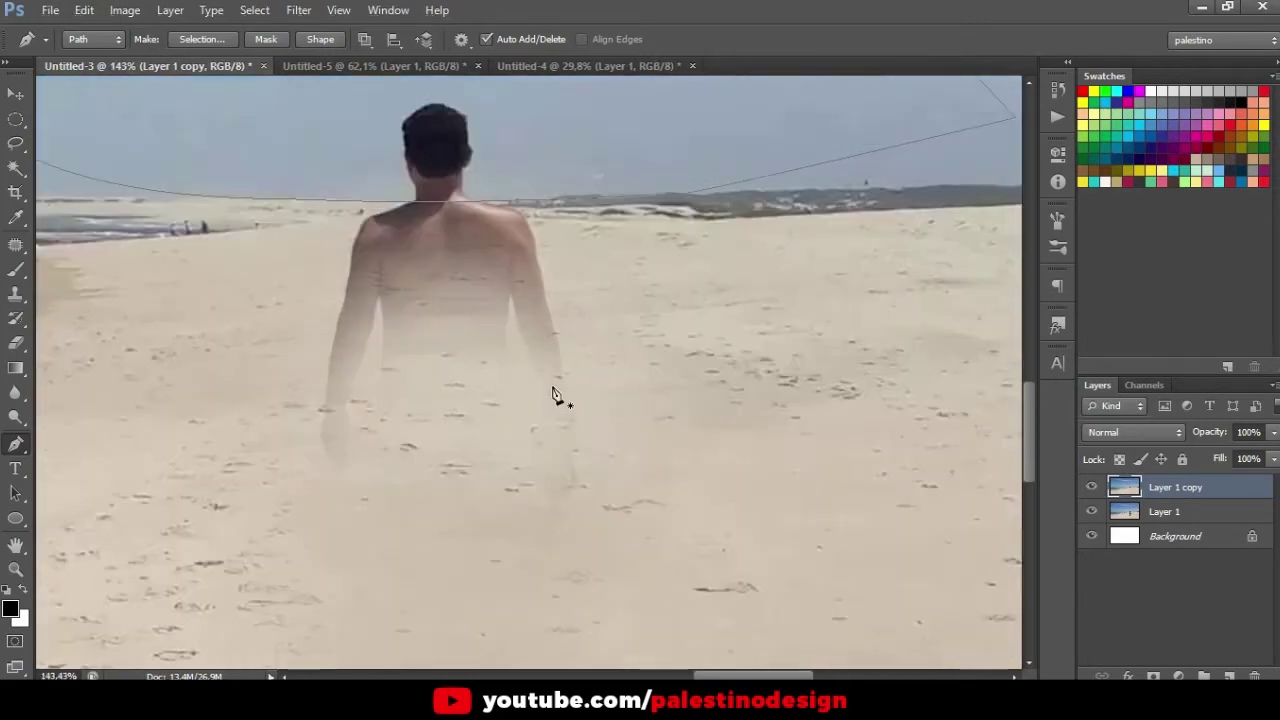
key(ctrl+Return)
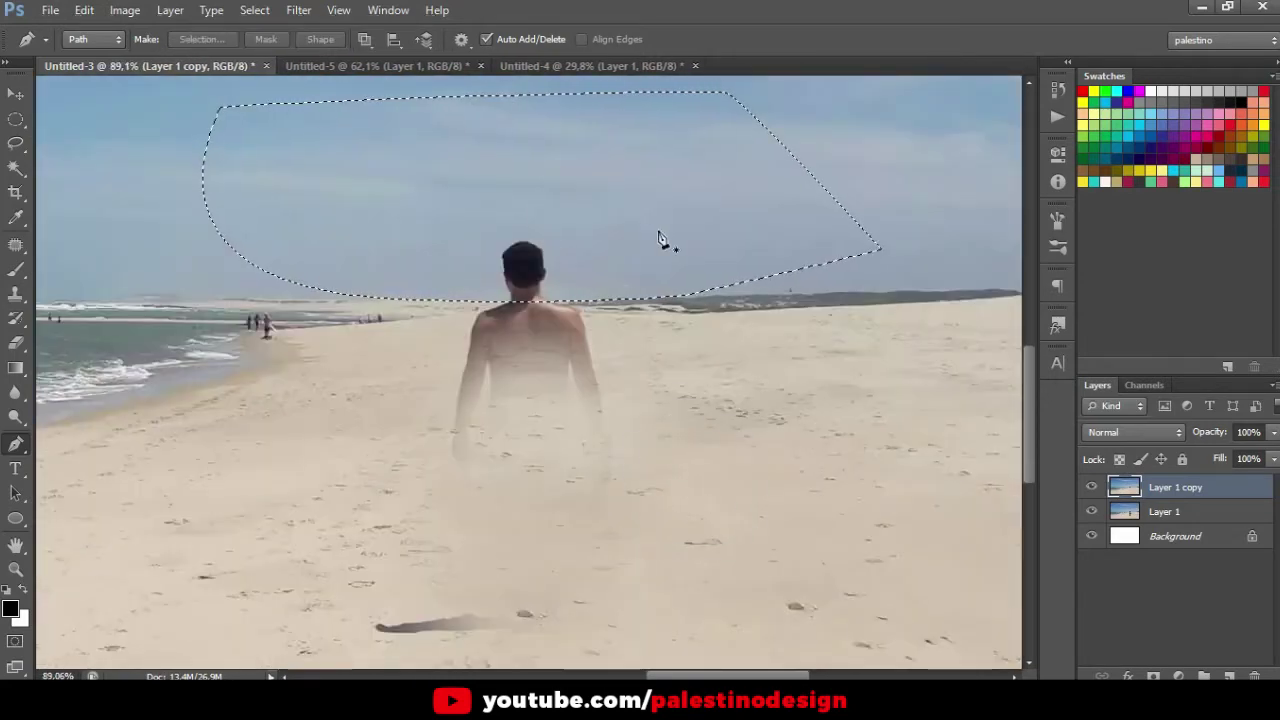
- Set a 175 px Clone Stamp, sample clean sand, and cover the man's lower torso
key(b)
scroll(560, 300, up, 2)
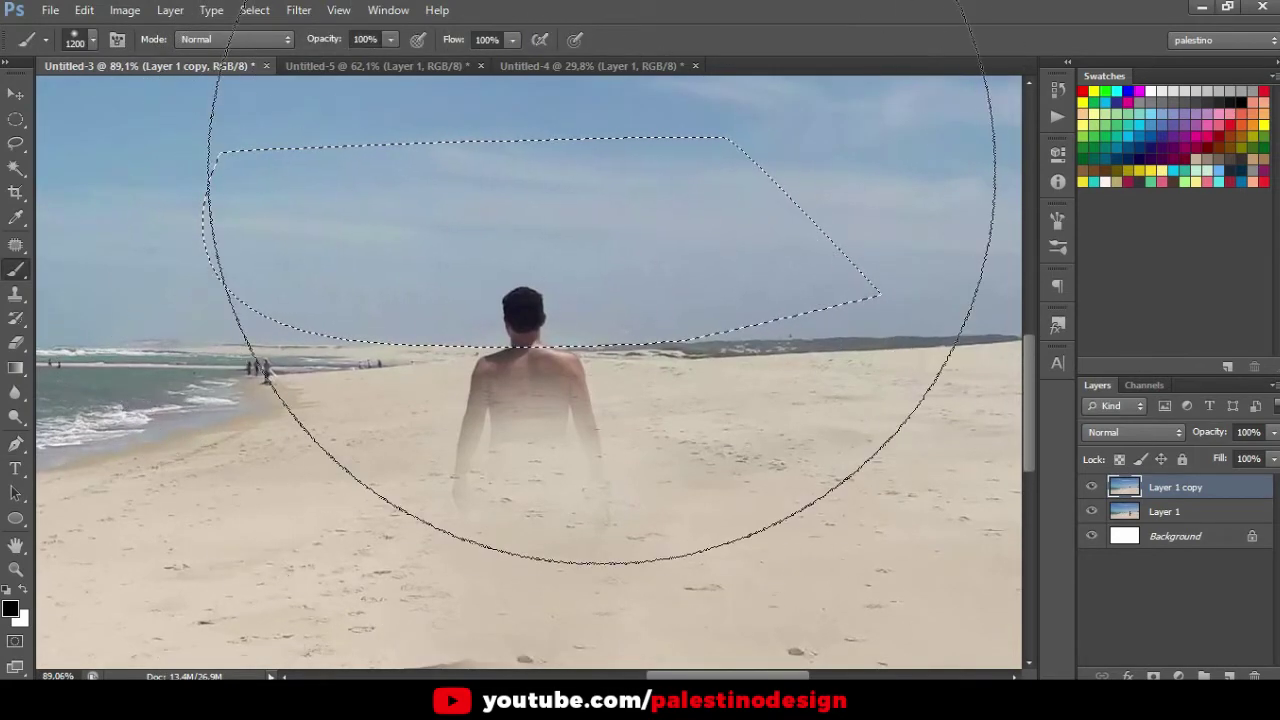
scroll(569, 240, down, 3)
scroll(578, 377, up, 1)
scroll(553, 365, up, 2)
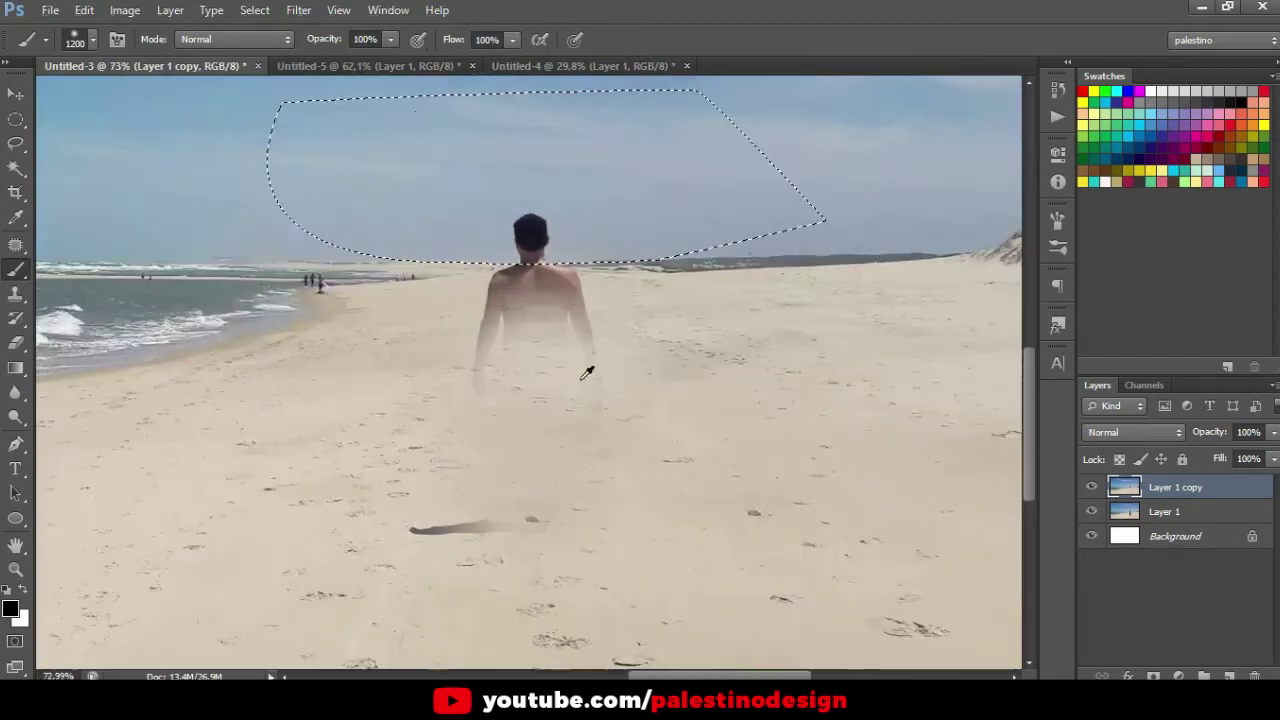
key(bracketleft)
key(bracketleft)
key(bracketleft)
key(bracketleft)
key(bracketleft)
key(bracketleft)
key(bracketleft)
key(bracketleft)
key(s)
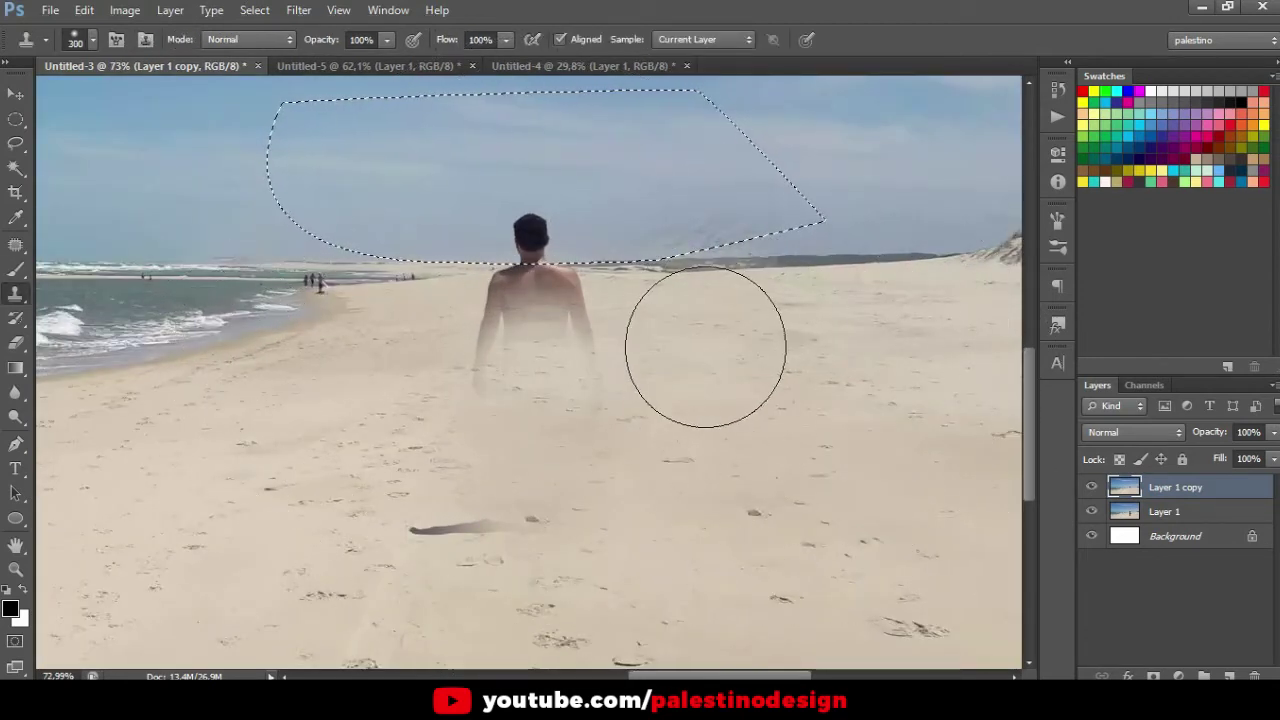
key(bracketleft)
key(bracketleft)
scroll(675, 347, up, 2)
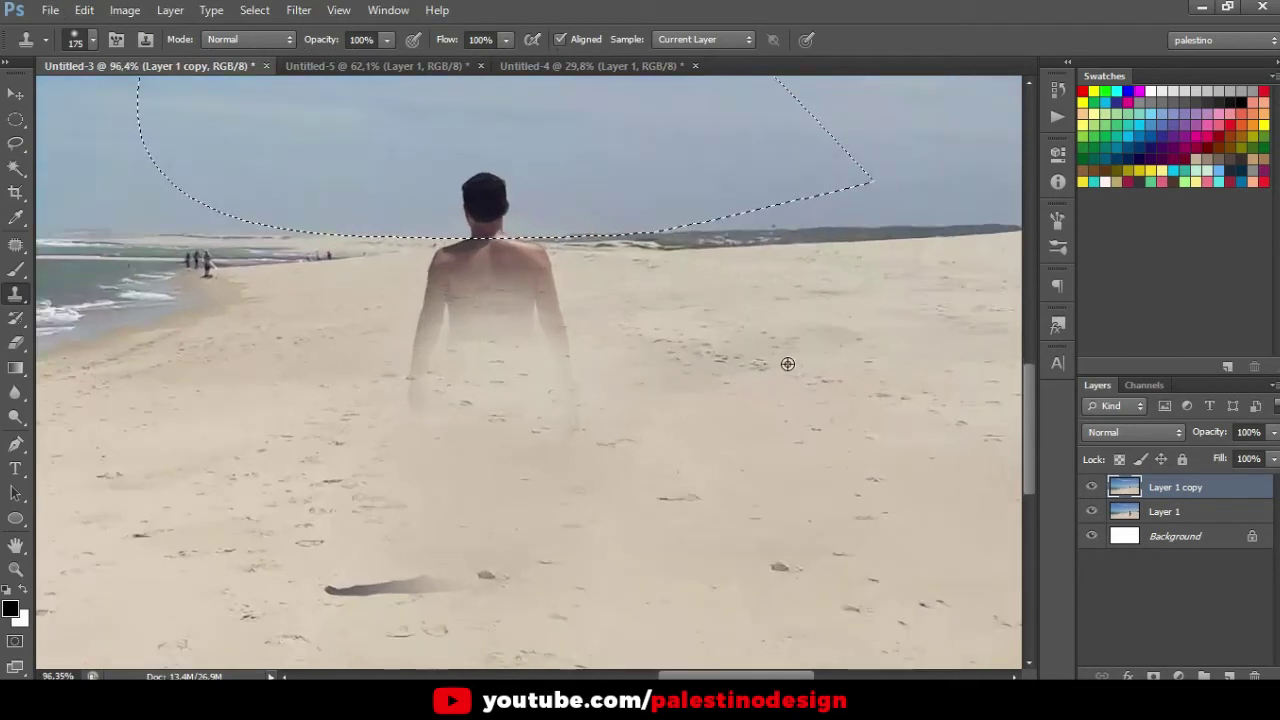
alt+click(213, 440)
mouse_move(388, 399)
mouse_down()
mouse_move(417, 343)
mouse_move(451, 323)
mouse_up()
- Clone sand over the right arm and left shoulder, undo it, and shrink the brush to 90
alt+click(724, 416)
drag(582, 332, 545, 295)
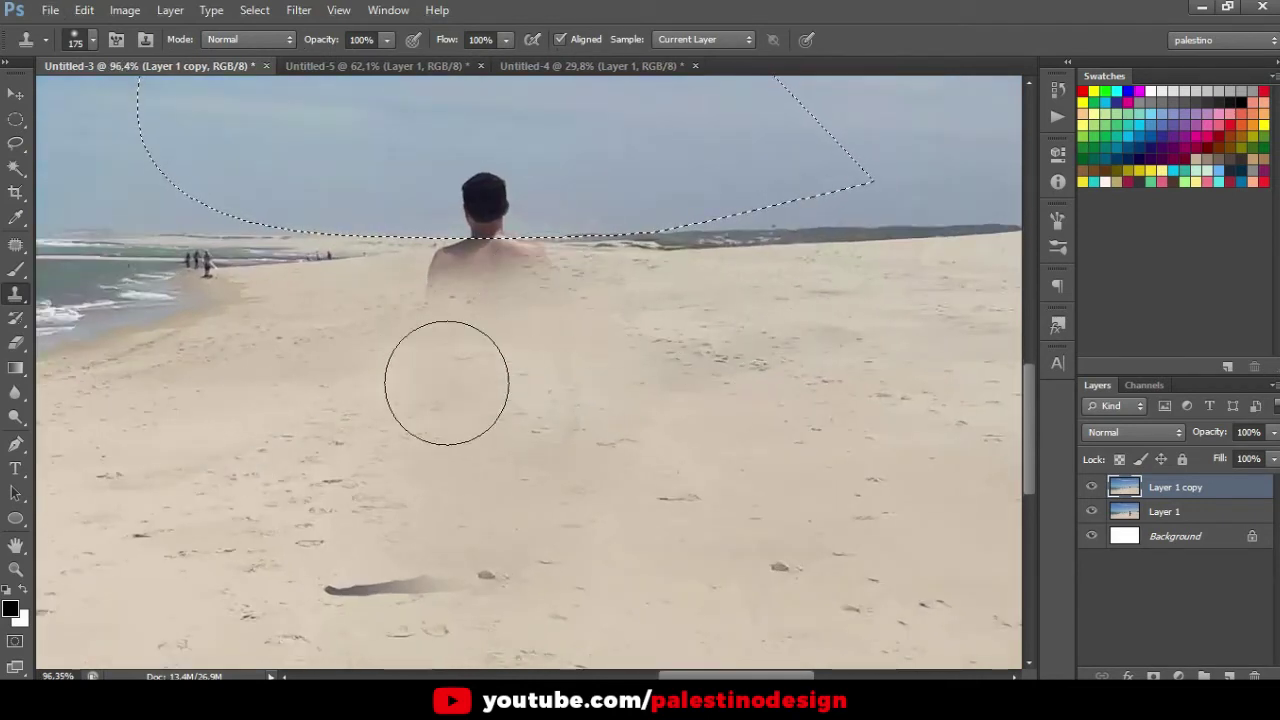
drag(431, 273, 443, 257)
key(bracketleft)
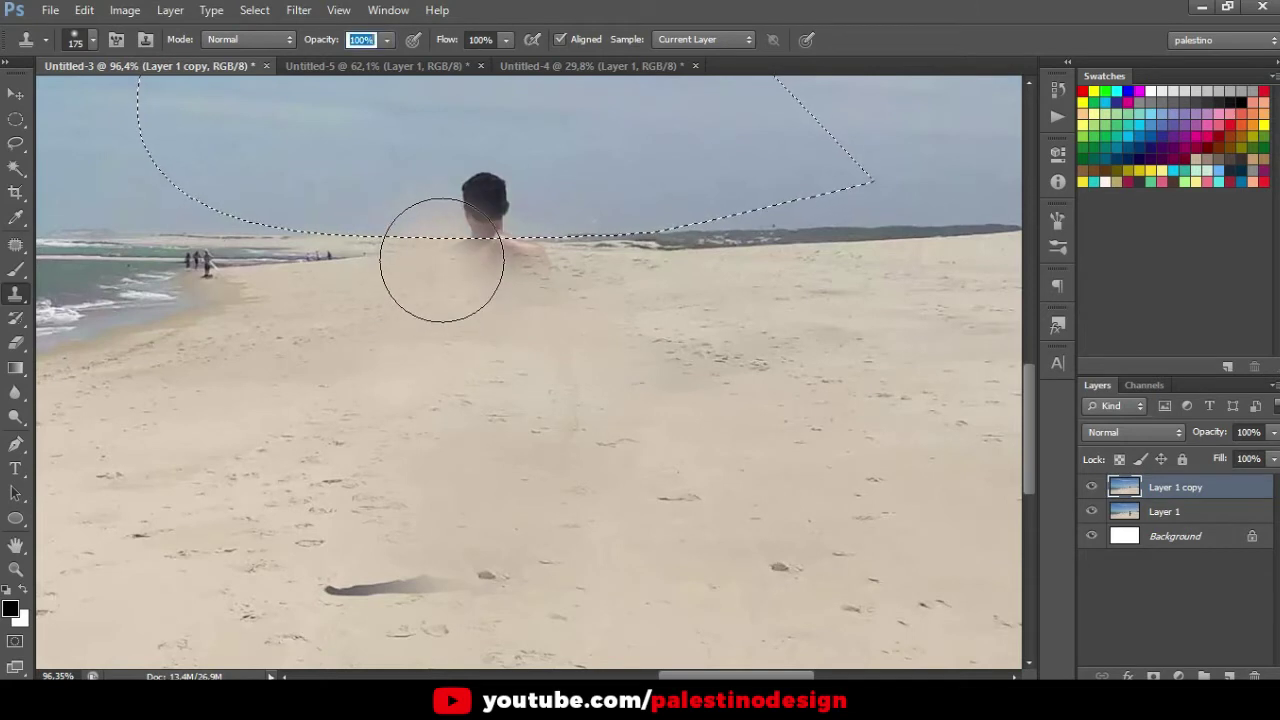
key(bracketleft)
key(bracketleft)
key(bracketleft)
key(ctrl+z)
scroll(446, 270, up, 2)
scroll(446, 270, up, 3)
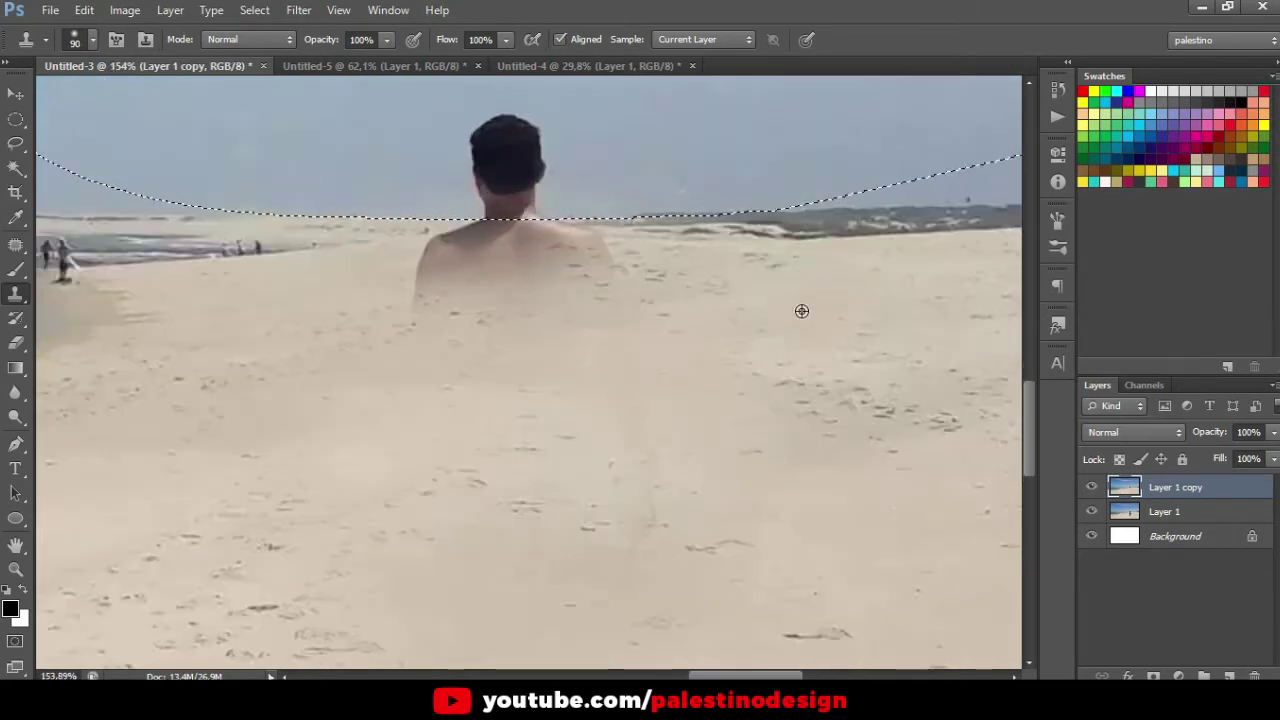
- Resample sand from both sides and cover the man's shoulders, then enlarge the brush to 200
alt+click(769, 307)
drag(600, 286, 534, 257)
alt+click(760, 366)
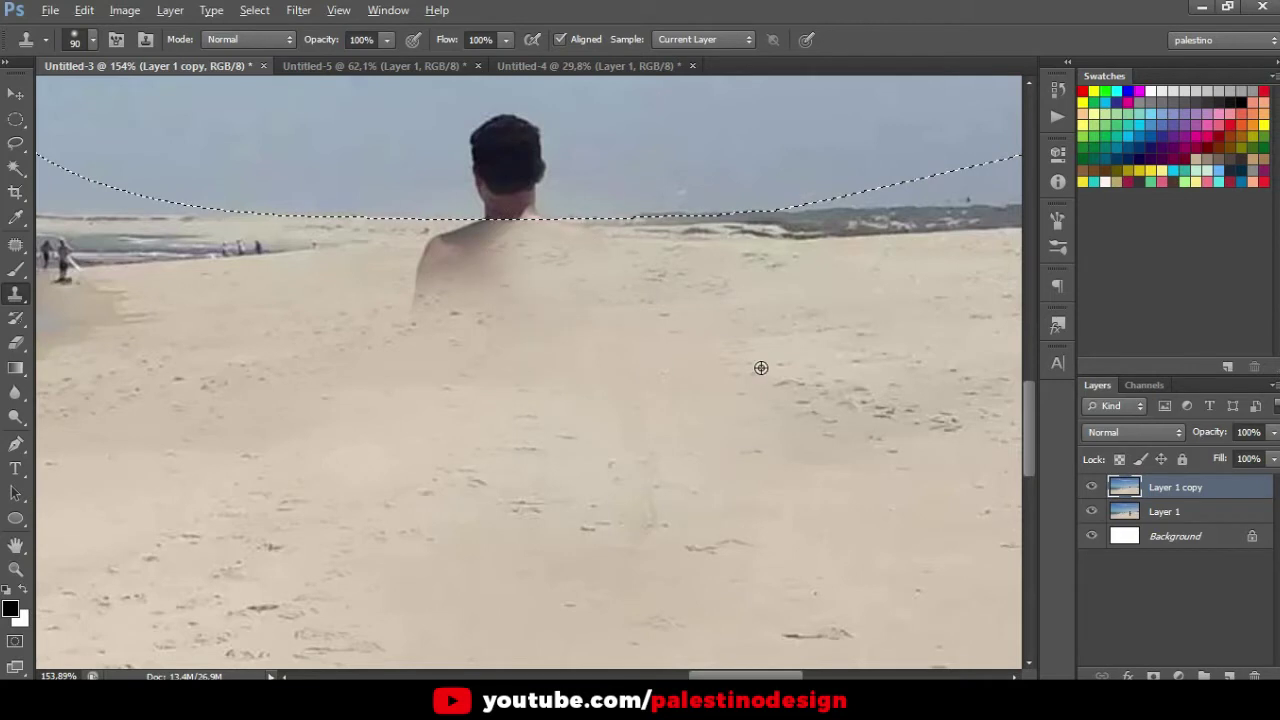
drag(535, 325, 488, 297)
alt+click(309, 329)
drag(377, 312, 428, 257)
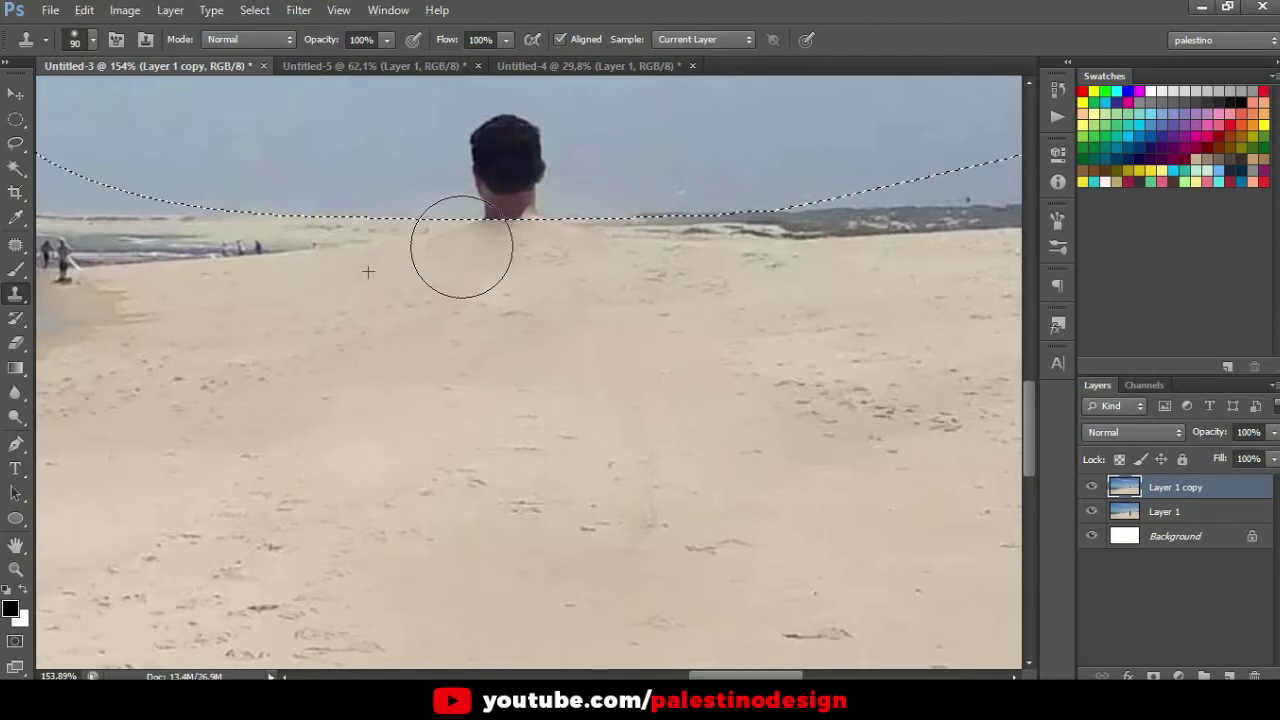
scroll(414, 371, down, 5)
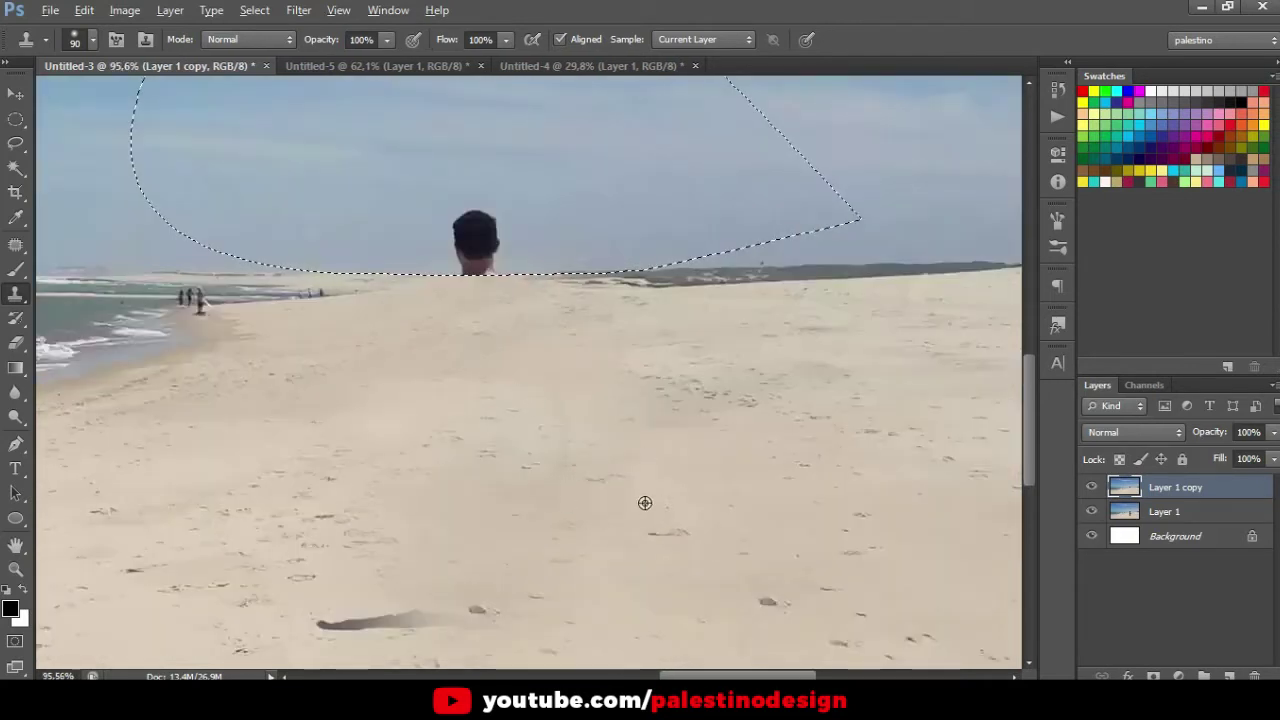
scroll(508, 512, down, 2)
key(bracketright)
key(bracketright)
key(bracketright)
key(bracketright)
key(bracketright)
scroll(524, 502, down, 2)
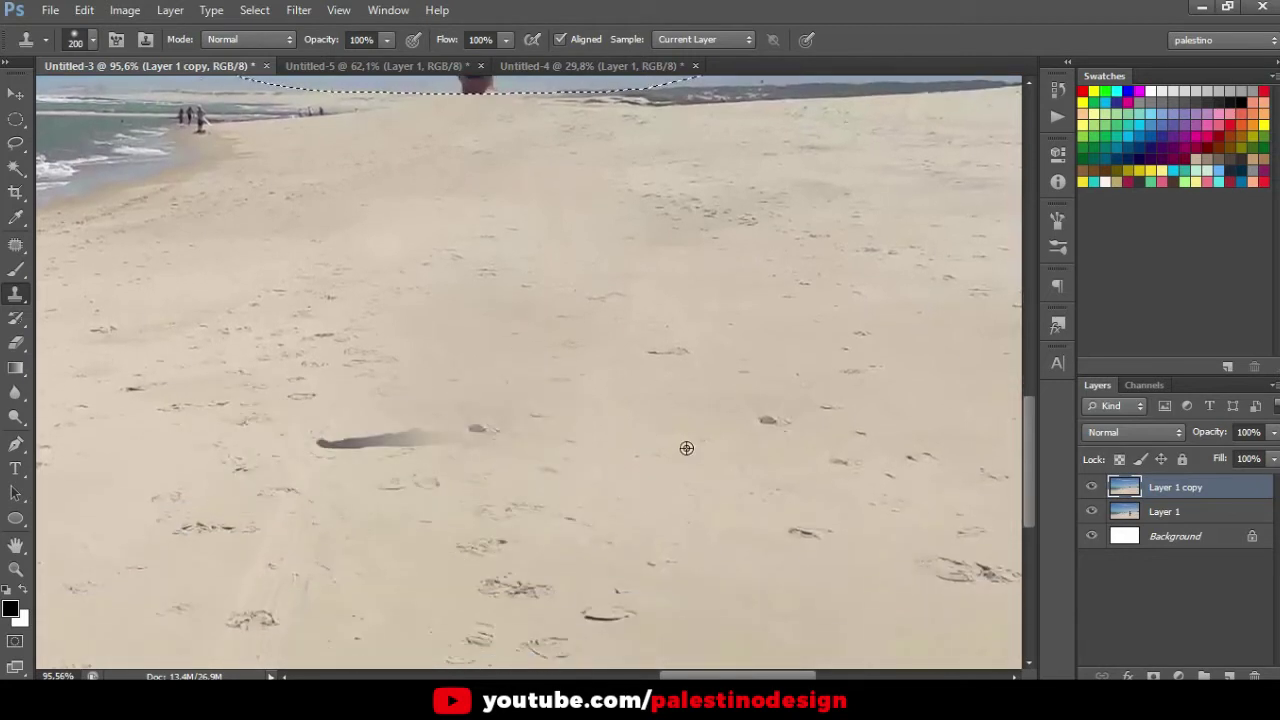
alt+click(766, 580)
- Clone sand over the dark streak on the beach
drag(346, 443, 386, 440)
scroll(466, 428, down, 2)
scroll(434, 426, down, 2)
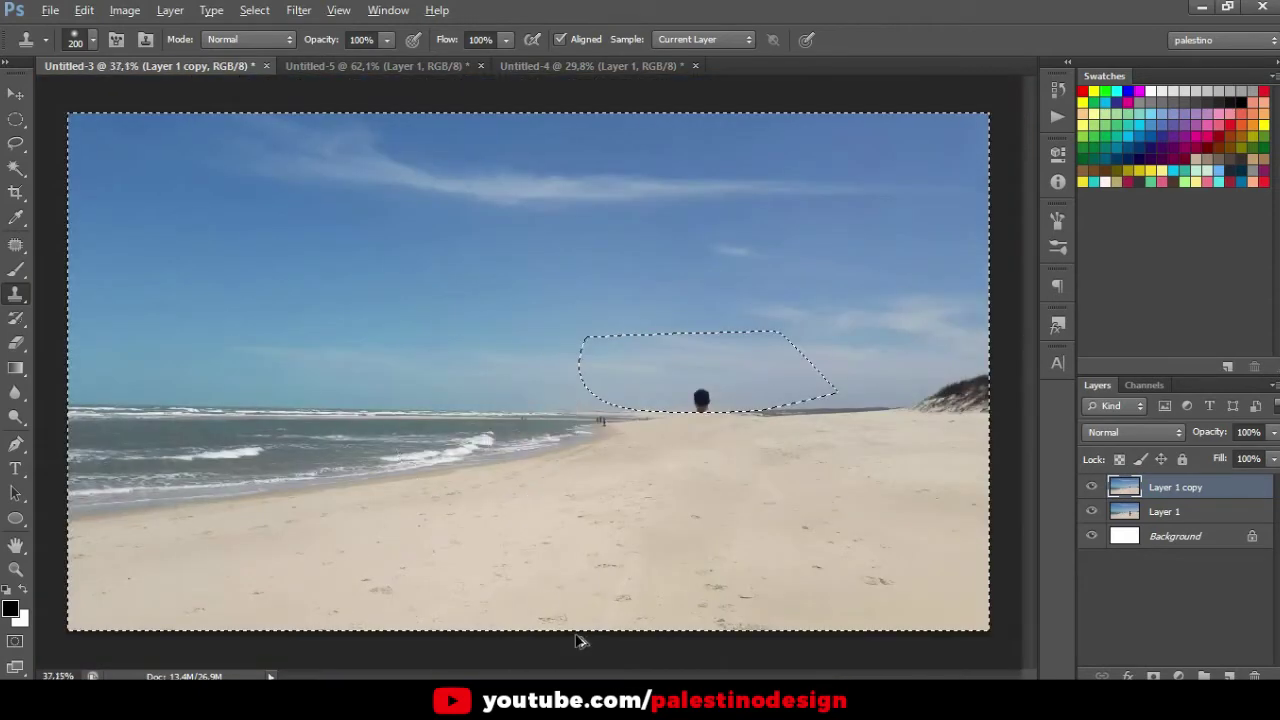
scroll(543, 600, up, 1)
scroll(846, 530, up, 1)
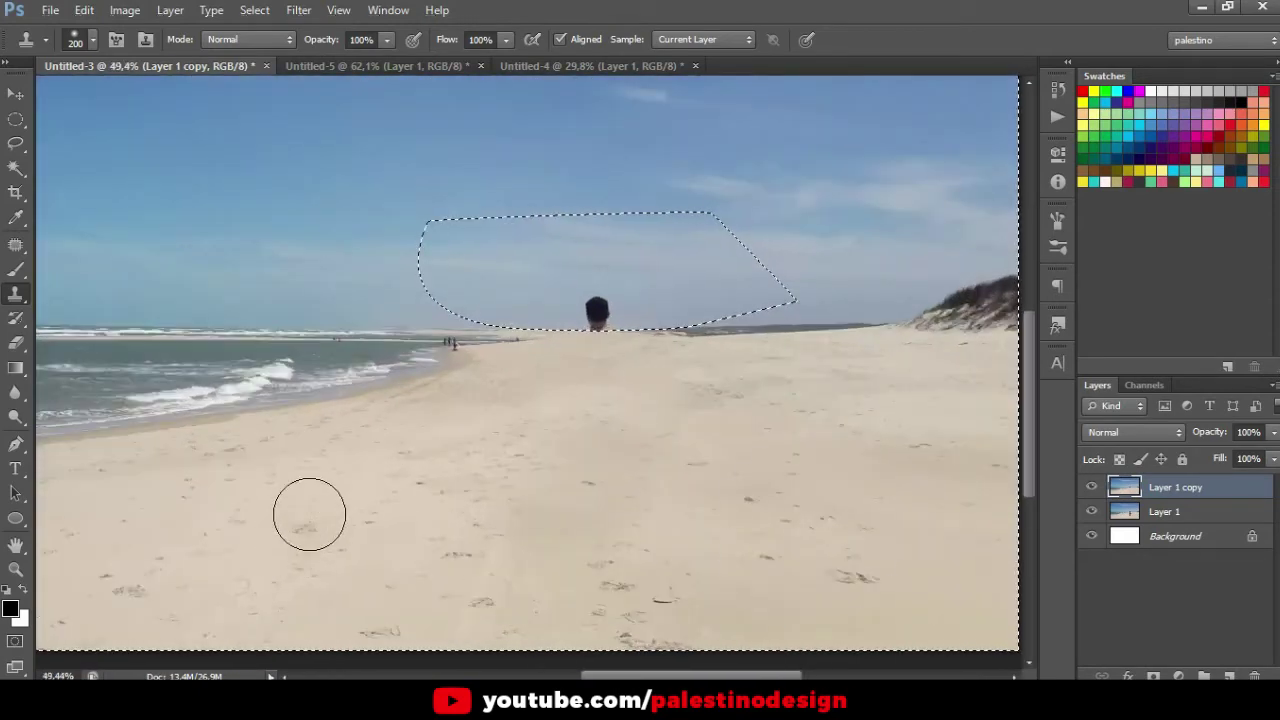
scroll(680, 417, up, 1)
scroll(629, 414, up, 1)
scroll(600, 414, up, 1)
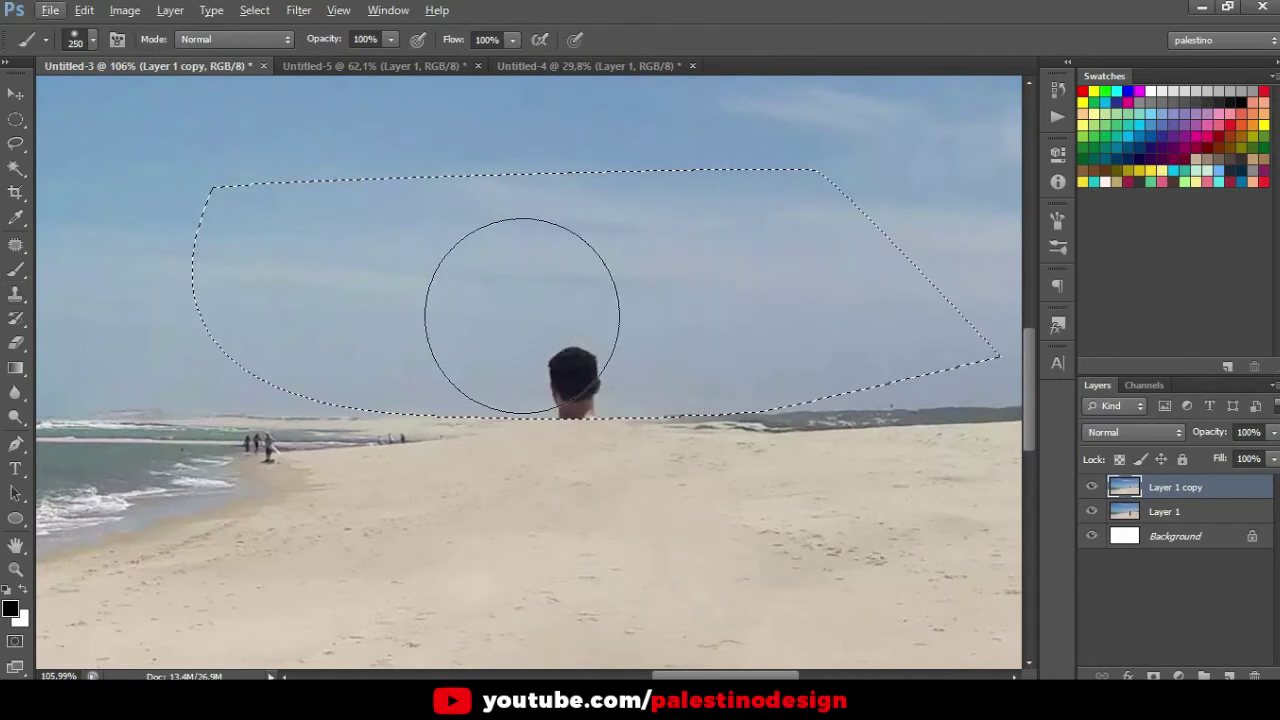
key(alt+s)
key(Escape)
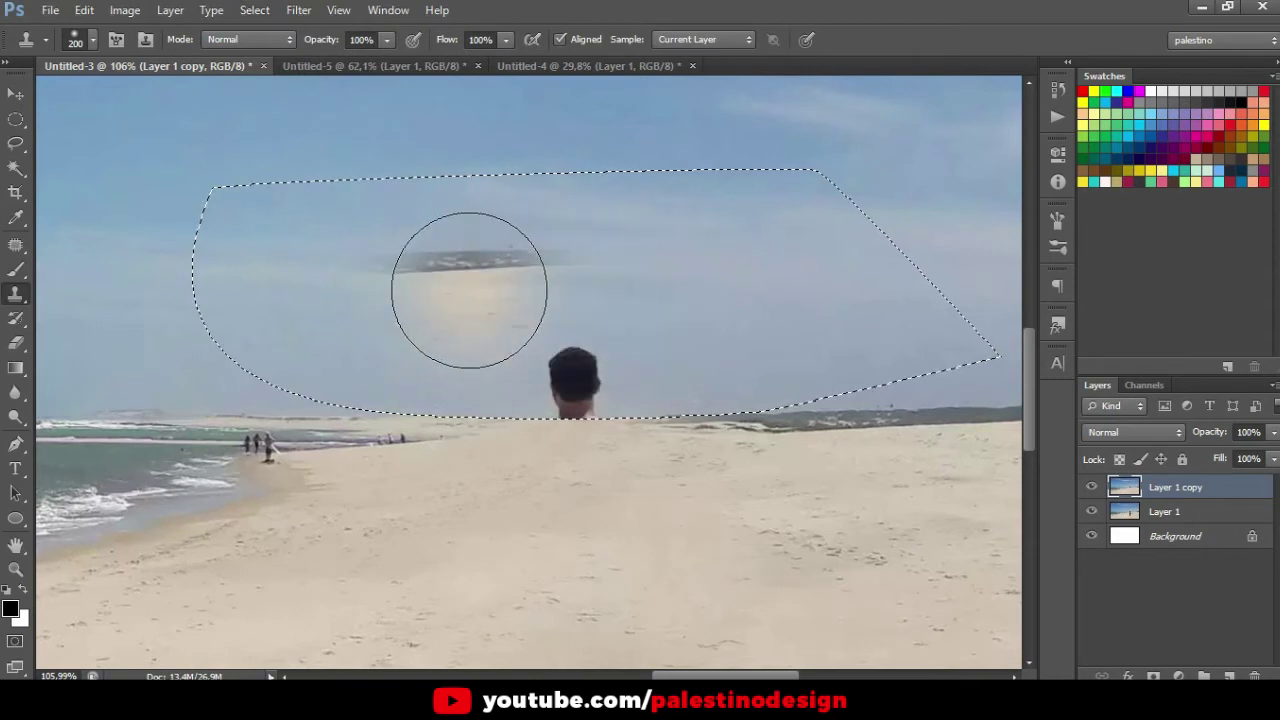
- With a 125 px brush, clone clear sky over the man's head, then deselect
alt+click(467, 275)
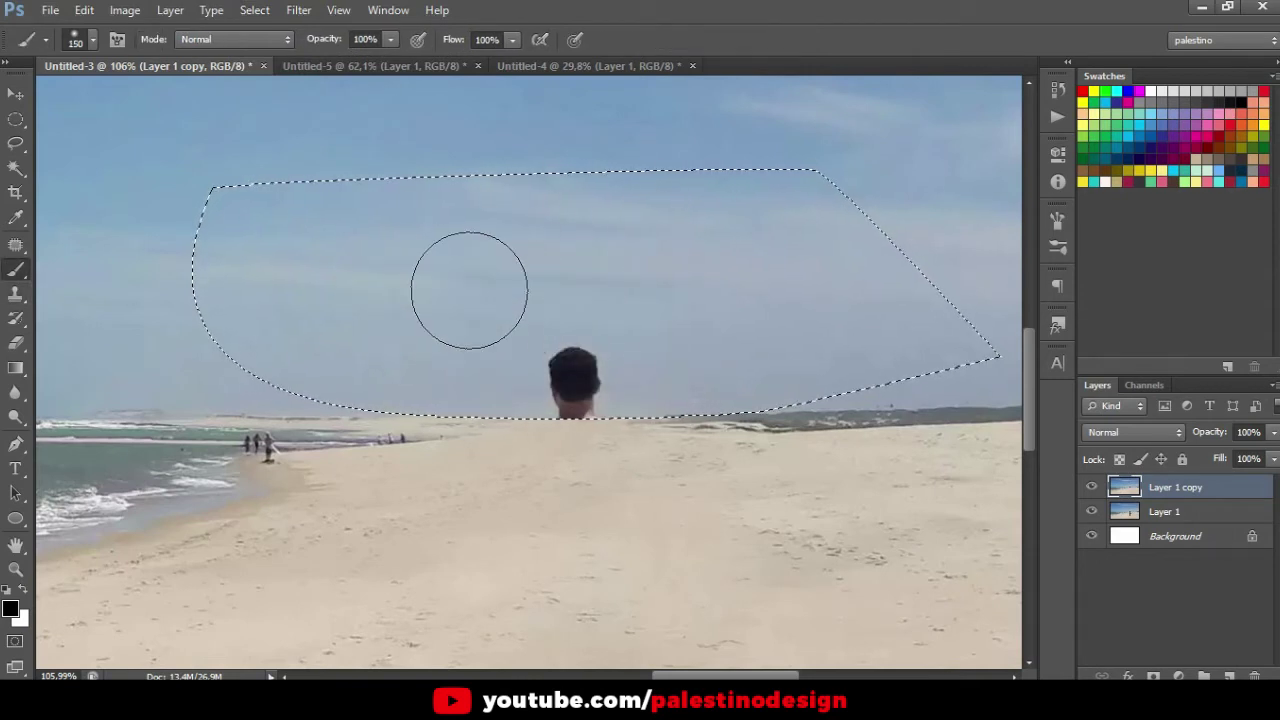
scroll(469, 290, up, 3)
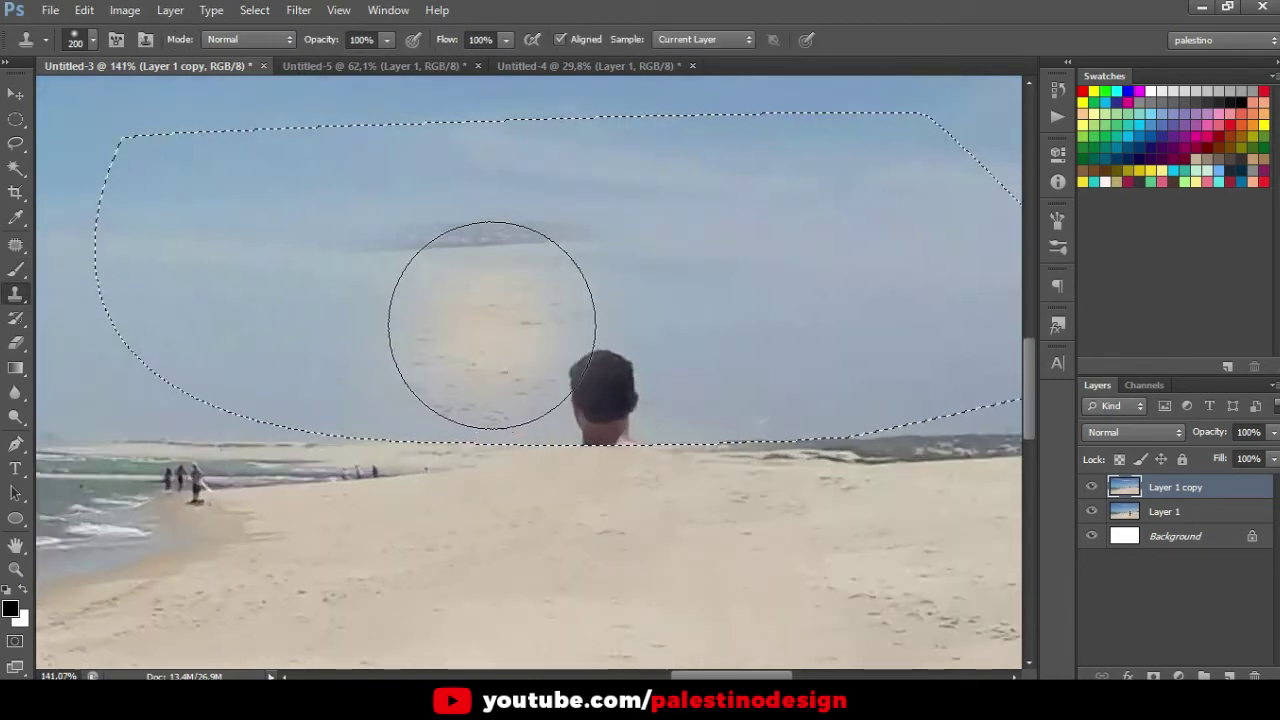
key(bracketleft)
key(bracketleft)
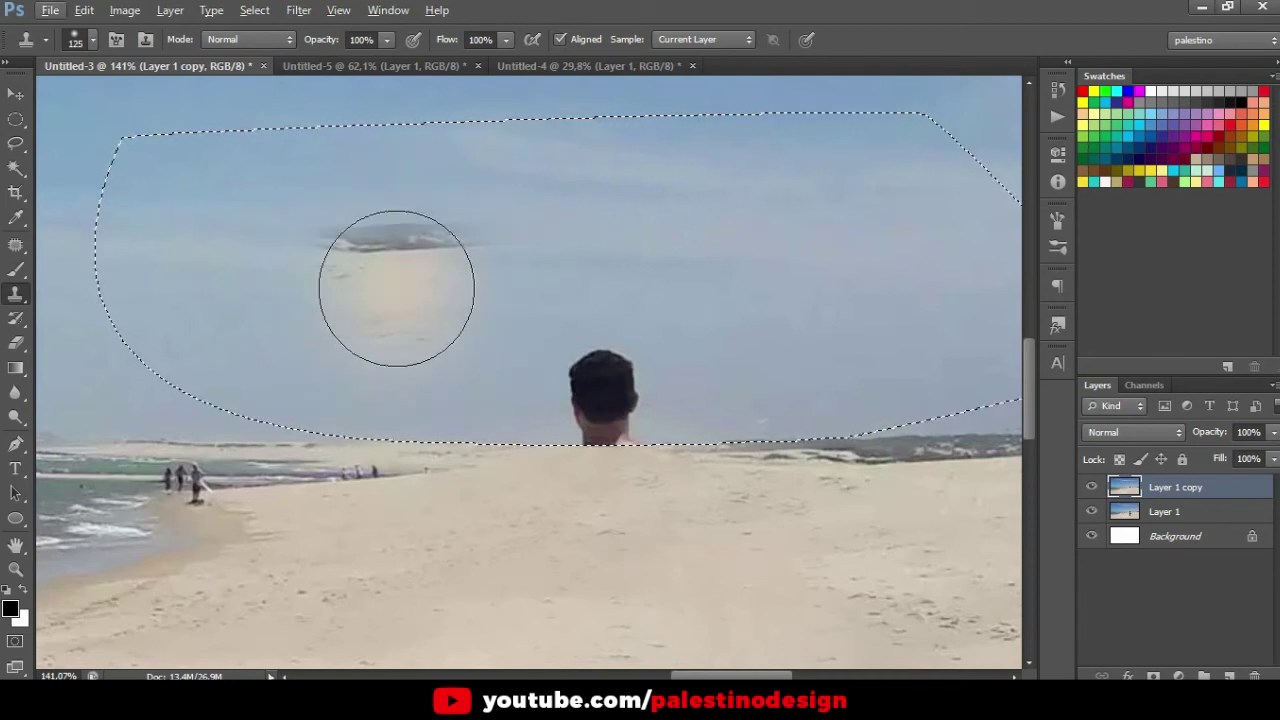
key(bracketleft)
alt+click(428, 366)
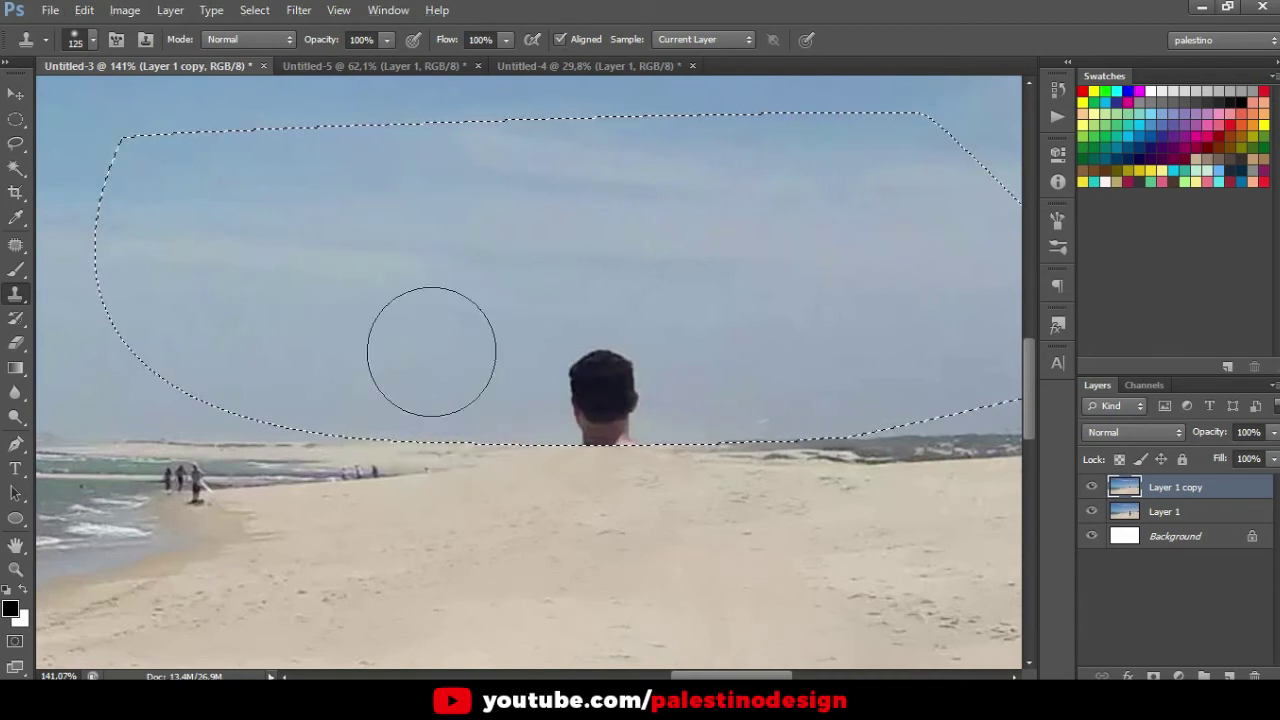
drag(590, 380, 612, 385)
mouse_move(500, 400)
mouse_down()
mouse_move(622, 405)
mouse_move(609, 386)
mouse_up()
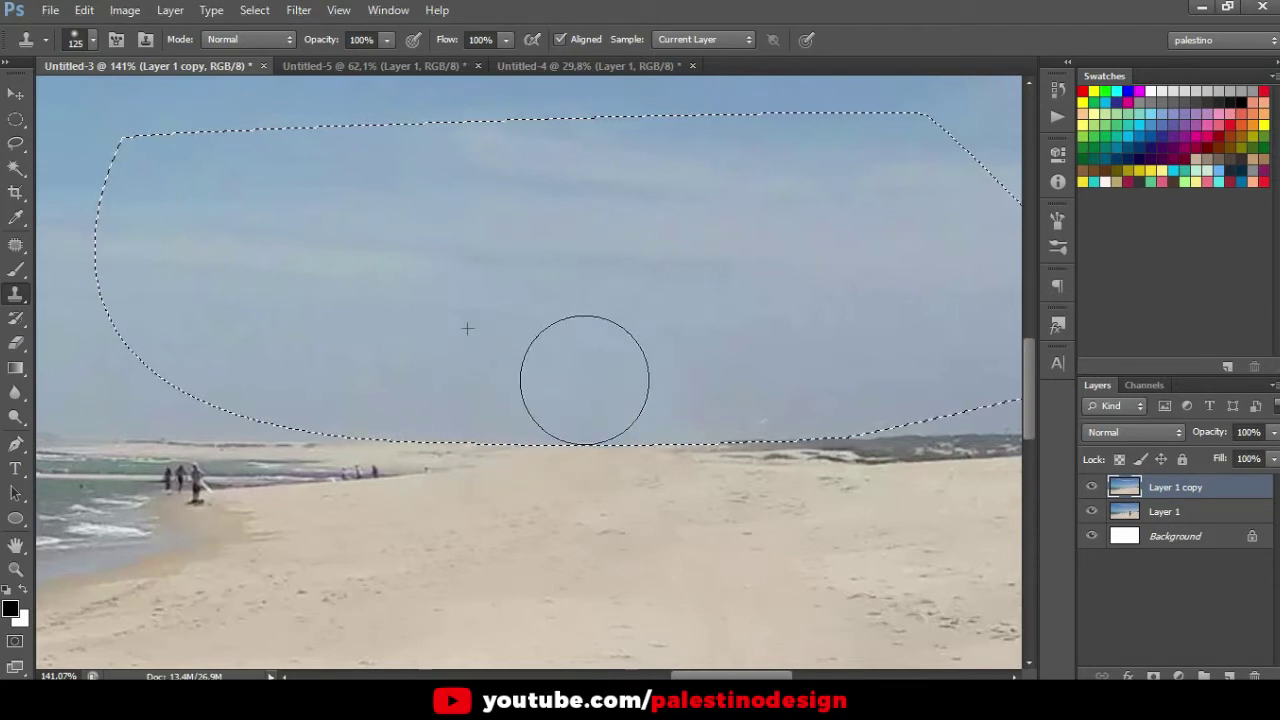
alt+scroll(462, 430, down, 3)
alt+scroll(463, 430, down, 1)
key(ctrl+d)
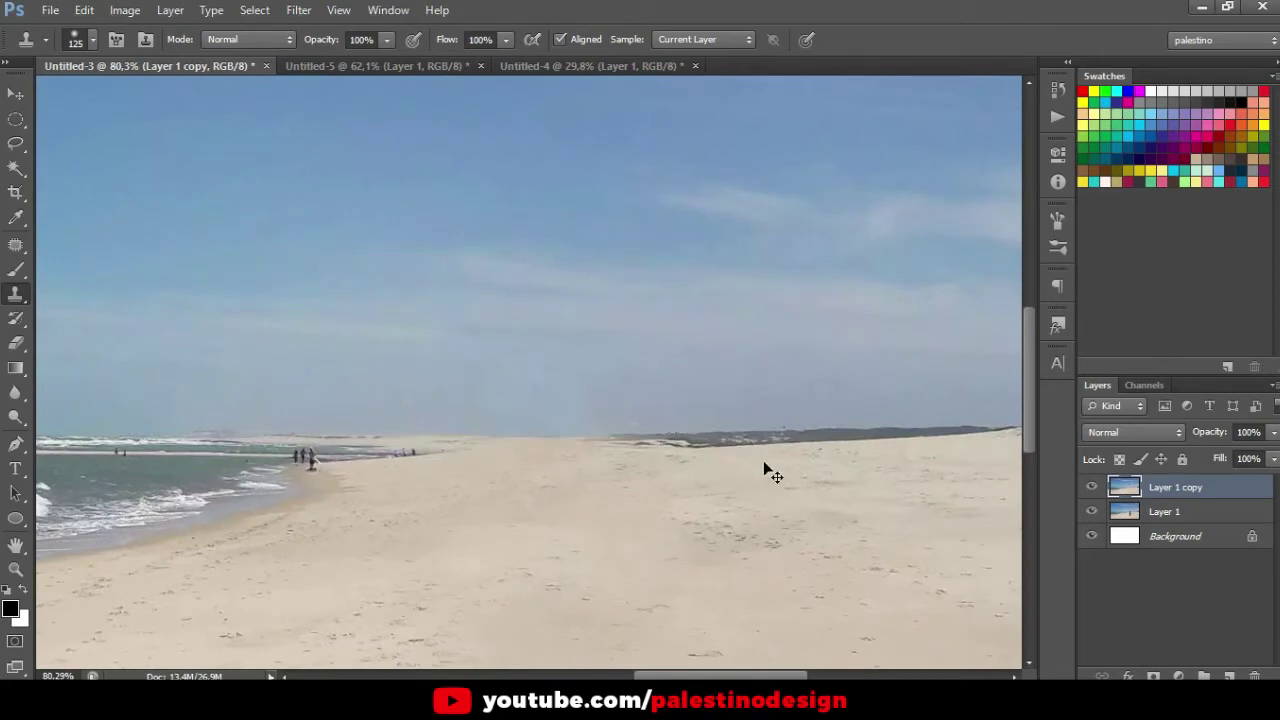
- Toggle Layer 1 copy's visibility repeatedly to compare before and after, leaving it hidden
alt+scroll(764, 392, down, 3)
alt+scroll(689, 491, down, 2)
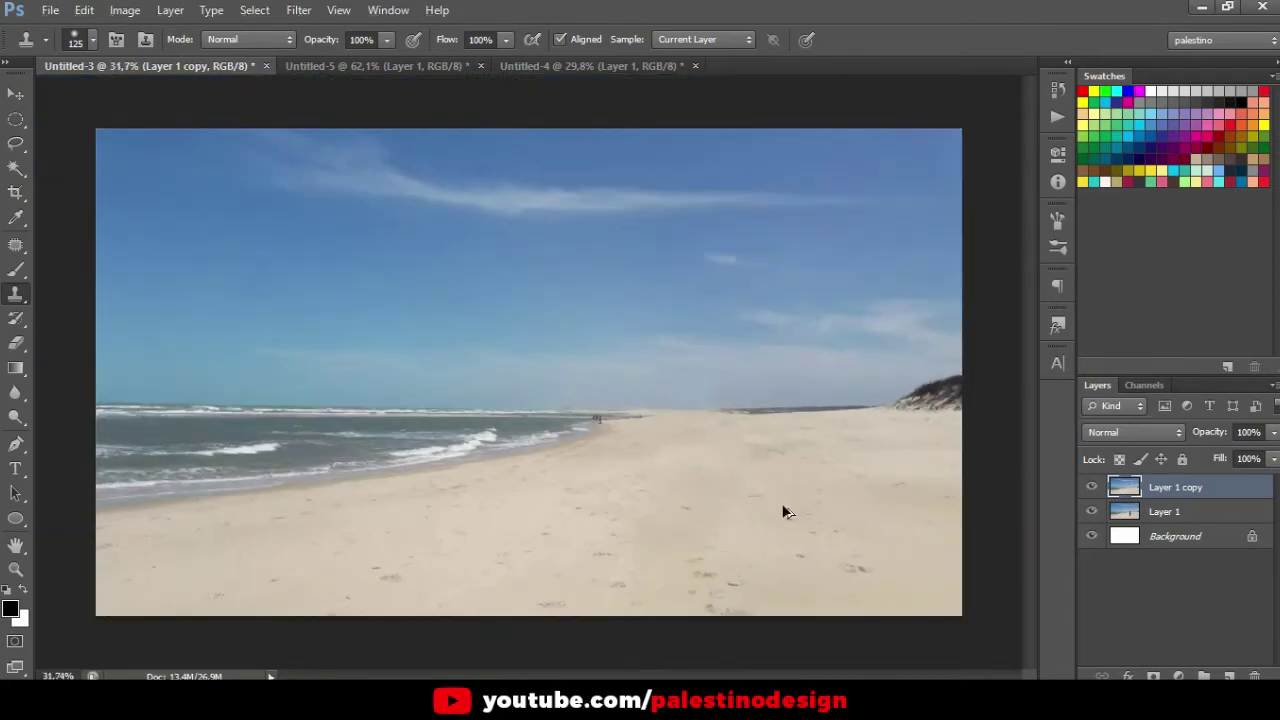
alt+scroll(705, 483, up, 1)
click(1091, 488)
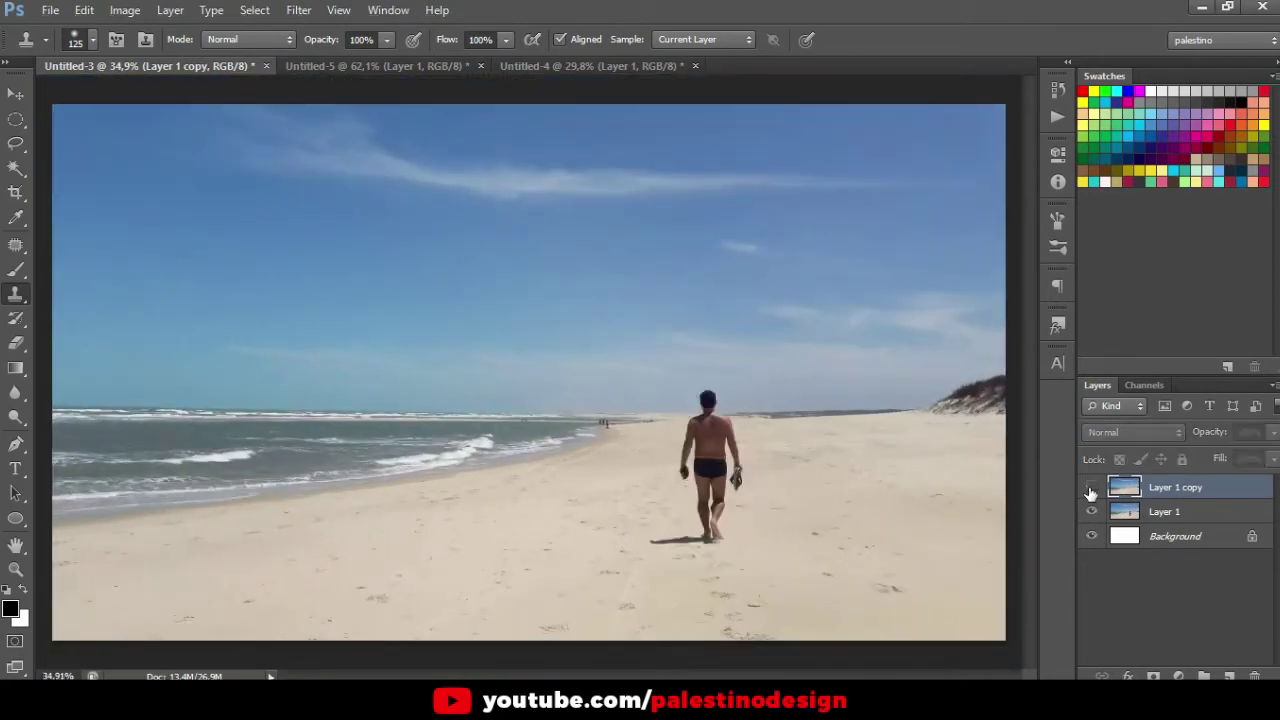
alt+scroll(953, 535, up, 1)
click(1091, 488)
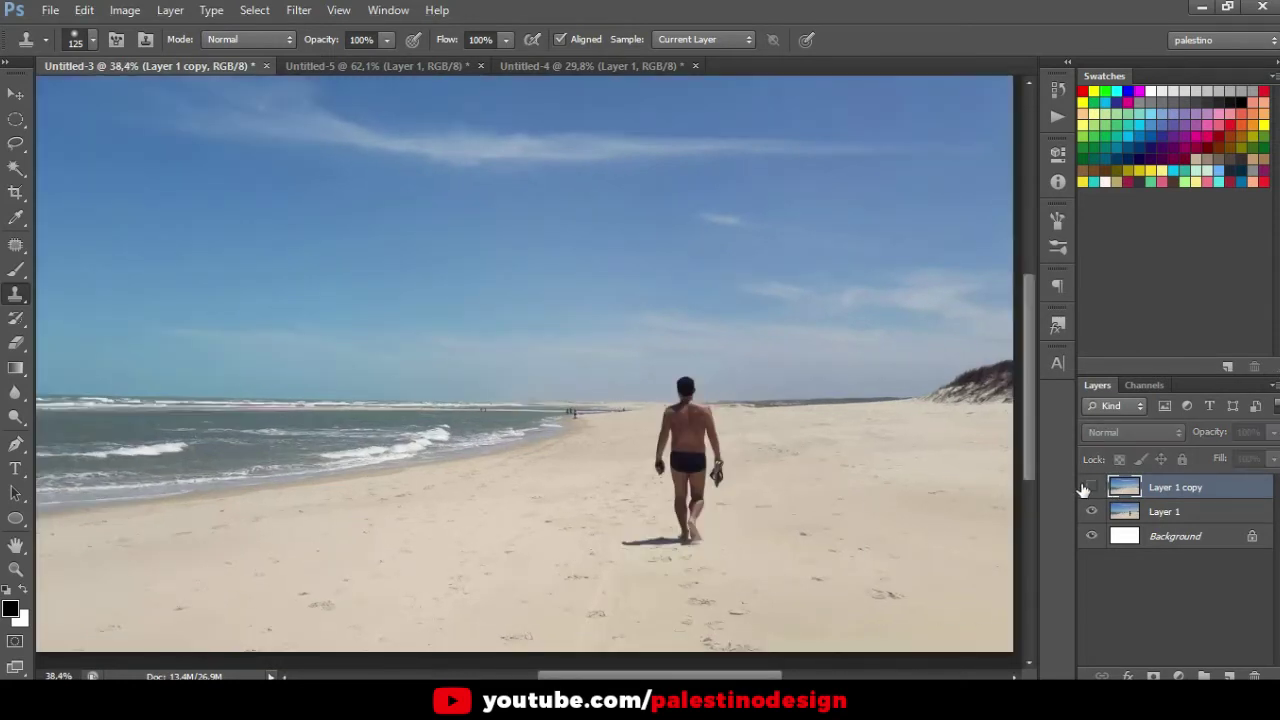
click(1091, 488)
click(1091, 488)
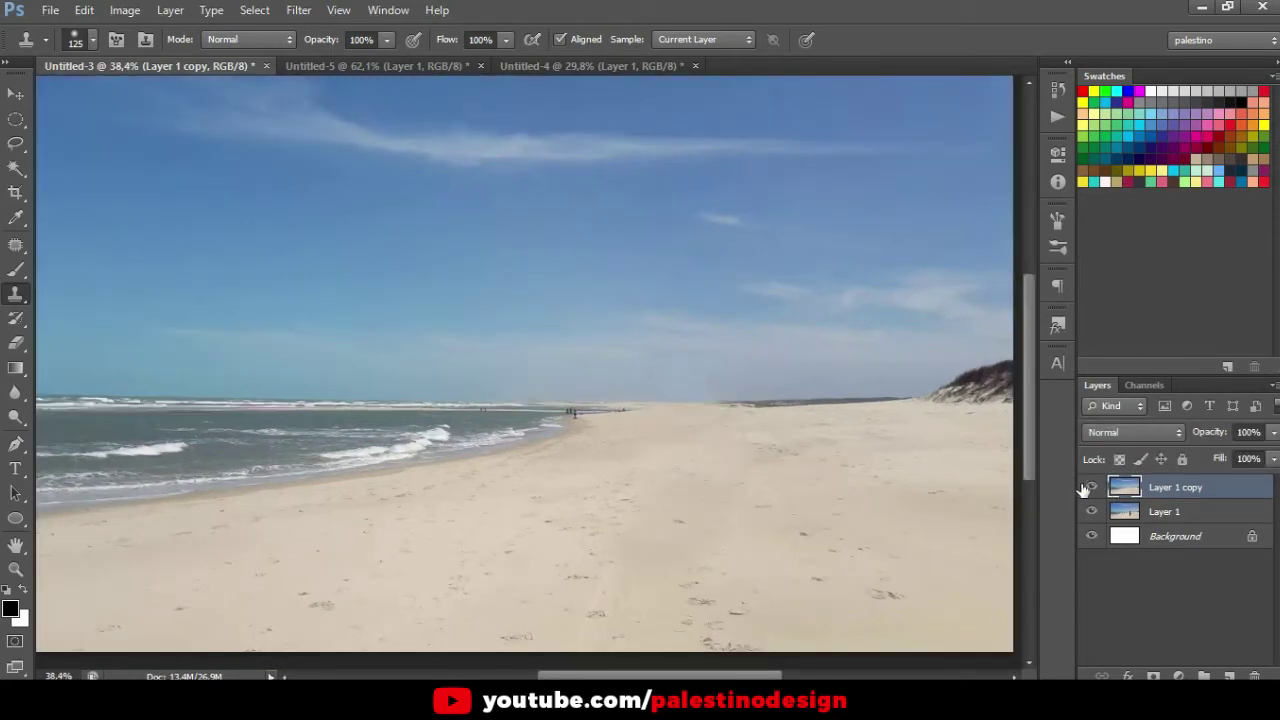
scroll(615, 362, down, 2)
scroll(903, 451, up, 2)
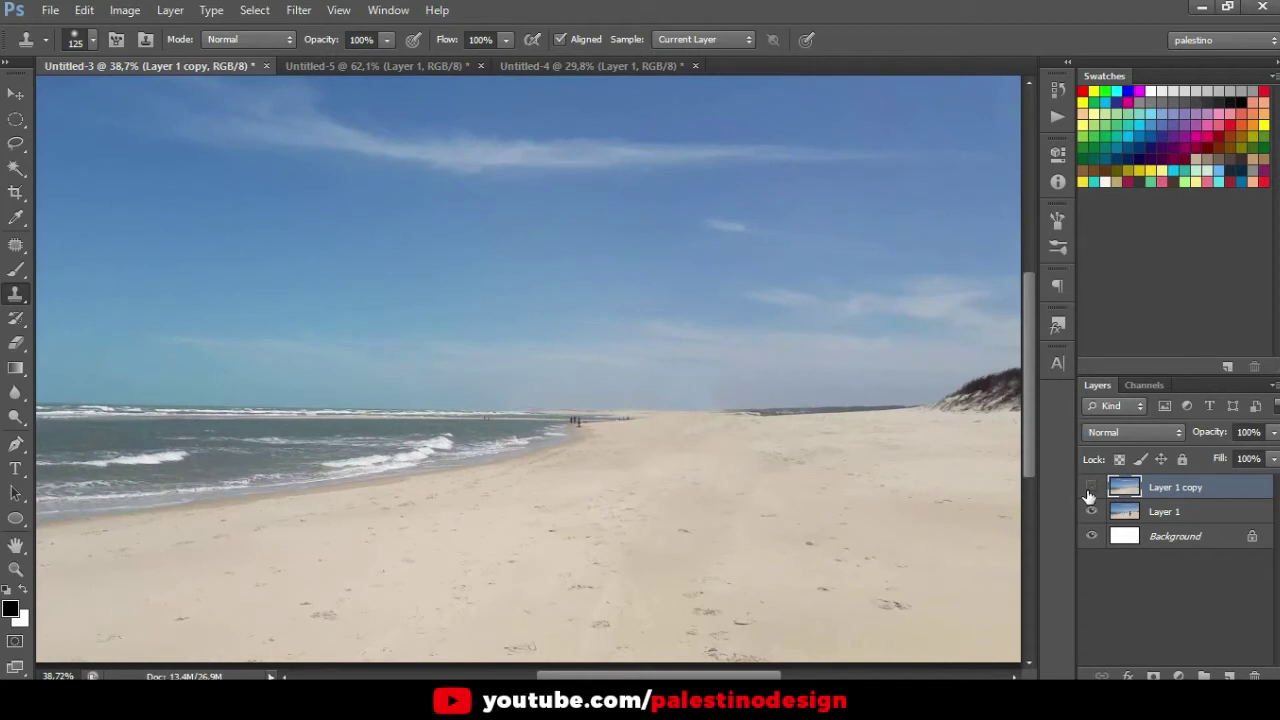
click(1089, 490)
click(1091, 488)
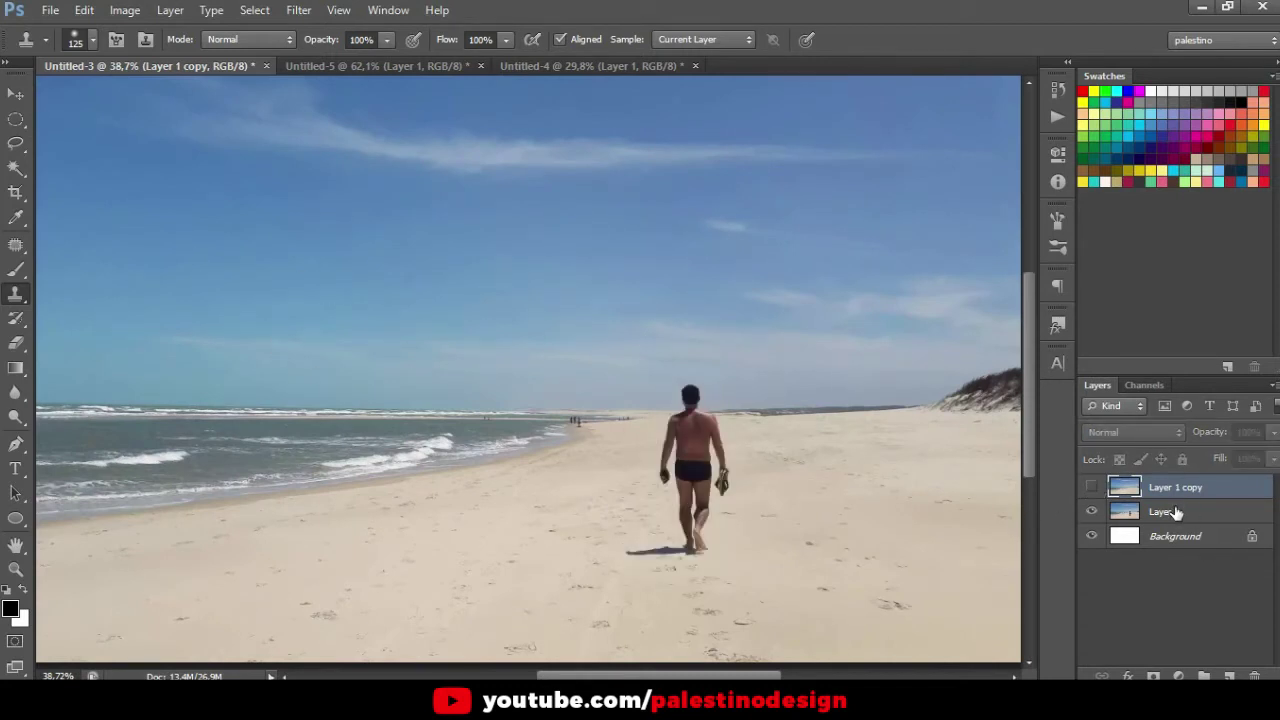
click(1091, 488)
click(1089, 489)
click(1089, 489)
click(1093, 488)
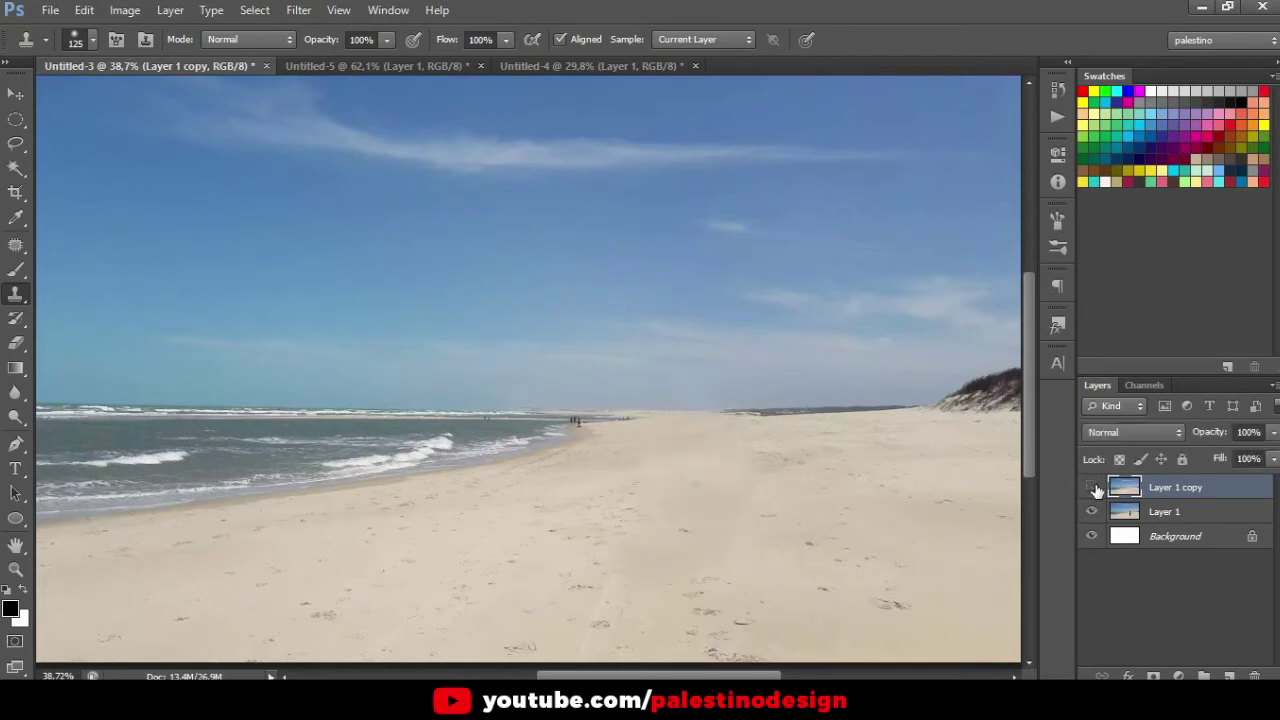
click(1093, 488)
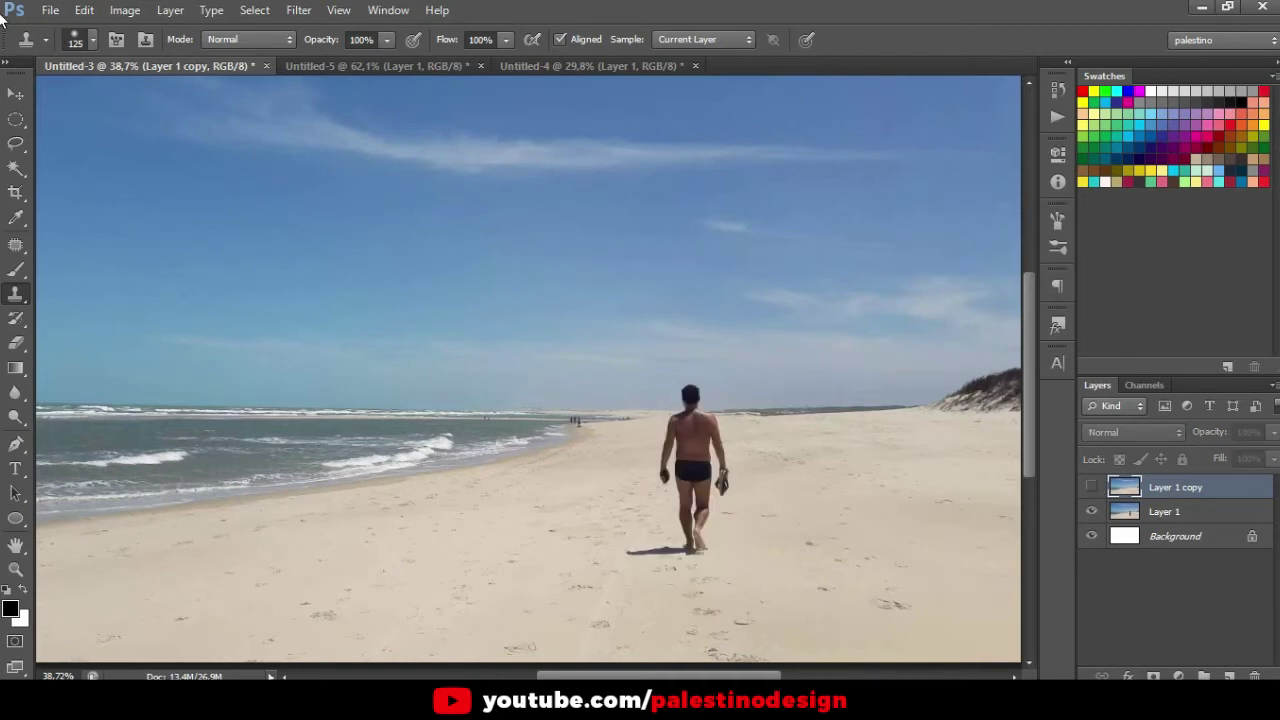
scroll(695, 468, up, 3)
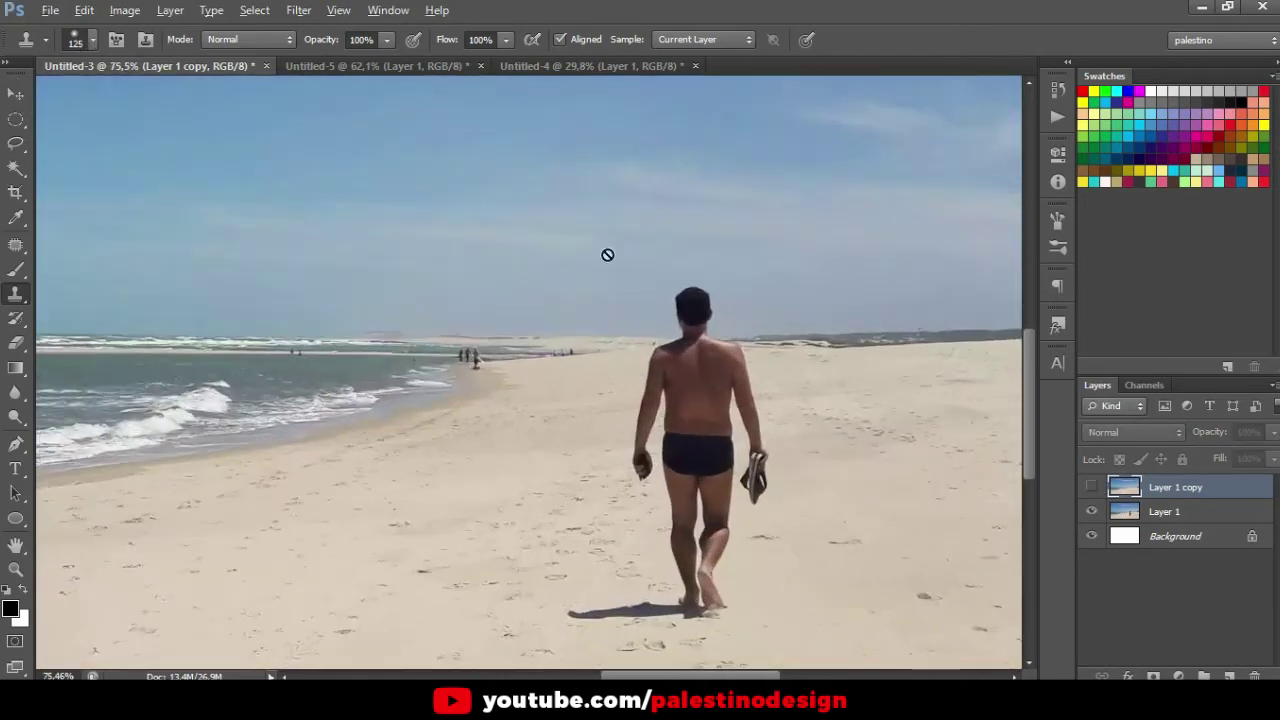
- Make Layer 1 copy visible again to show the walker-free beach
click(1095, 487)
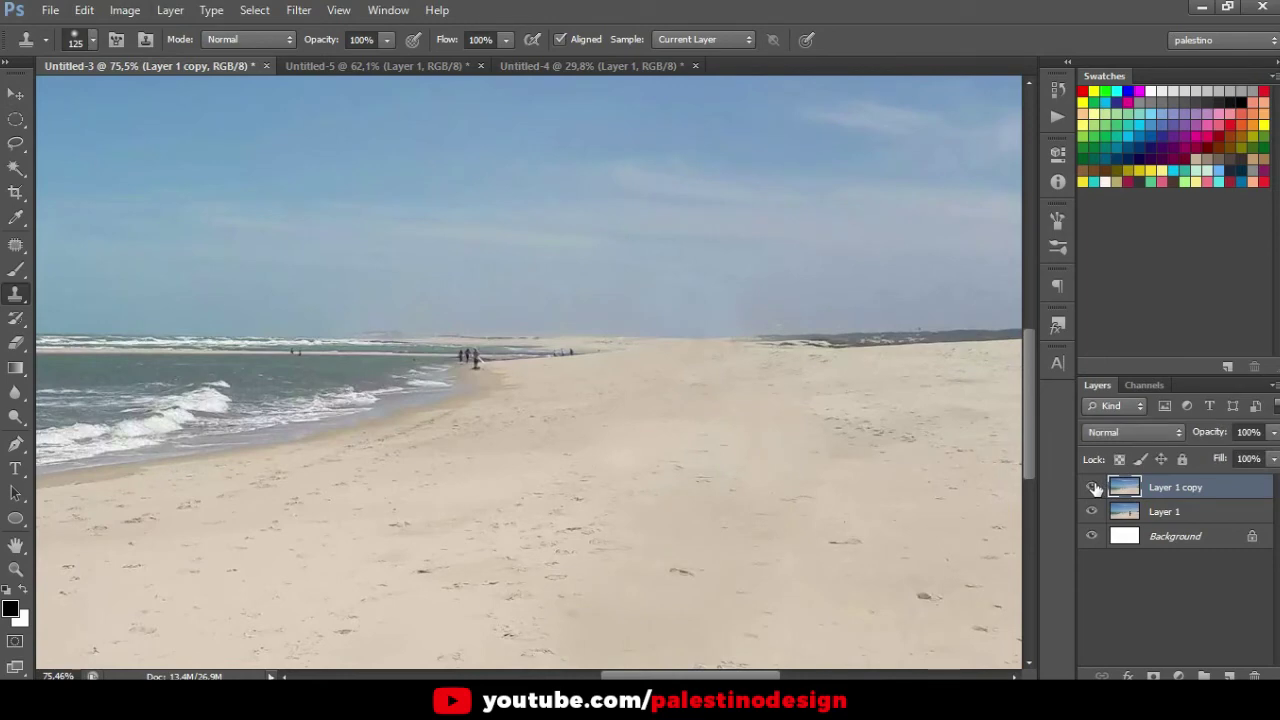
scroll(739, 508, right, 2)
scroll(700, 500, down, 2)
scroll(663, 491, down, 2)
scroll(580, 426, down, 2)
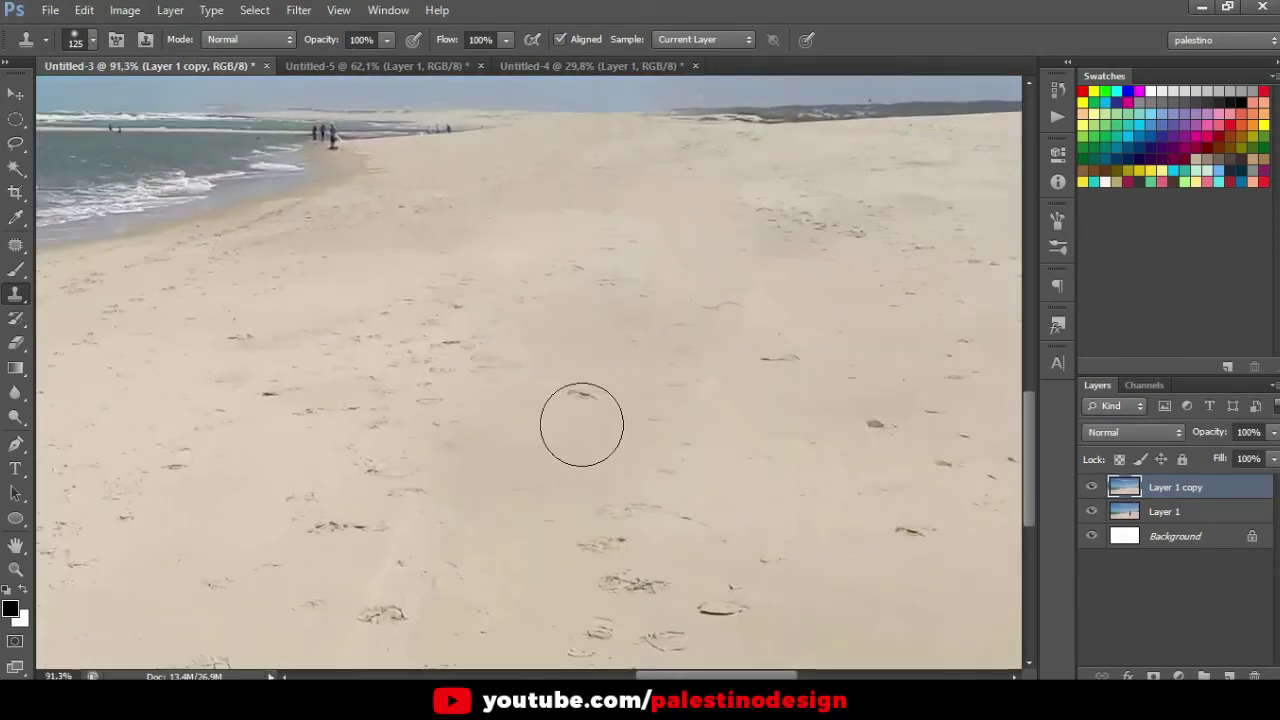
scroll(820, 400, up, 2)
scroll(880, 451, down, 1)
scroll(737, 407, down, 4)
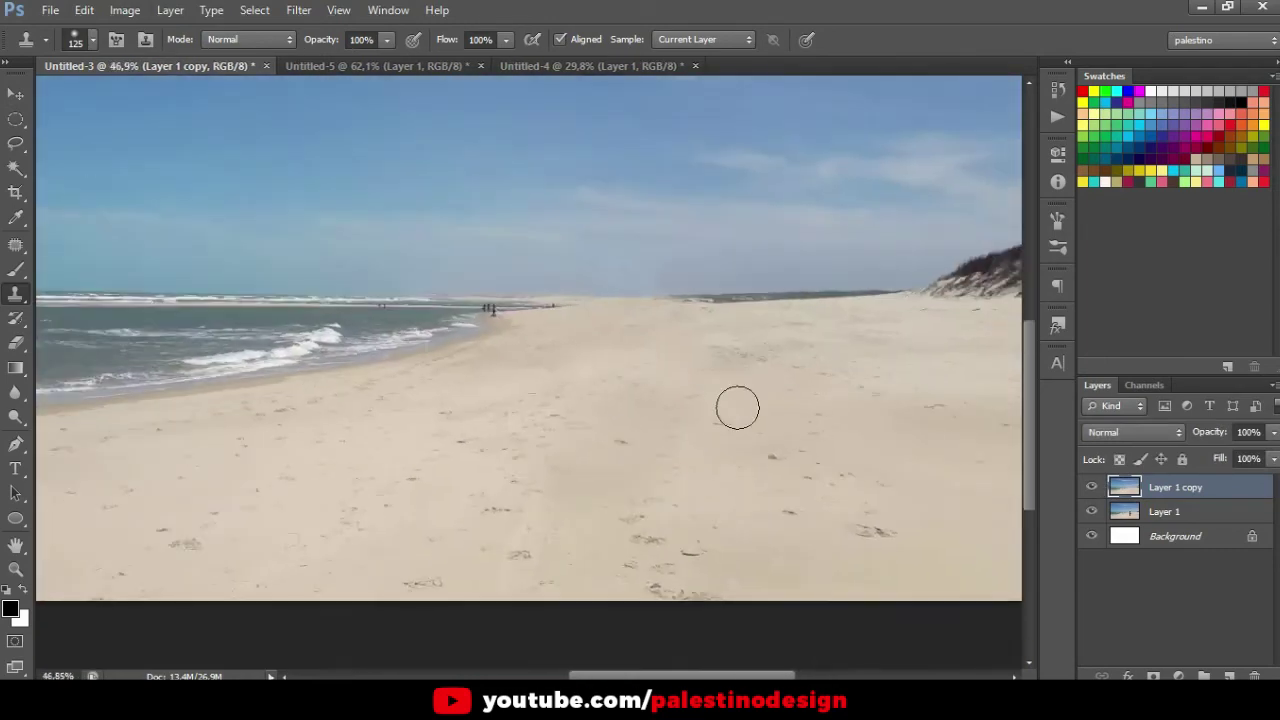
scroll(737, 407, up, 2)
scroll(658, 468, up, 4)
scroll(607, 472, down, 1)
scroll(526, 423, down, 3)
alt+scroll(597, 306, down, 1)
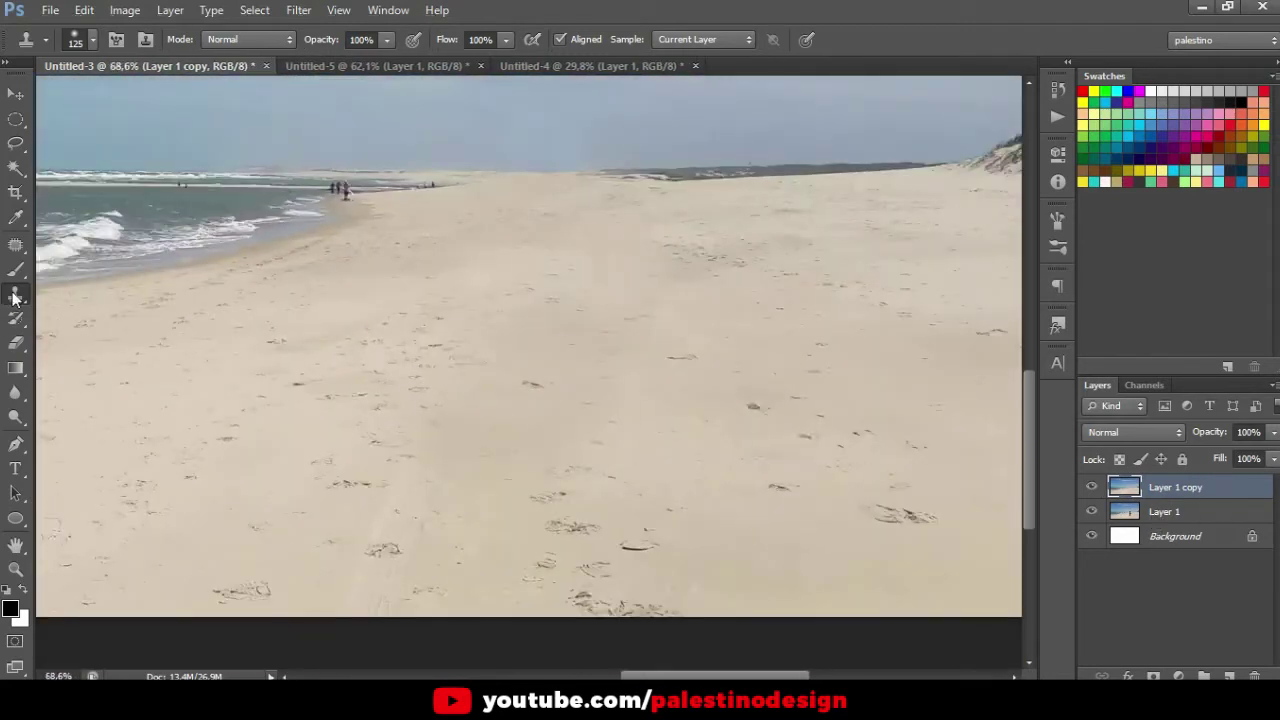
- Clone more sand with a larger brush, undo the footprint stroke, and shrink the brush
key(bracketright)
key(bracketright)
key(bracketright)
key(bracketright)
key(bracketright)
key(bracketright)
alt+click(866, 467)
drag(617, 326, 611, 307)
key(ctrl+z)
key(bracketleft)
key(bracketleft)
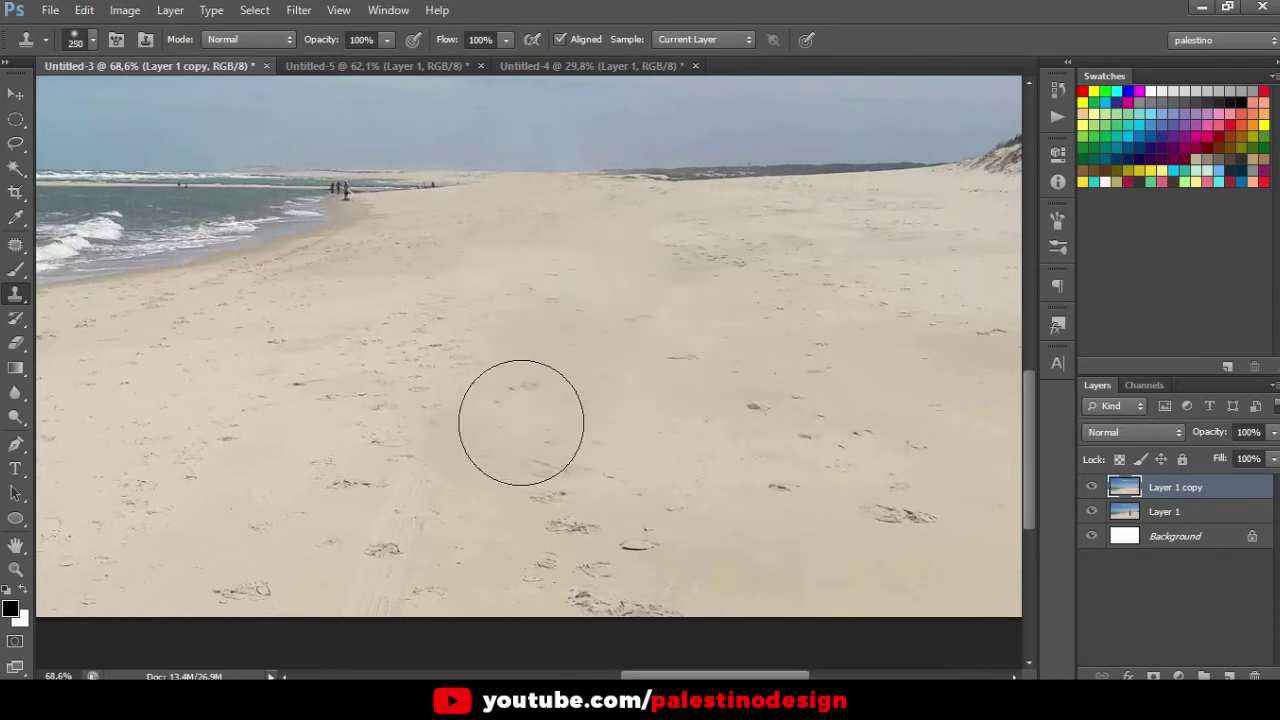
scroll(436, 451, down, 2)
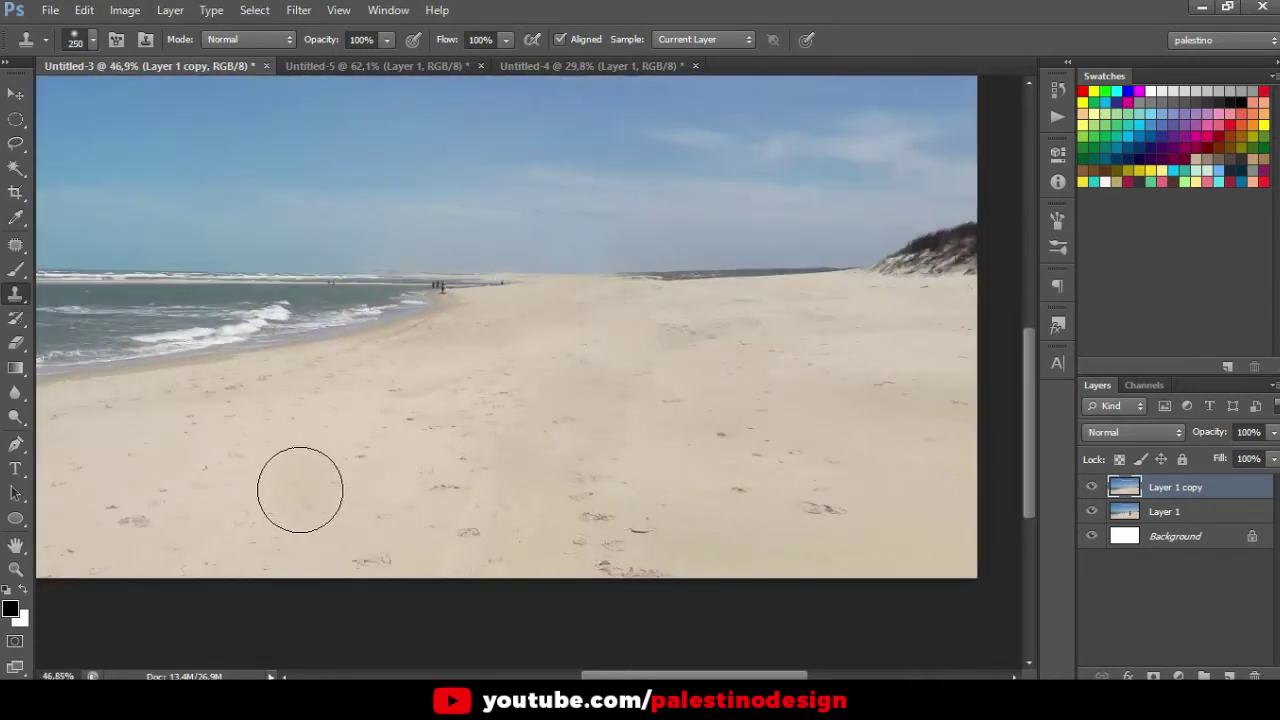
scroll(206, 614, down, 2)
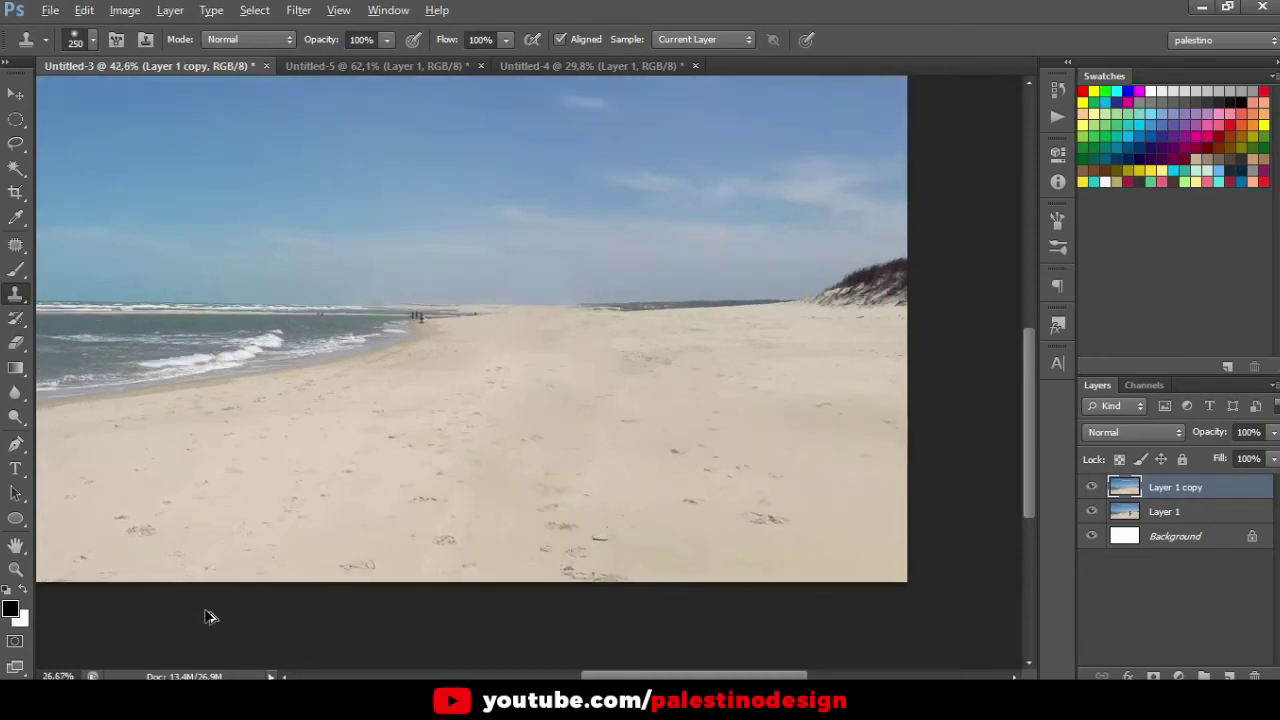
- With the Move tool, toggle Layer 1 copy off and on to compare against the walker original
key(v)
scroll(660, 489, up, 2)
scroll(376, 563, up, 2)
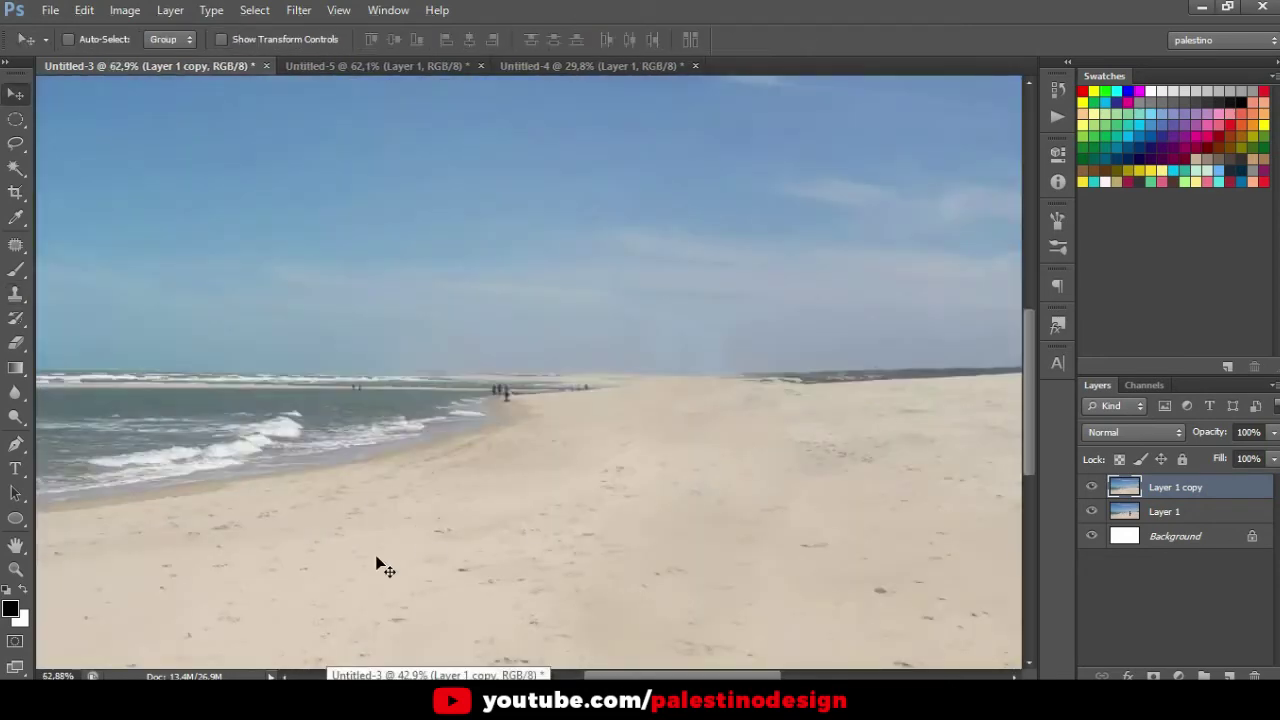
scroll(778, 398, down, 2)
scroll(703, 392, down, 2)
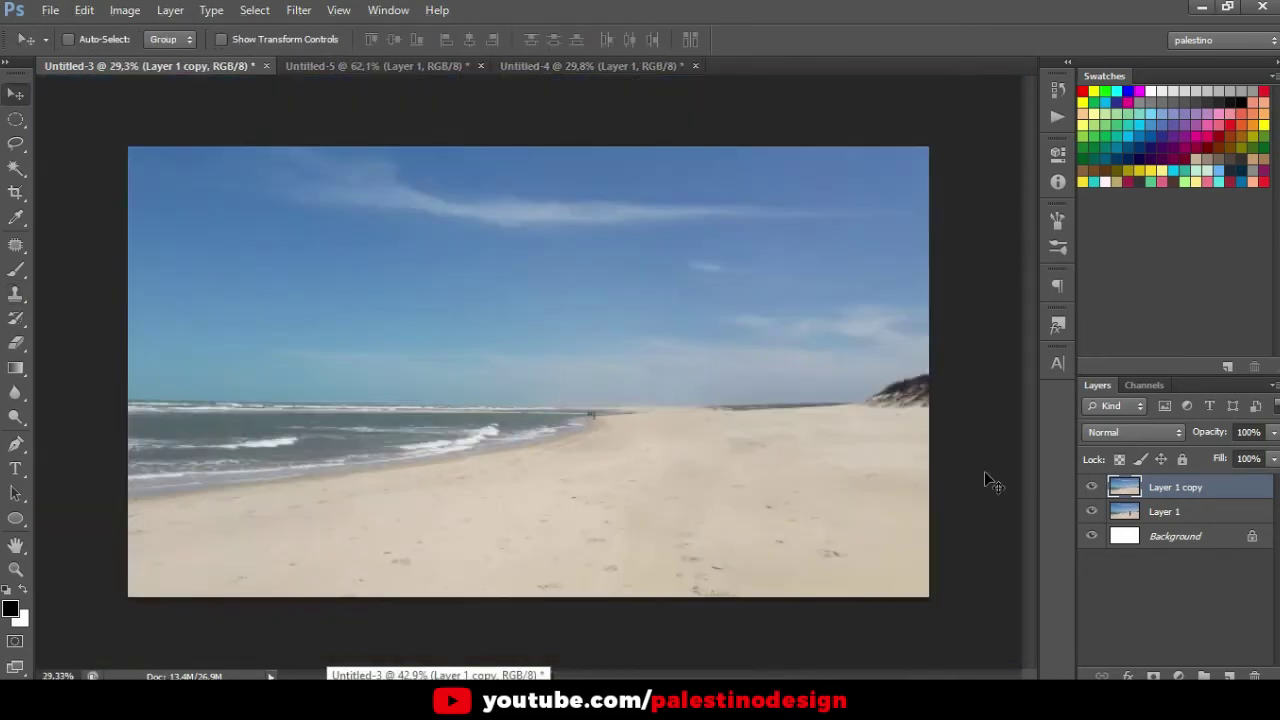
click(1092, 485)
click(1092, 486)
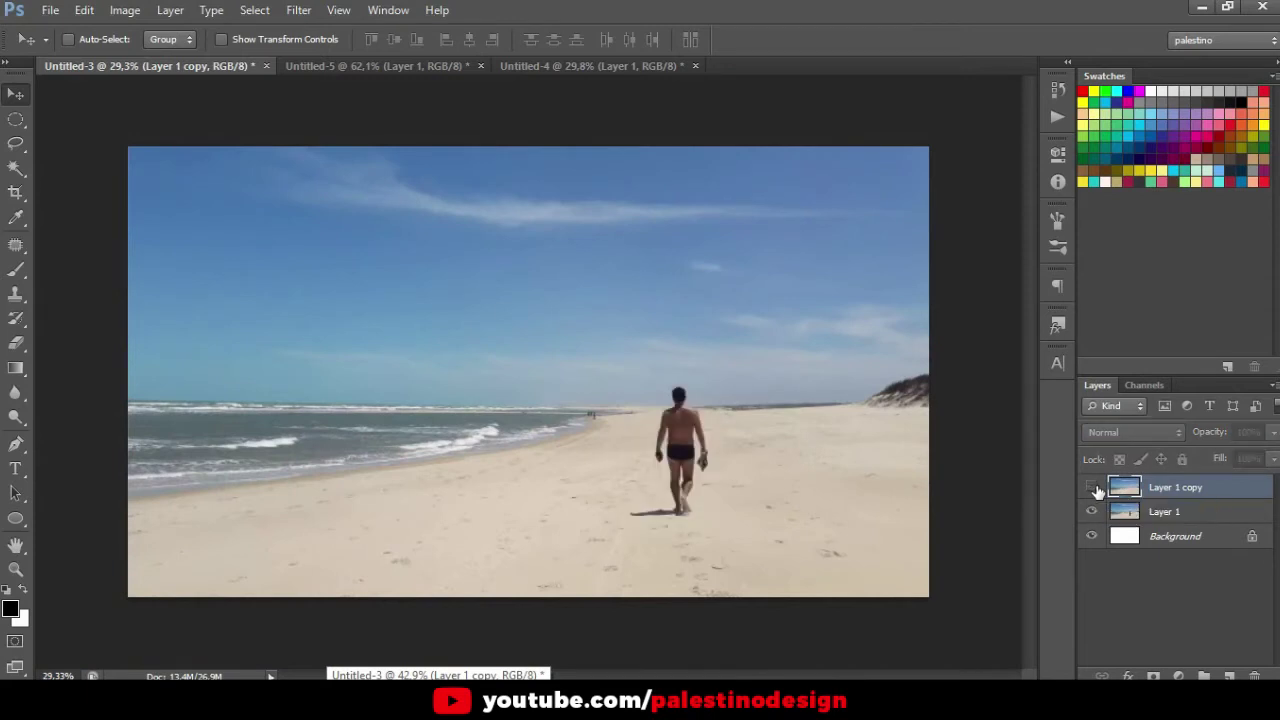
scroll(734, 418, up, 2)
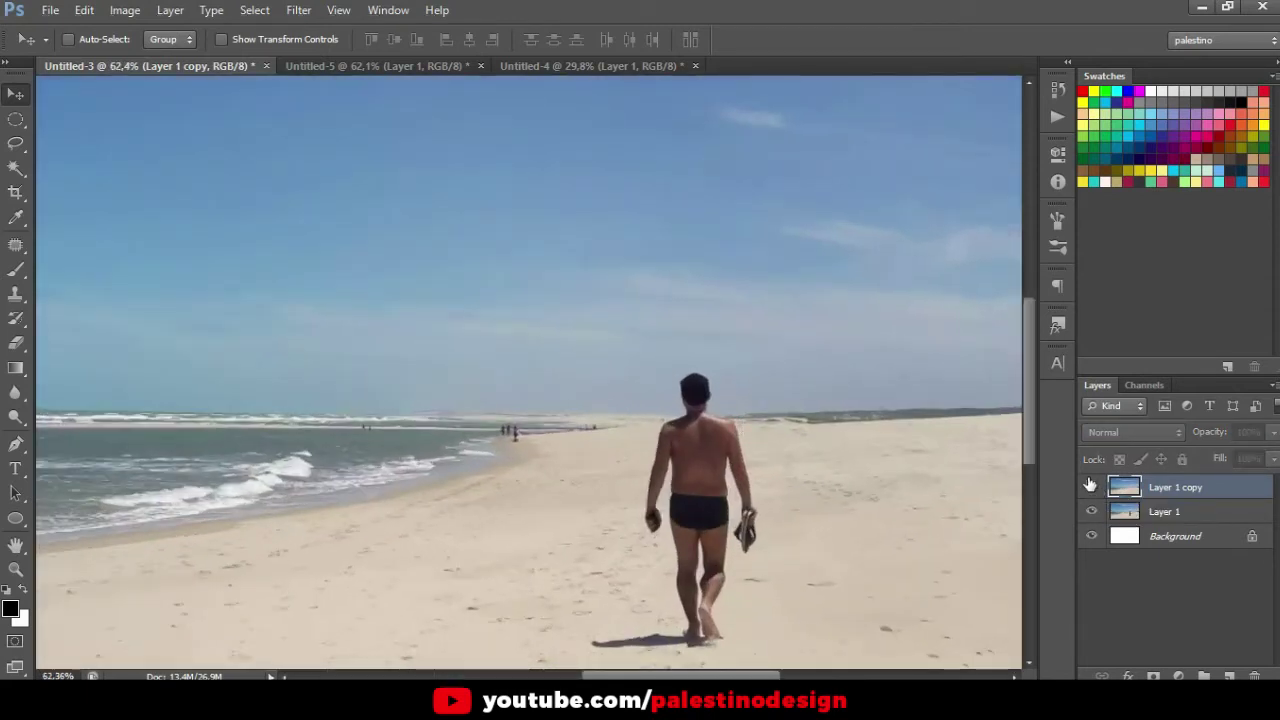
click(1091, 485)
scroll(676, 337, down, 1)
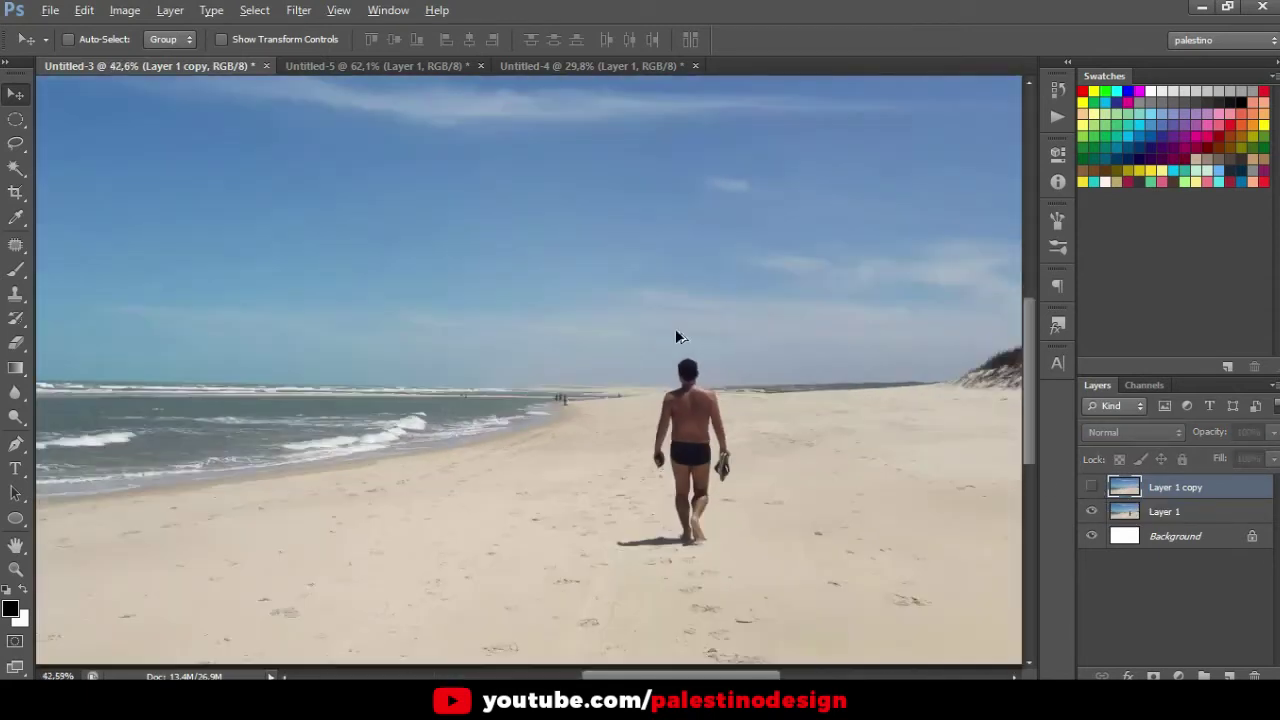
click(1091, 486)
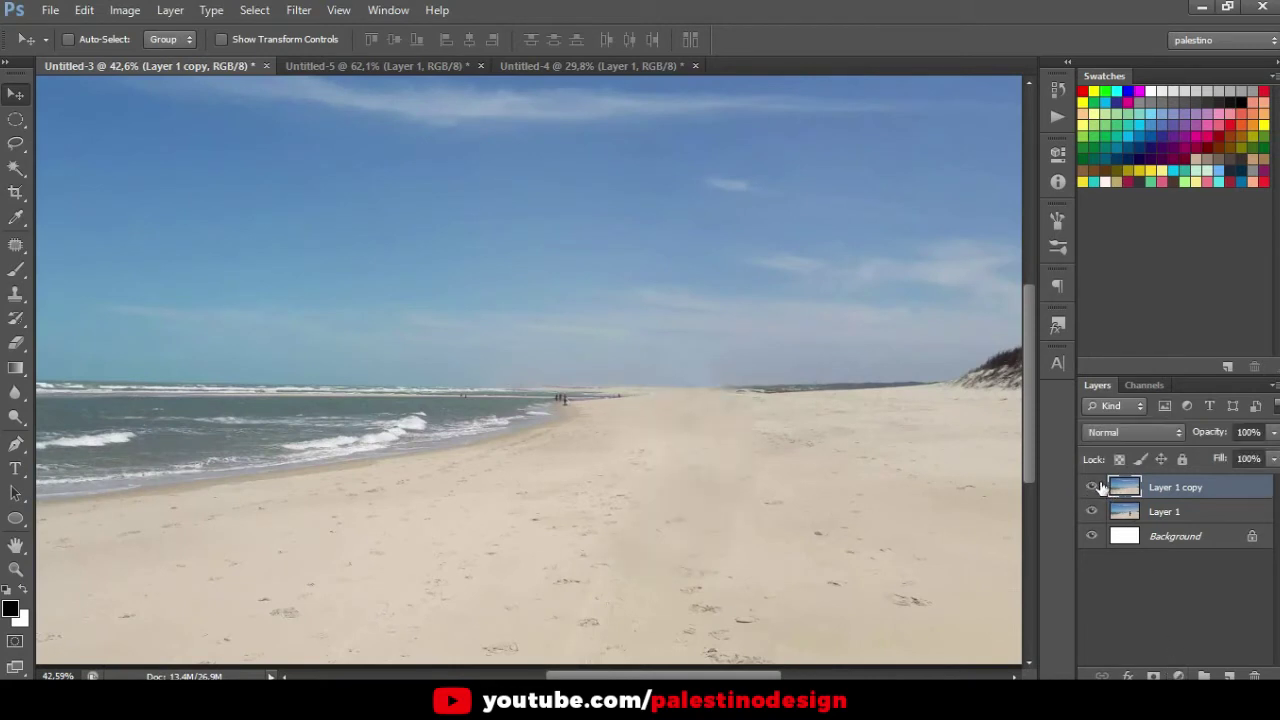
click(1178, 676)
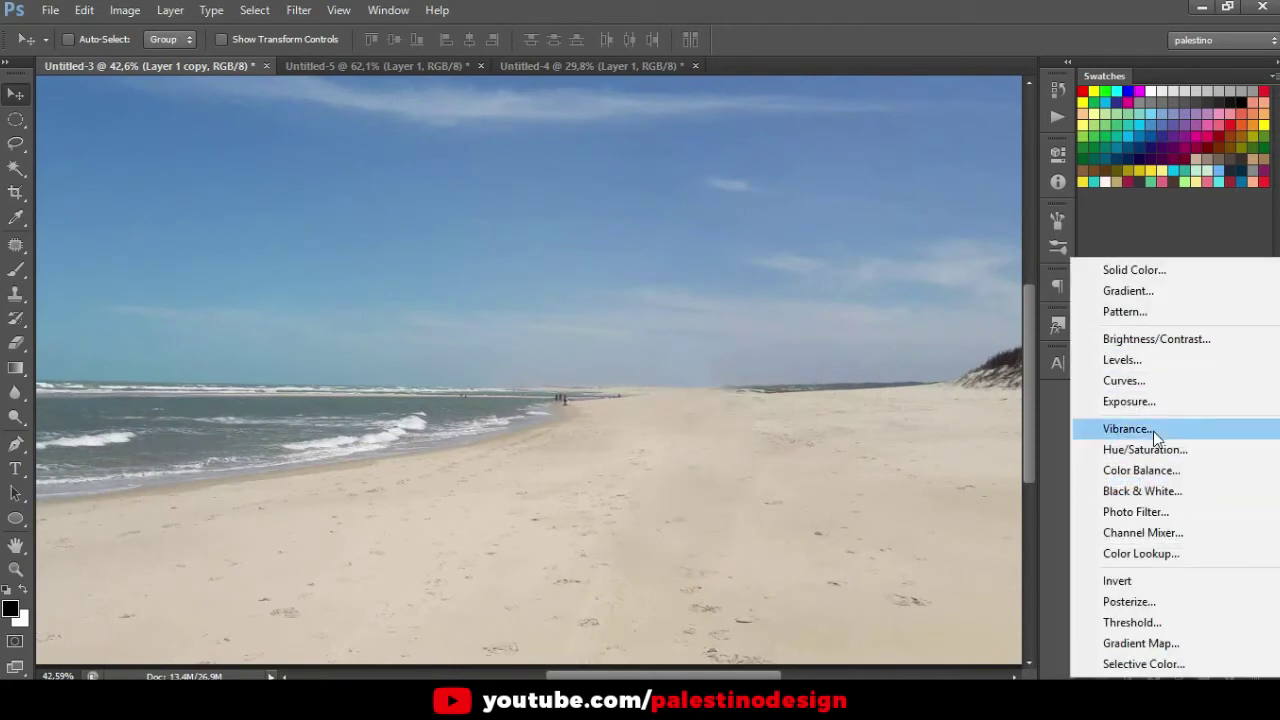
- Add a Hue/Saturation adjustment layer with Saturation +21 to the beach photo
click(1153, 447)
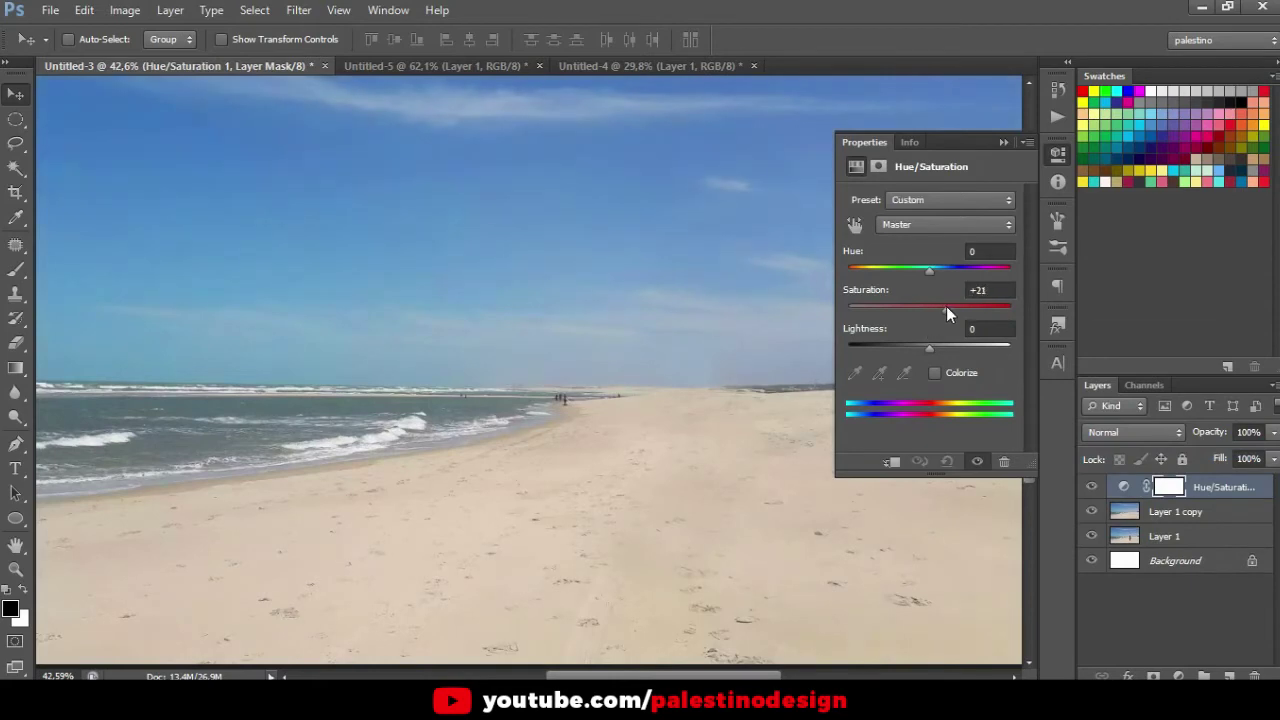
click(1004, 142)
scroll(764, 301, down, 3)
scroll(734, 345, down, 2)
scroll(616, 343, up, 3)
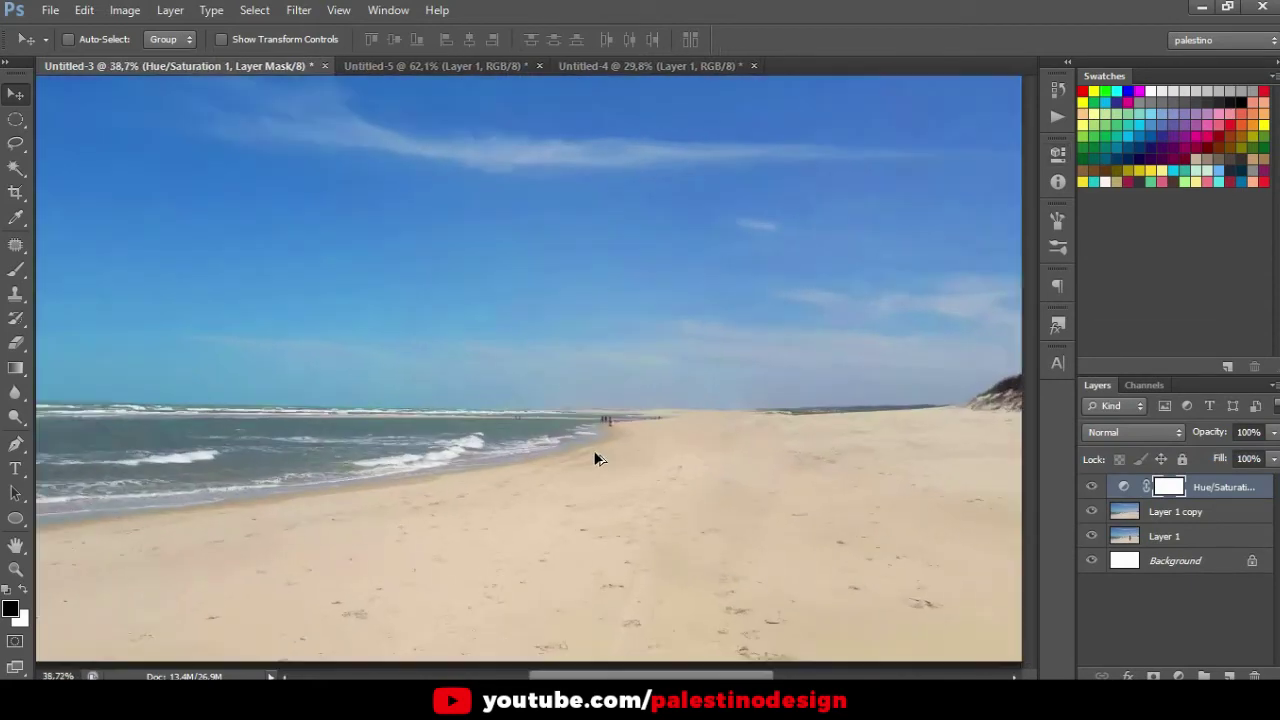
- Add a Brightness/Contrast adjustment layer with Brightness 5
click(1178, 676)
click(1186, 348)
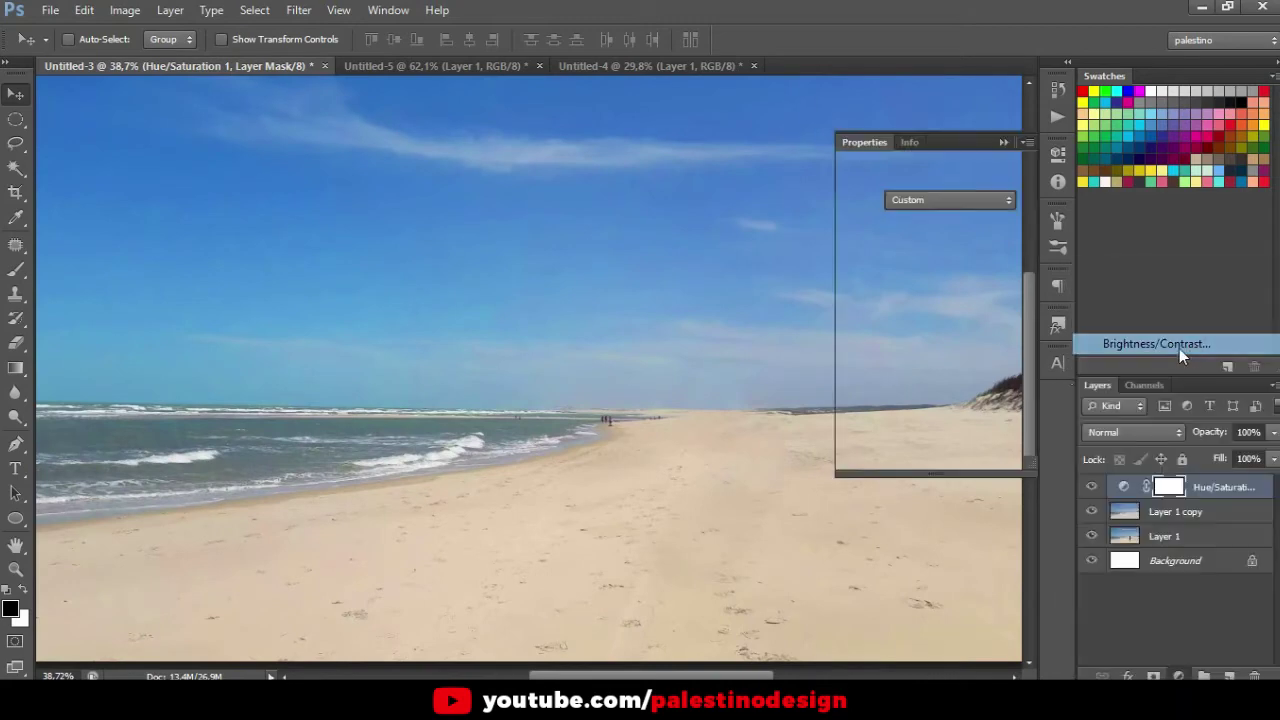
mouse_move(929, 247)
mouse_down()
mouse_move(940, 248)
mouse_move(931, 292)
mouse_move(943, 285)
mouse_move(924, 246)
mouse_move(935, 250)
mouse_up()
click(1003, 142)
- Fit the beach in view, compare the retouched layer, then switch to Untitled-5
key(ctrl+minus)
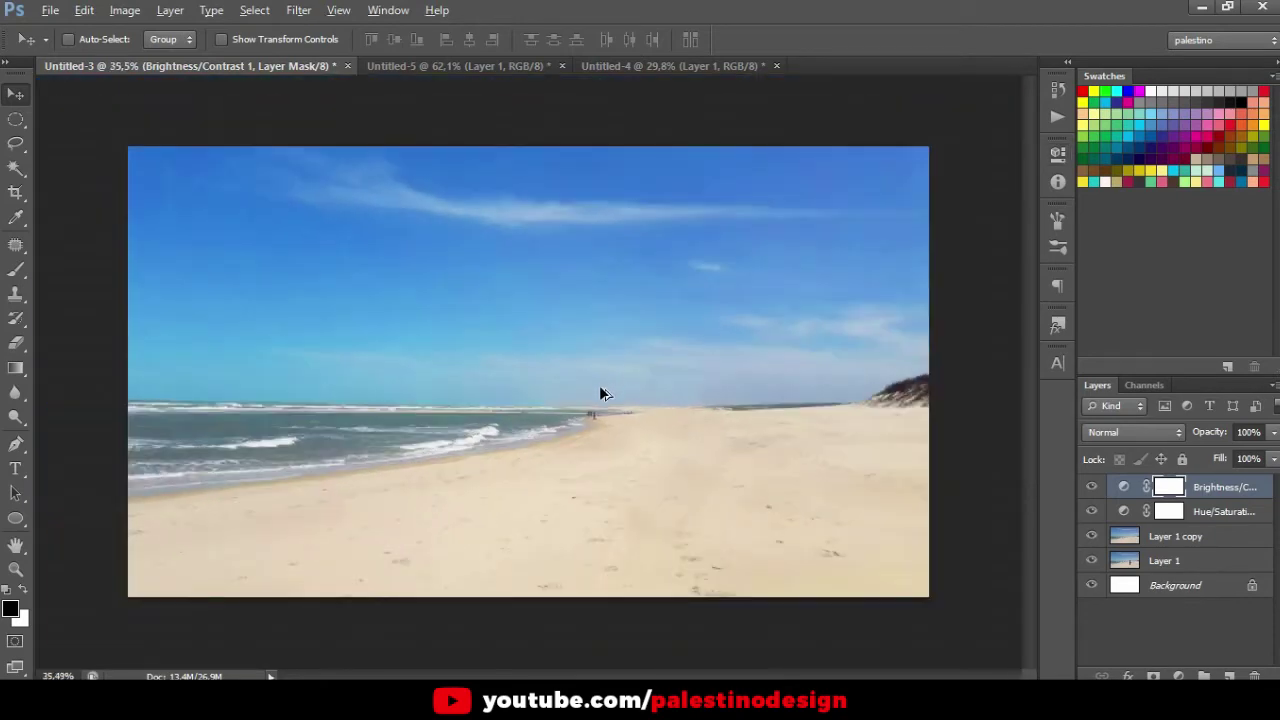
key(ctrl+0)
click(1098, 540)
click(1098, 540)
scroll(850, 433, down, 1)
click(392, 70)
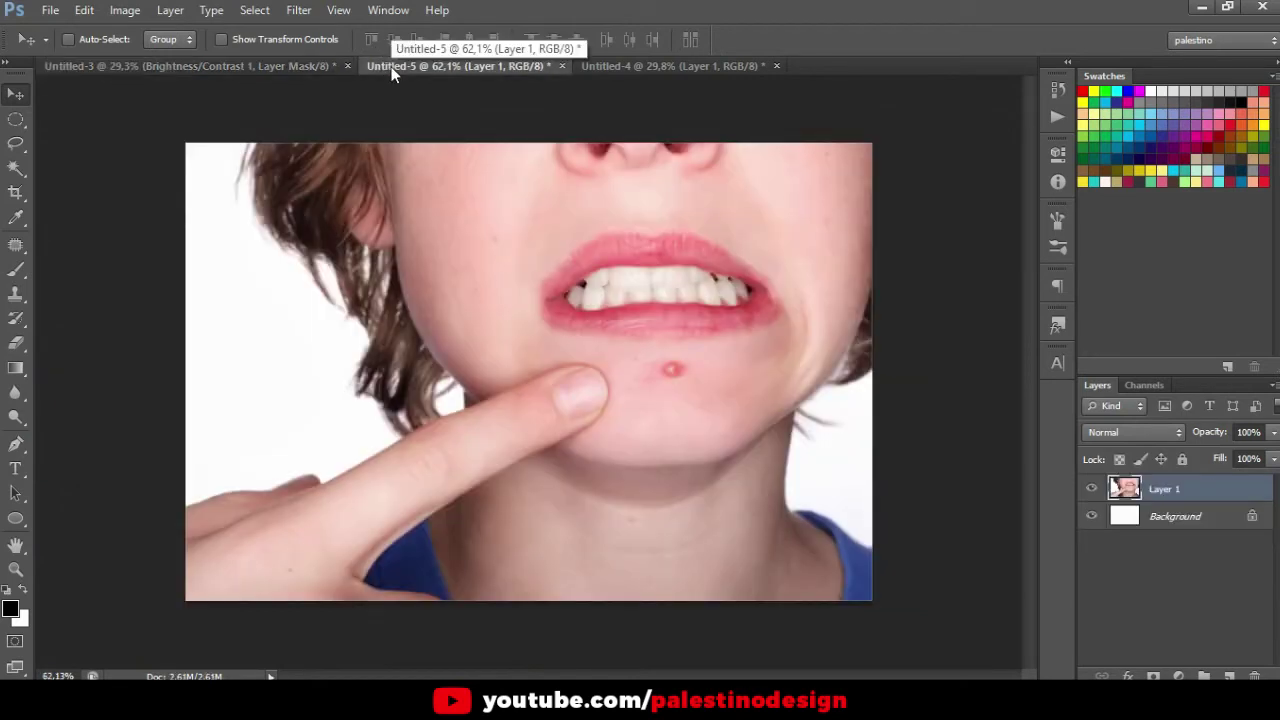
- Select the Patch tool from the healing tools group
scroll(718, 398, up, 2)
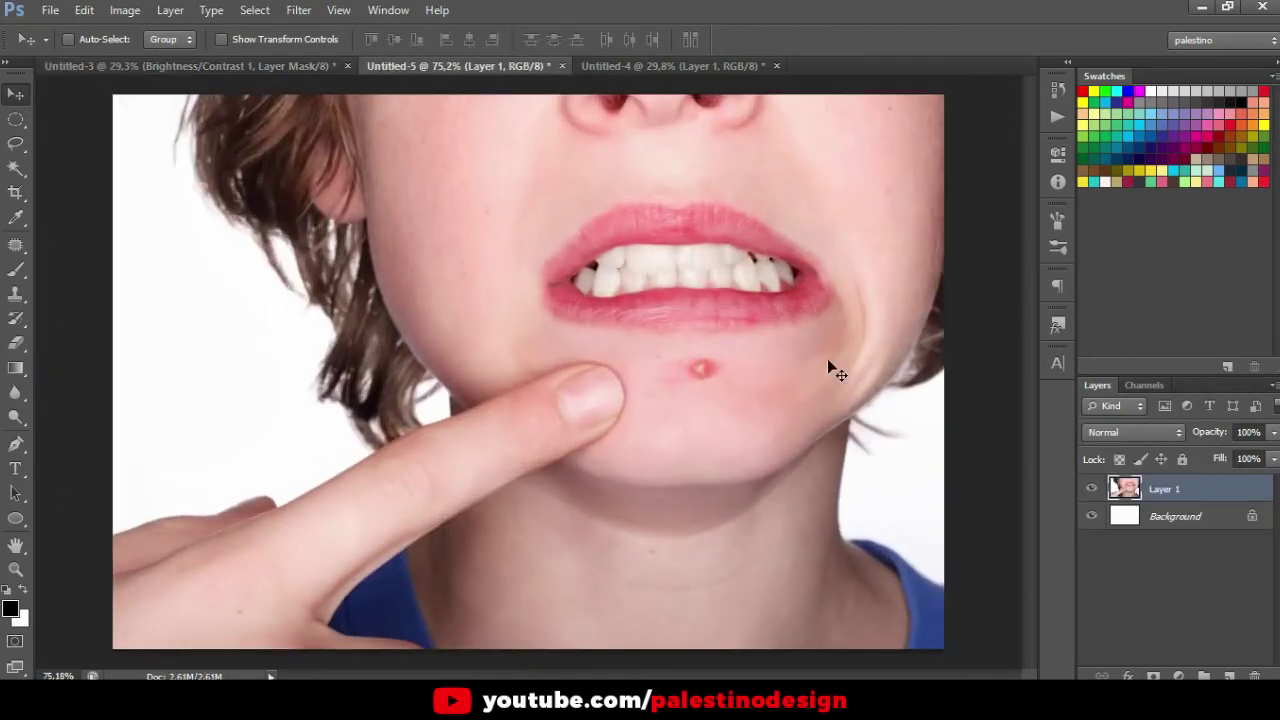
scroll(722, 406, up, 2)
click(16, 246)
click(63, 246)
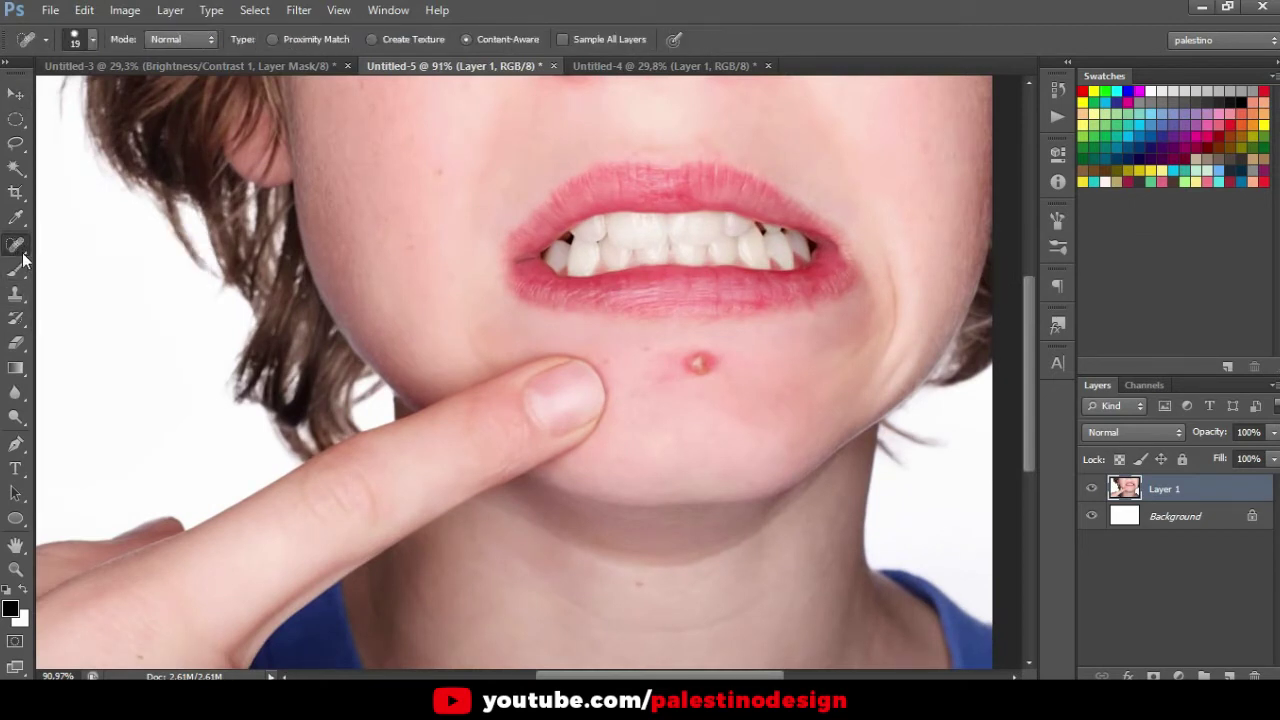
click(21, 250)
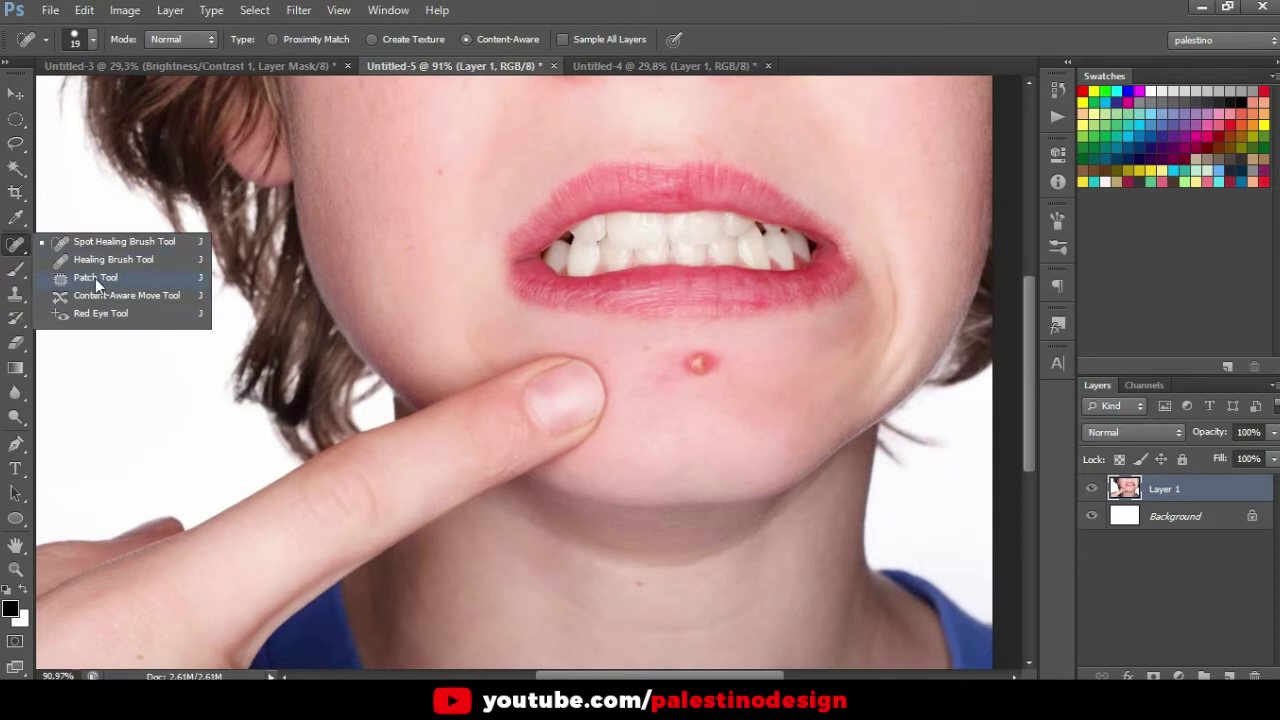
click(95, 278)
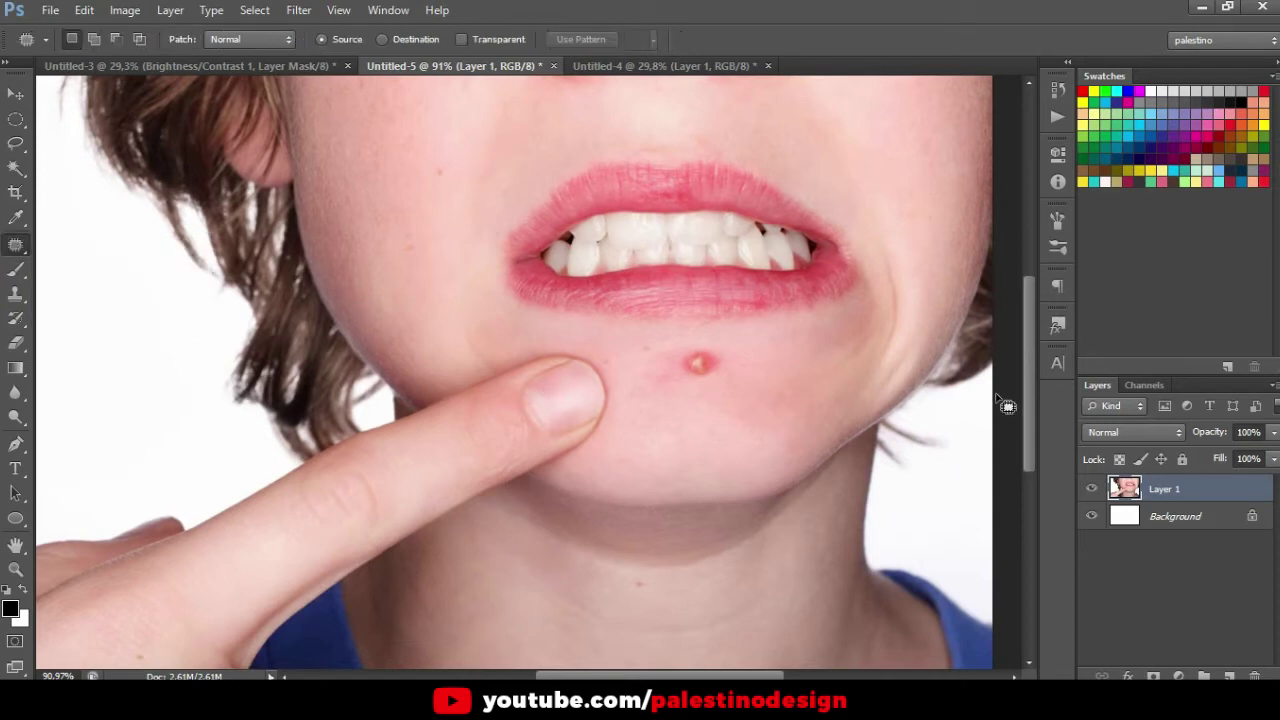
- Duplicate Layer 1 of the chin photo into Layer 1 copy and zoom in
scroll(814, 297, down, 1)
scroll(706, 523, down, 3)
scroll(706, 500, up, 2)
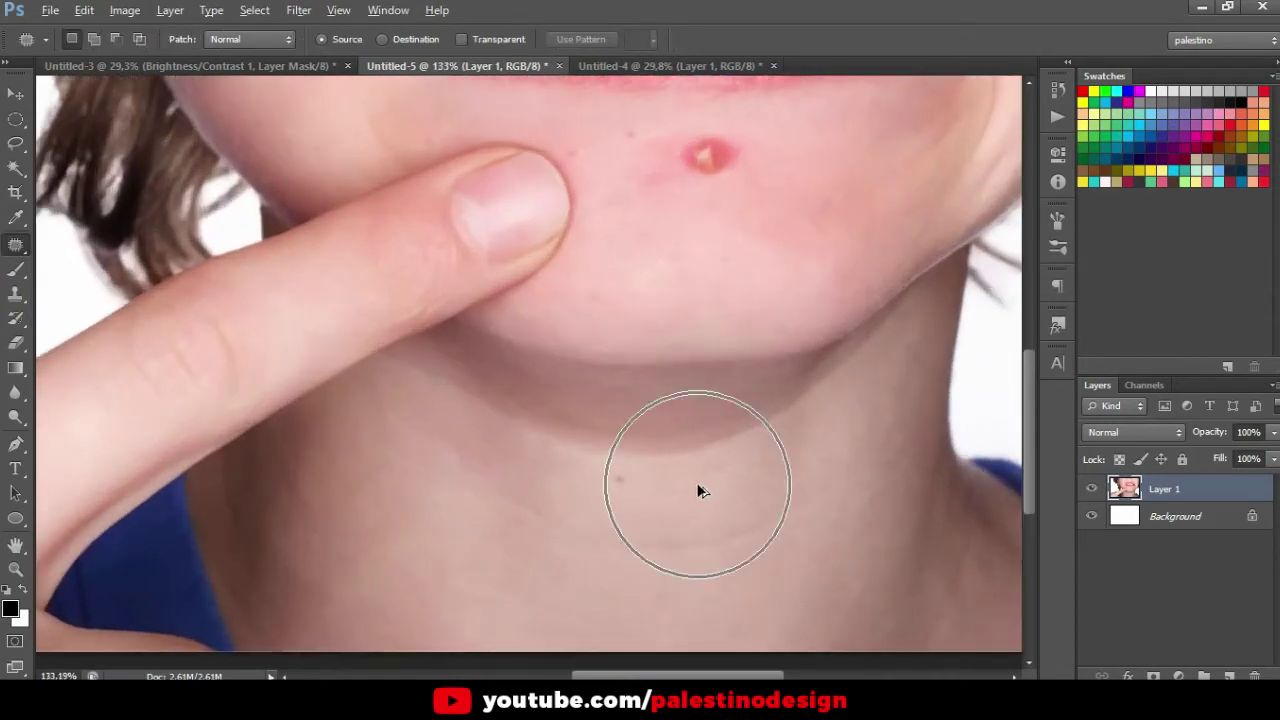
key(ctrl+j)
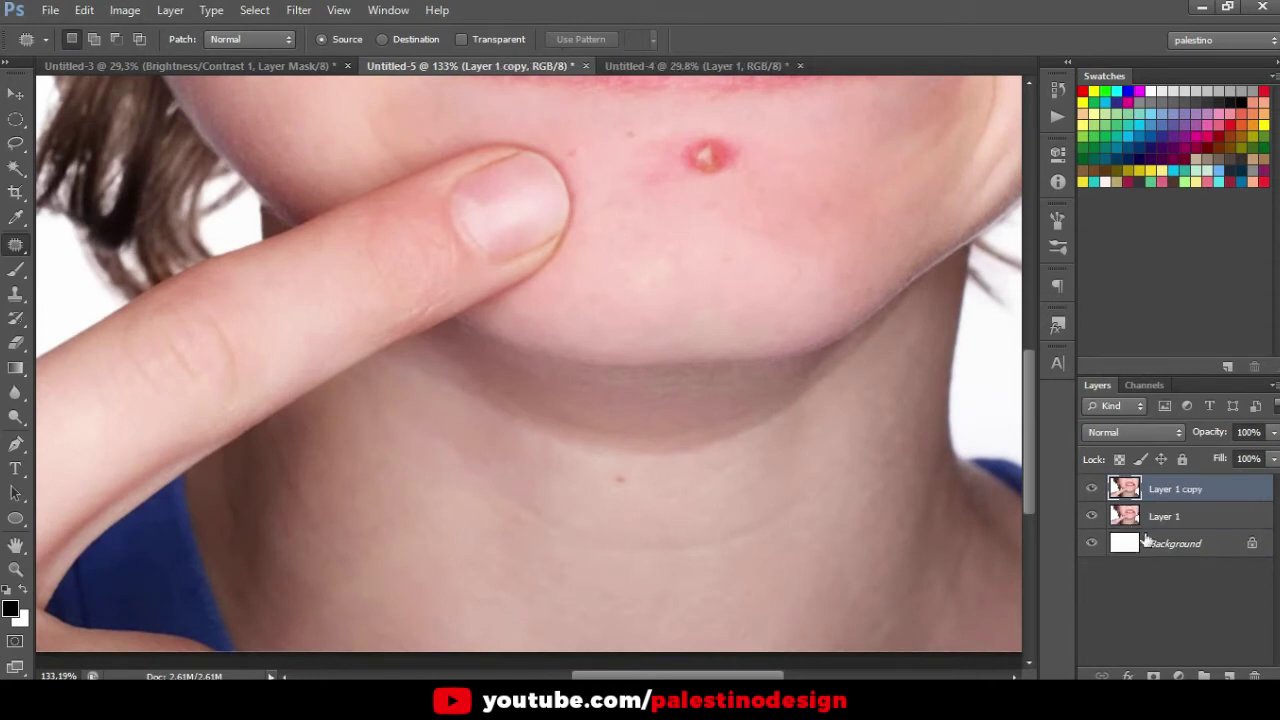
scroll(669, 480, up, 1)
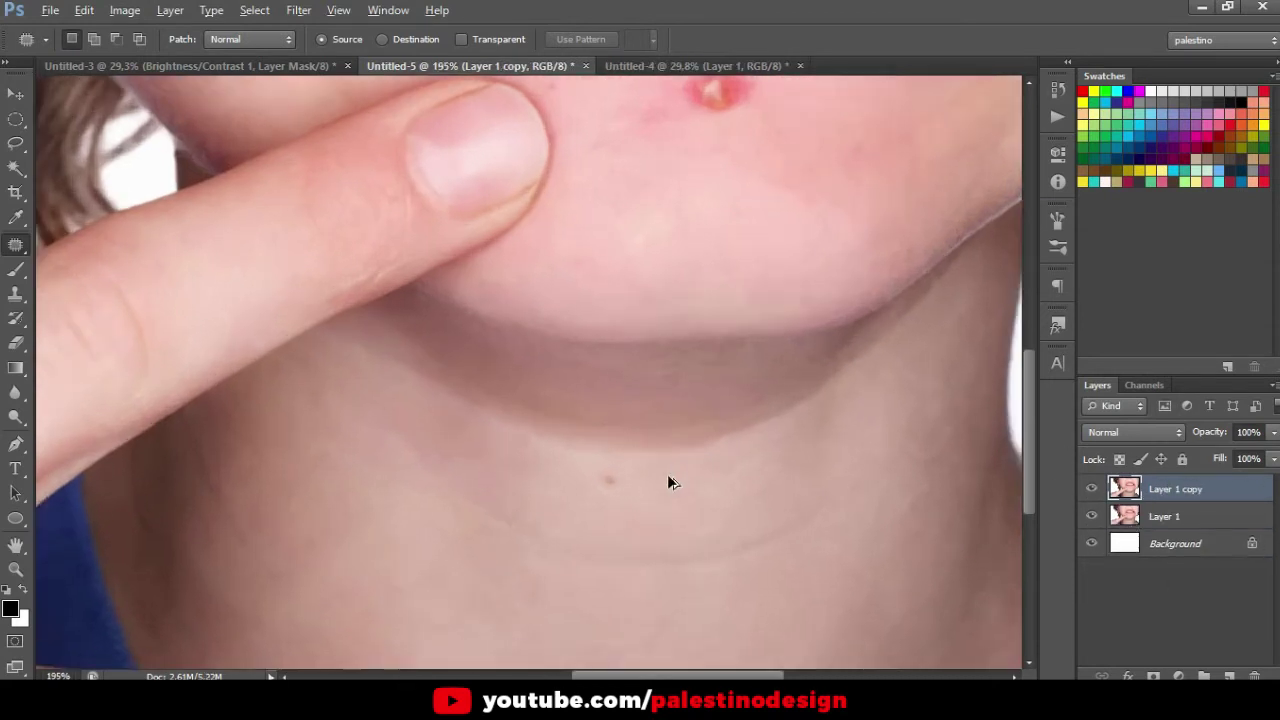
scroll(571, 499, up, 1)
scroll(600, 493, up, 1)
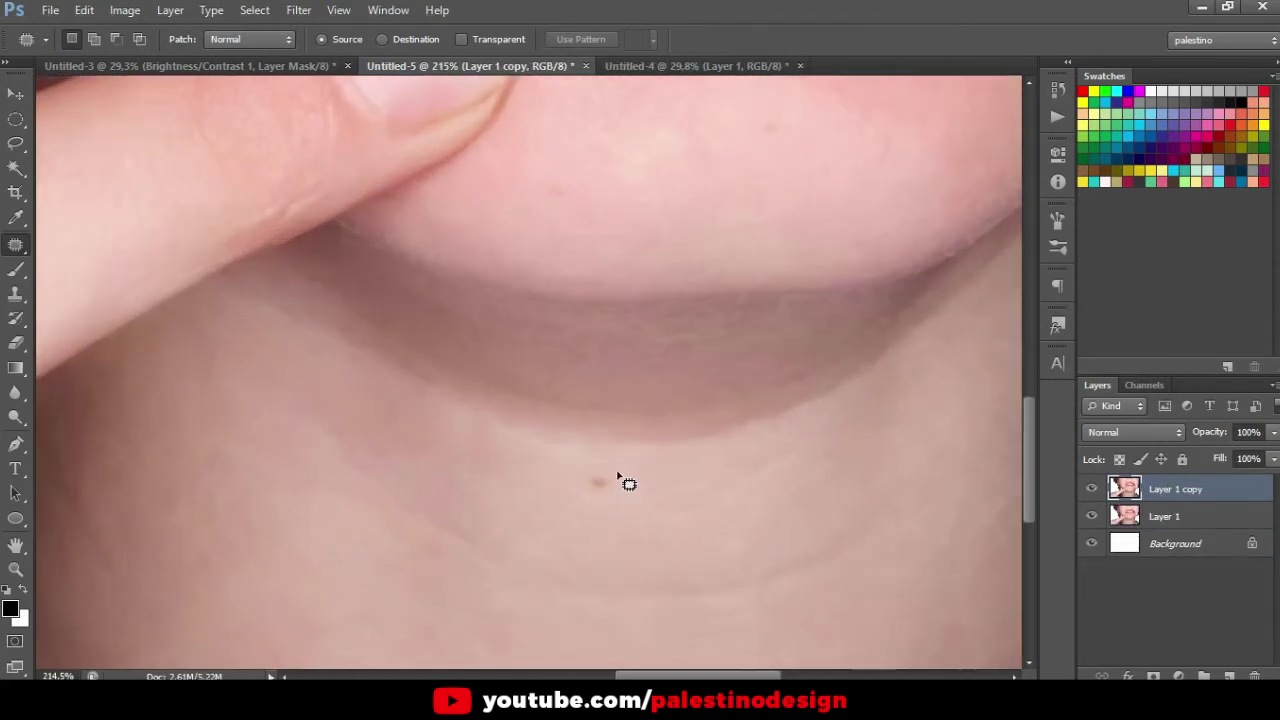
- Patch away the small red spot on the neck
mouse_move(614, 484)
mouse_down()
mouse_move(612, 497)
mouse_move(643, 490)
mouse_up()
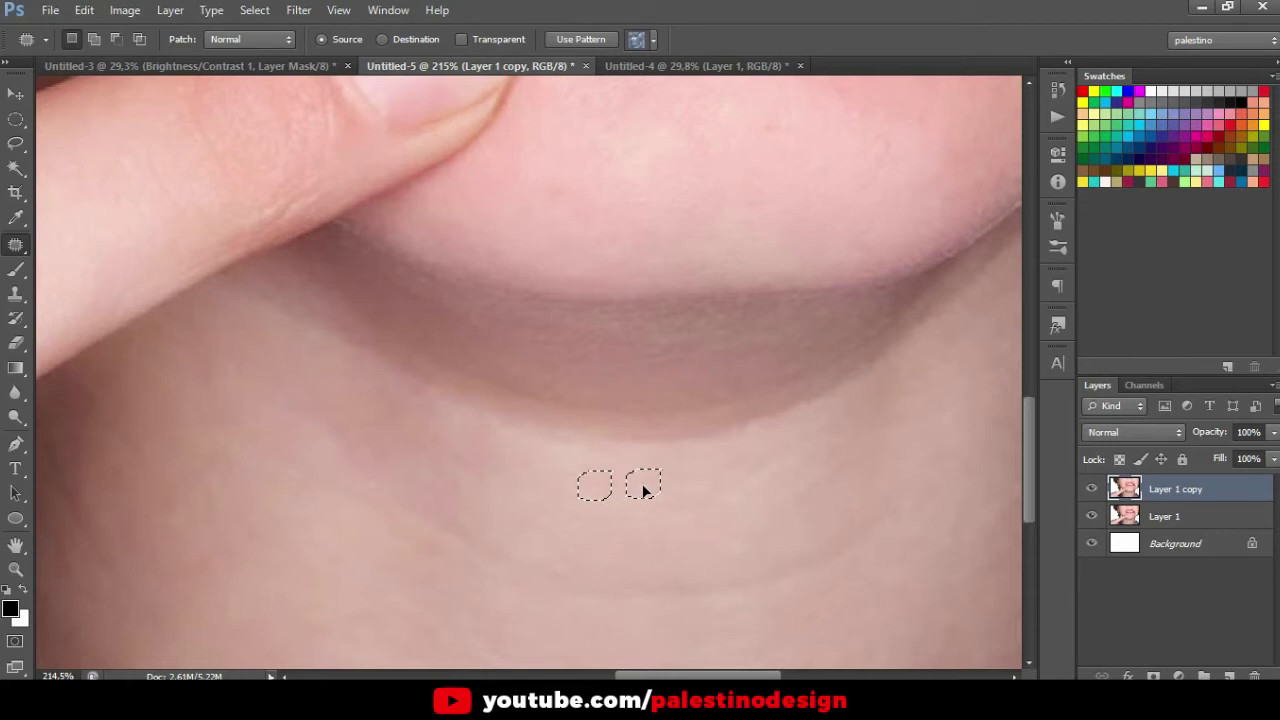
key(ctrl+d)
scroll(622, 489, down, 6)
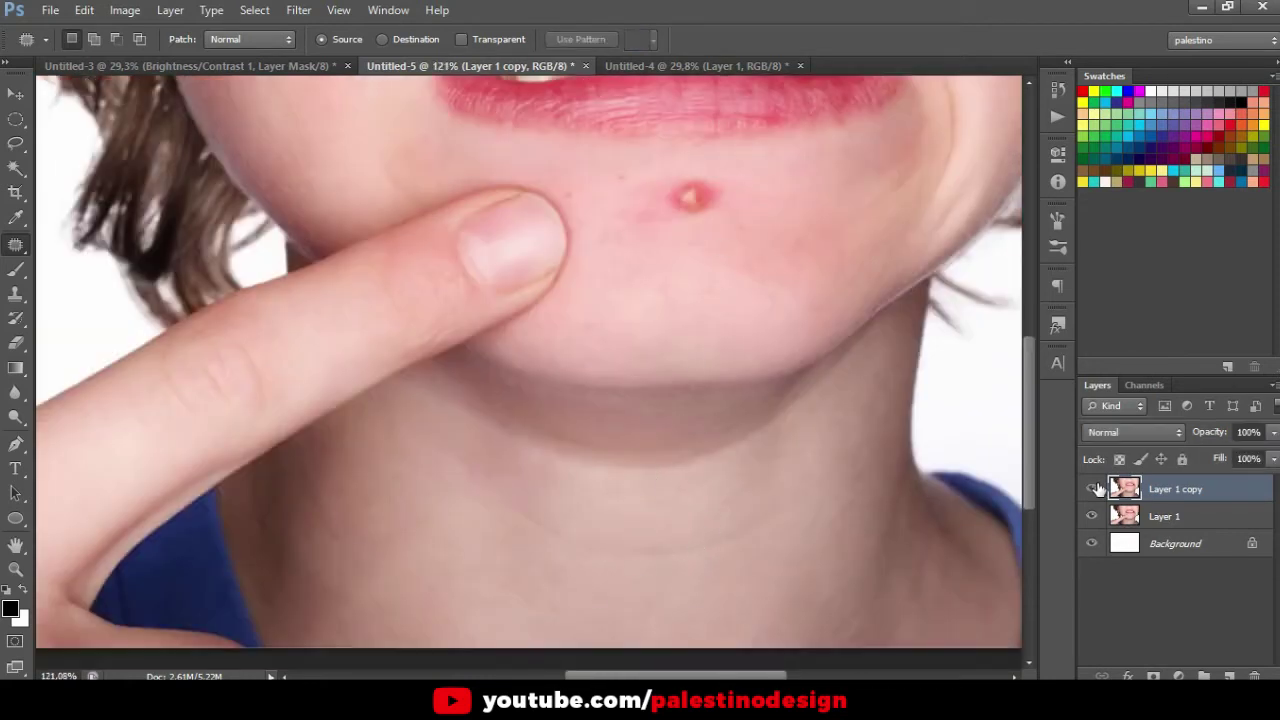
scroll(773, 209, up, 2)
scroll(713, 155, up, 2)
scroll(684, 220, up, 2)
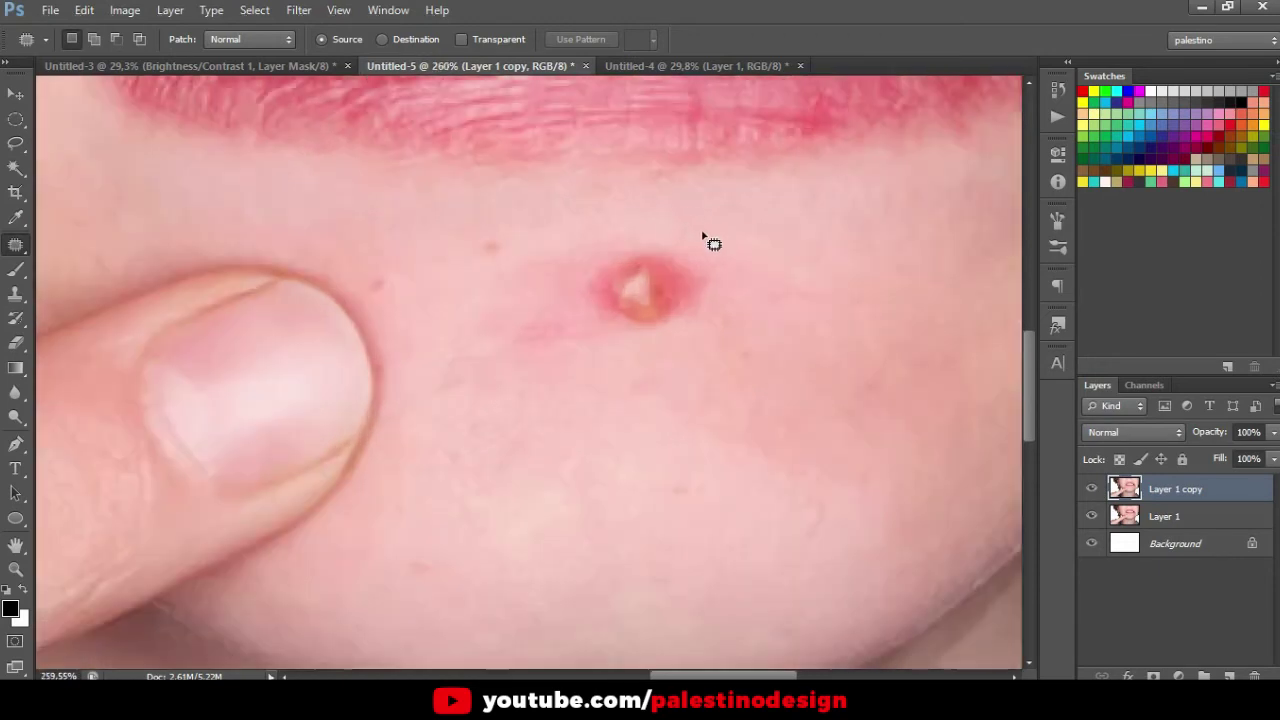
- Outline the red chin pimple and drag the patch onto clean skin to heal it
drag(669, 231, 614, 237)
drag(620, 352, 711, 240)
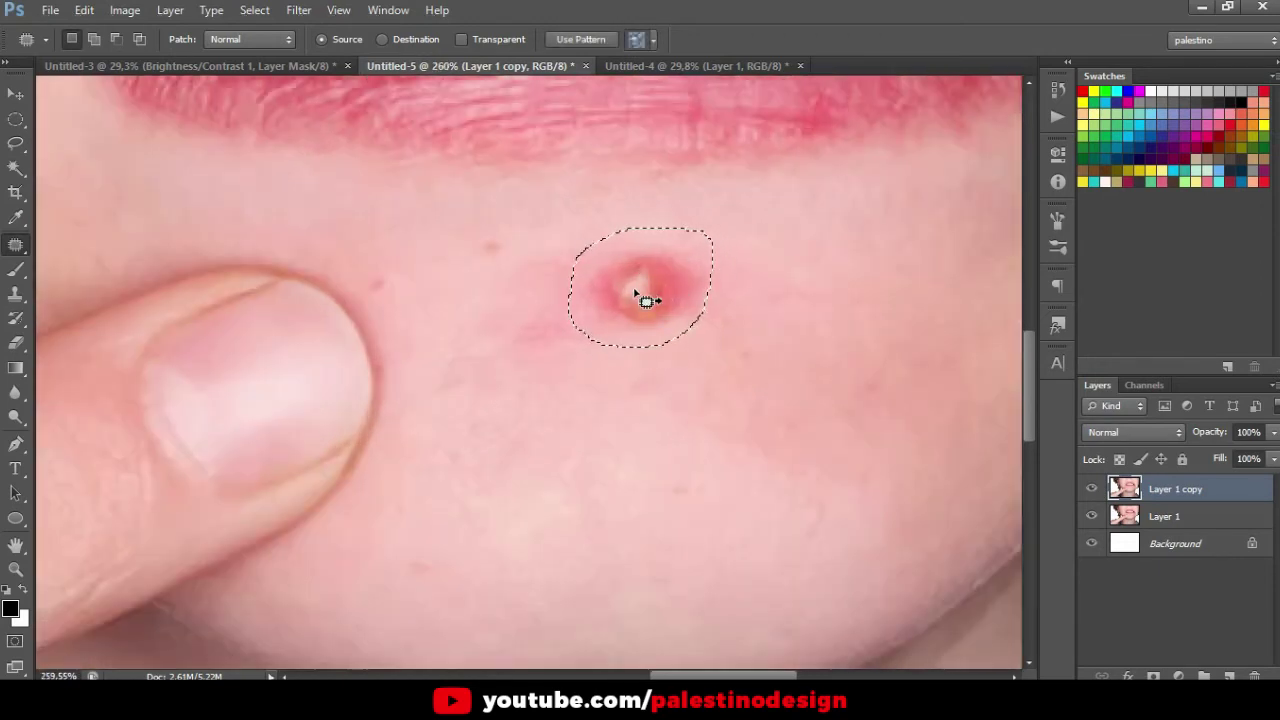
drag(645, 300, 790, 297)
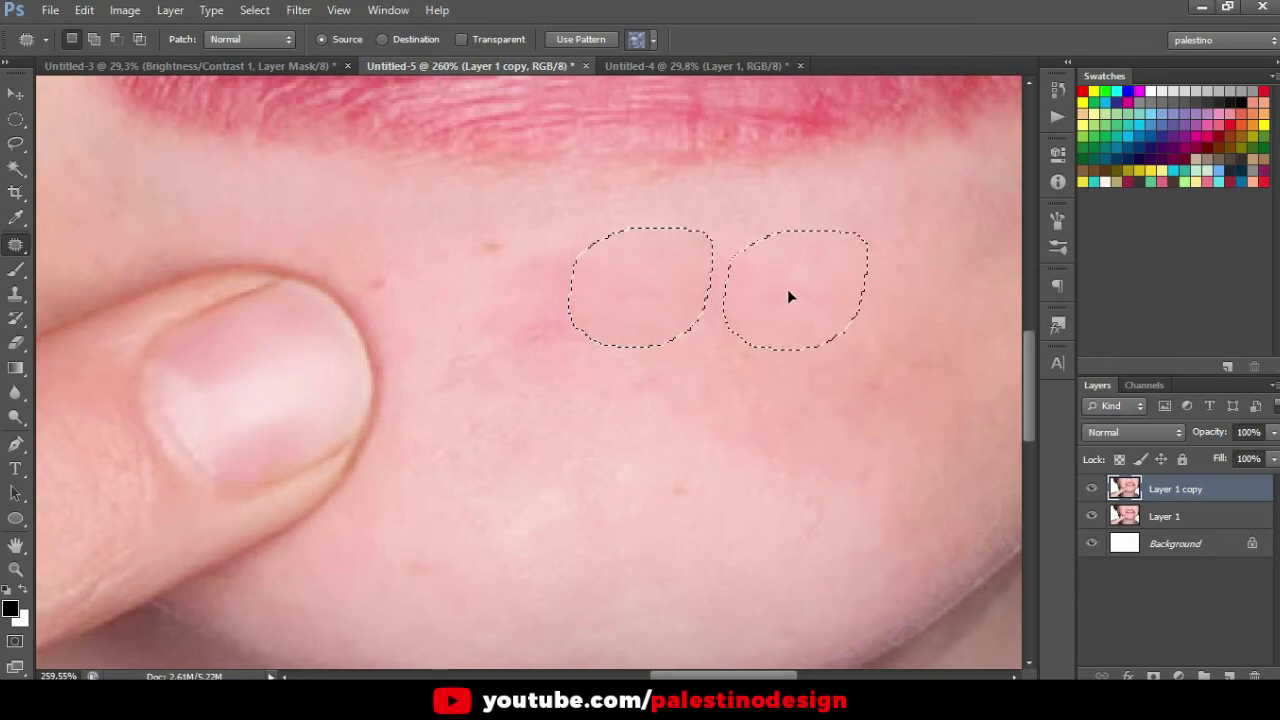
drag(788, 296, 787, 295)
scroll(659, 345, down, 3)
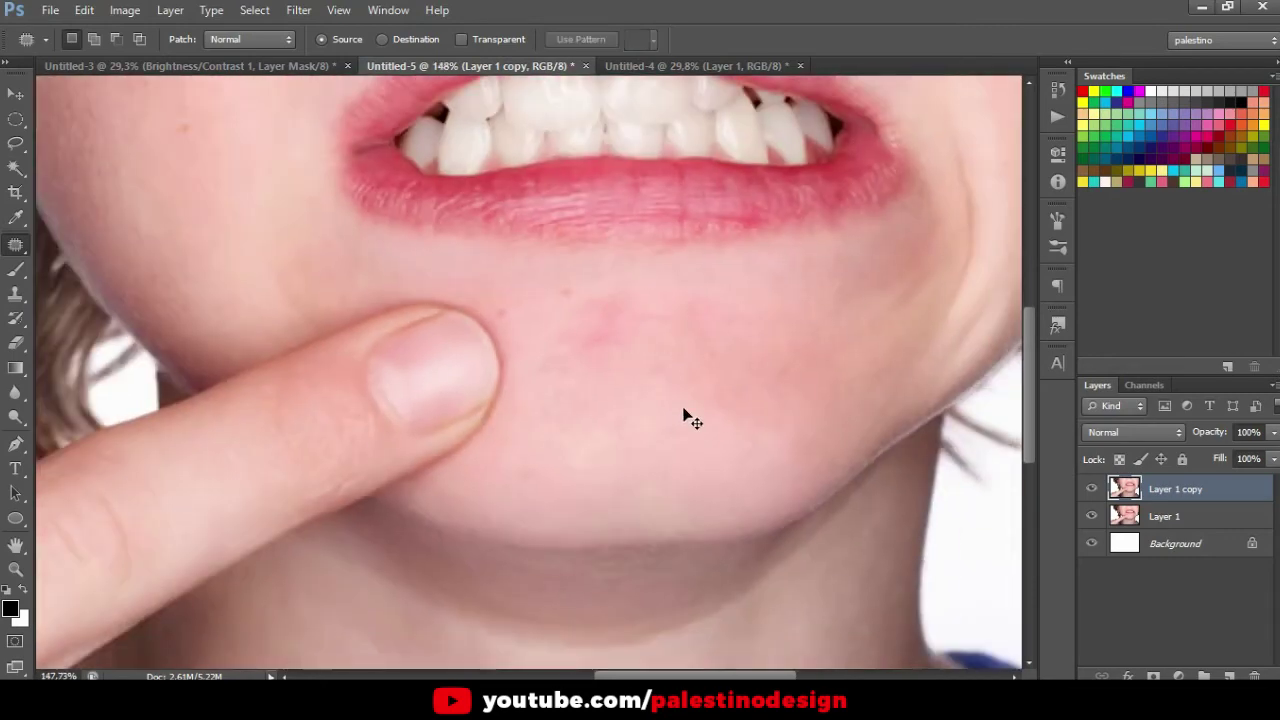
scroll(716, 245, down, 2)
scroll(670, 353, up, 3)
scroll(667, 307, up, 2)
- Patch three more small spots with nearby clean skin
mouse_move(671, 294)
mouse_down()
mouse_move(660, 288)
mouse_move(631, 448)
mouse_up()
key(ctrl+d)
mouse_move(530, 288)
mouse_down()
mouse_move(586, 266)
mouse_move(657, 329)
mouse_up()
key(ctrl+d)
mouse_move(453, 284)
mouse_down()
mouse_move(424, 328)
mouse_move(453, 286)
mouse_move(485, 355)
mouse_up()
key(ctrl+d)
scroll(451, 318, down, 3)
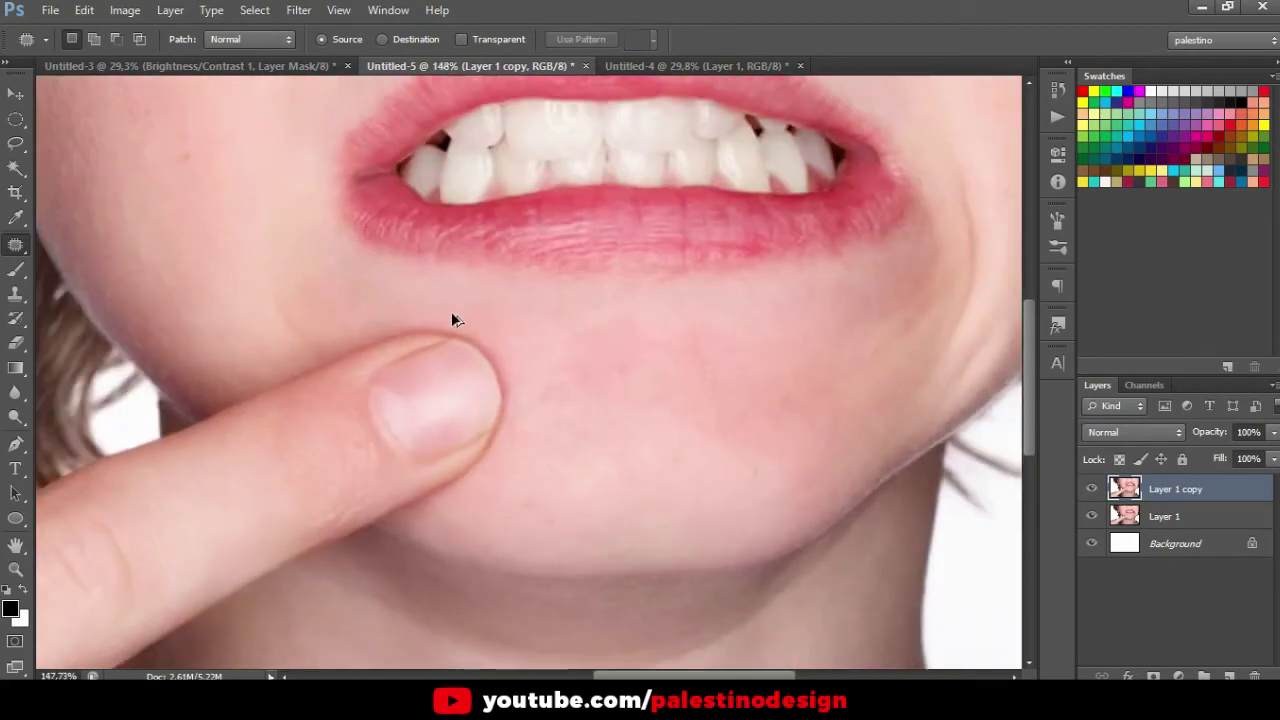
scroll(260, 194, up, 1)
scroll(246, 191, down, 1)
scroll(213, 162, up, 1)
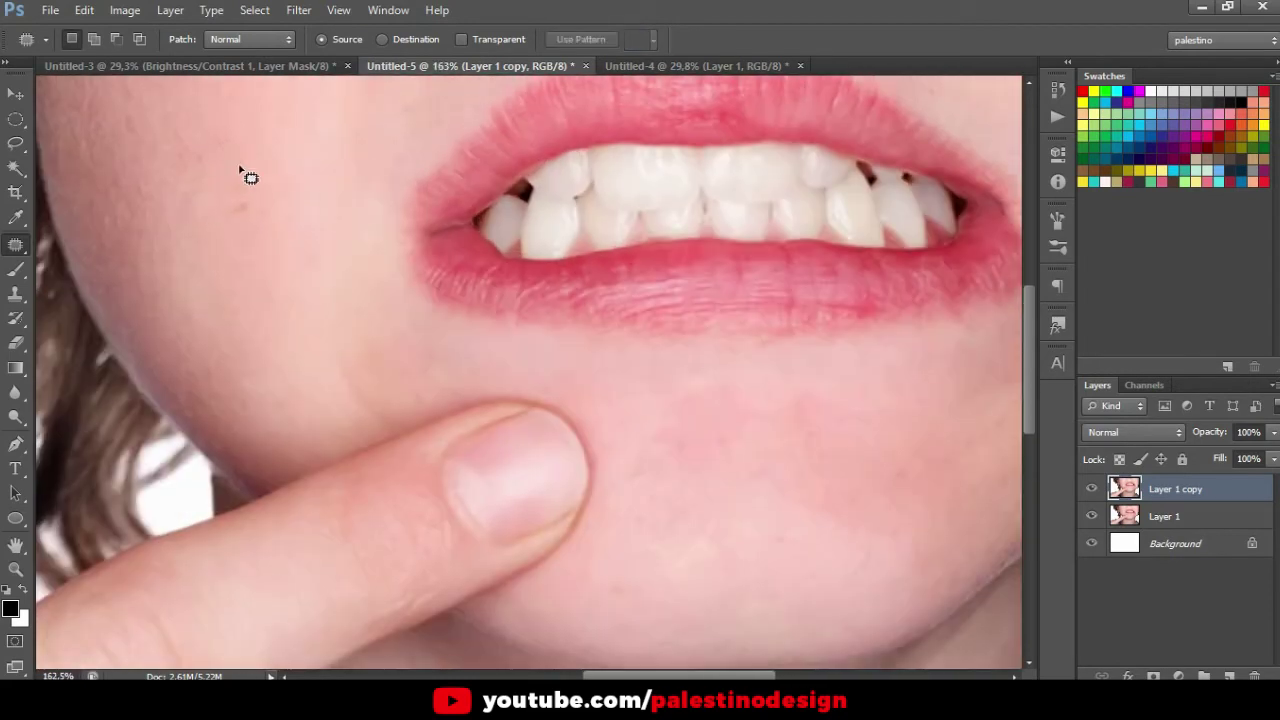
- Patch a small spot on the cheek
drag(240, 168, 260, 188)
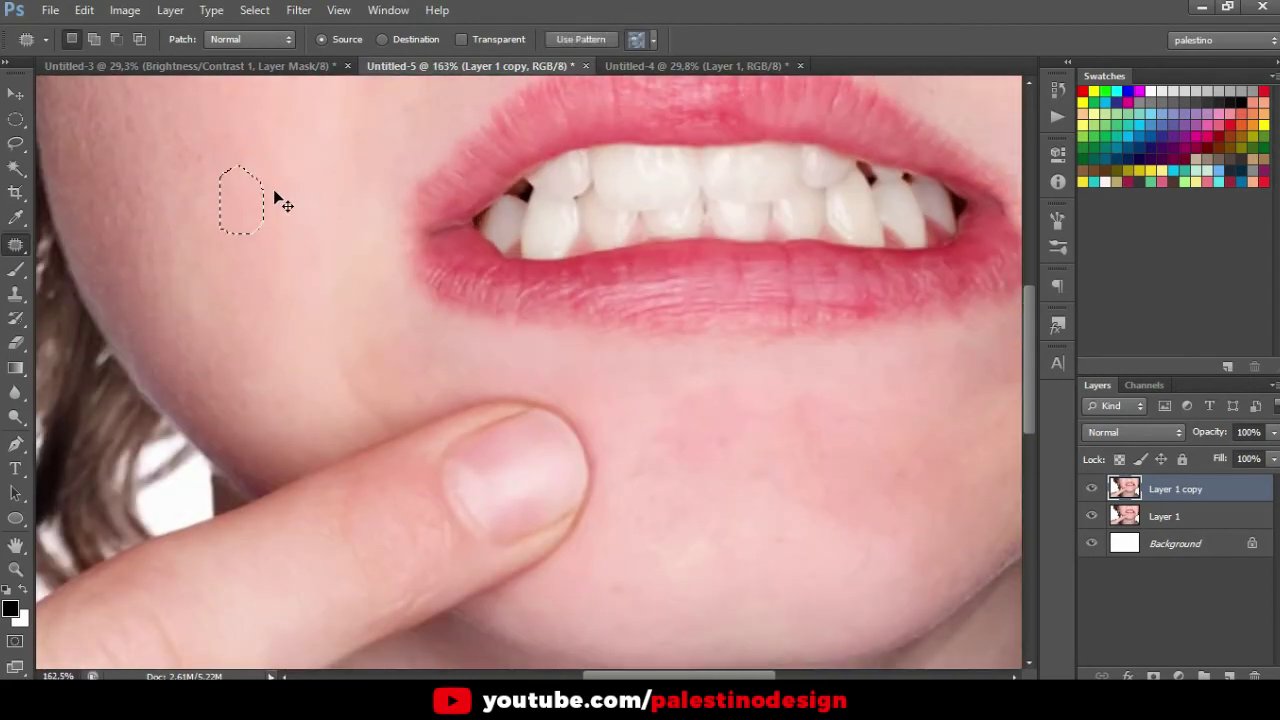
key(ctrl+d)
scroll(266, 249, up, 1)
scroll(210, 255, down, 1)
scroll(340, 244, up, 2)
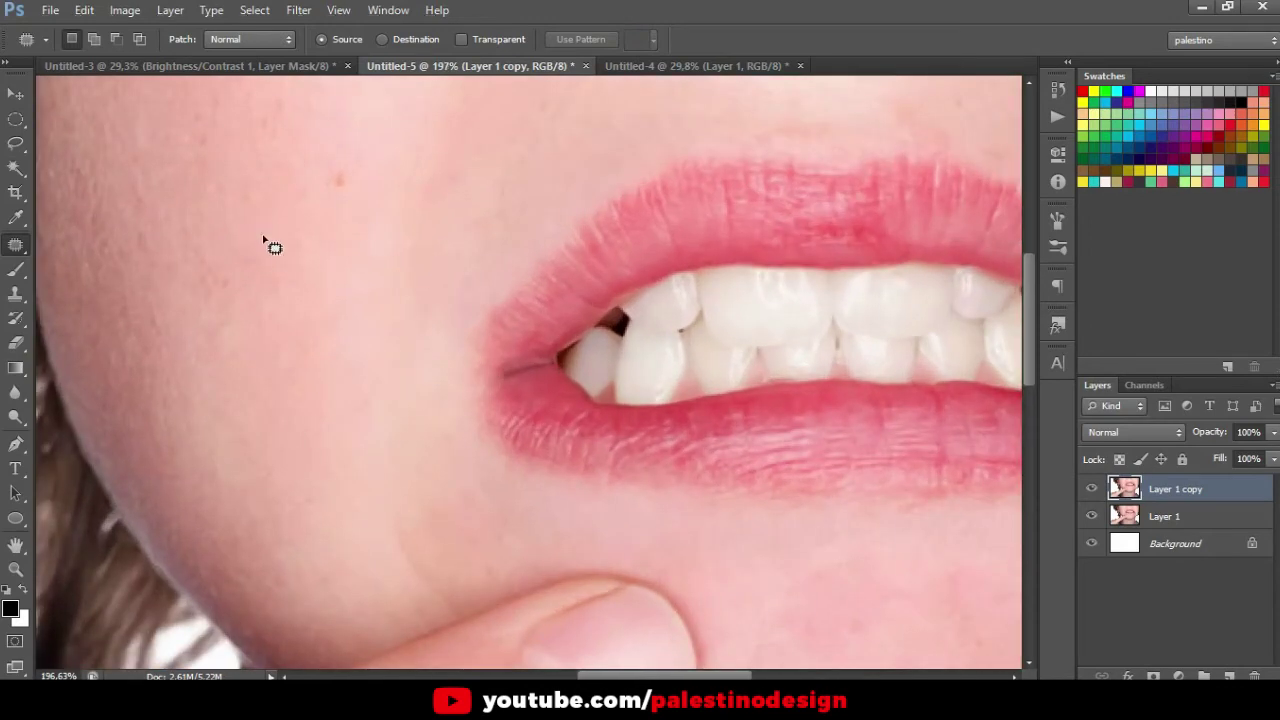
scroll(344, 206, up, 1)
- Patch another cheek spot using clean skin from below
mouse_move(351, 180)
mouse_down()
mouse_move(362, 190)
mouse_move(332, 244)
mouse_up()
key(ctrl+d)
scroll(374, 300, down, 3)
scroll(580, 277, up, 2)
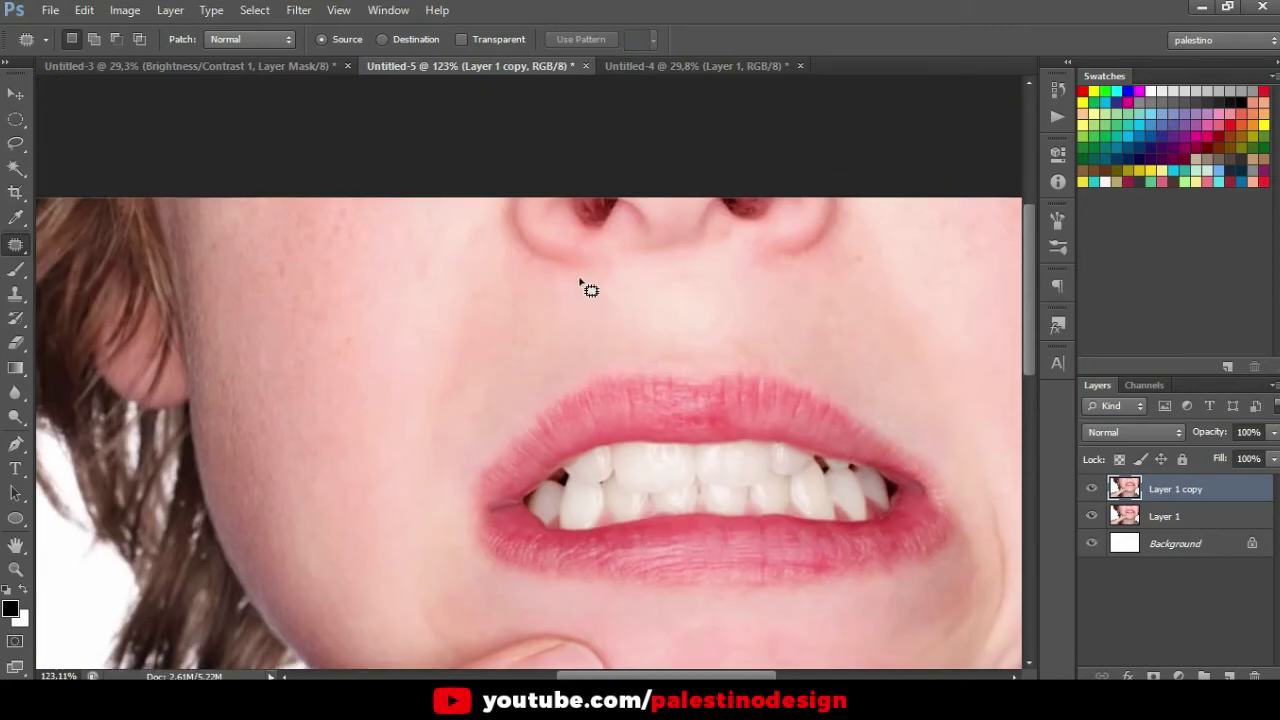
scroll(245, 455, up, 2)
scroll(443, 351, down, 2)
scroll(809, 343, down, 1)
scroll(870, 228, up, 1)
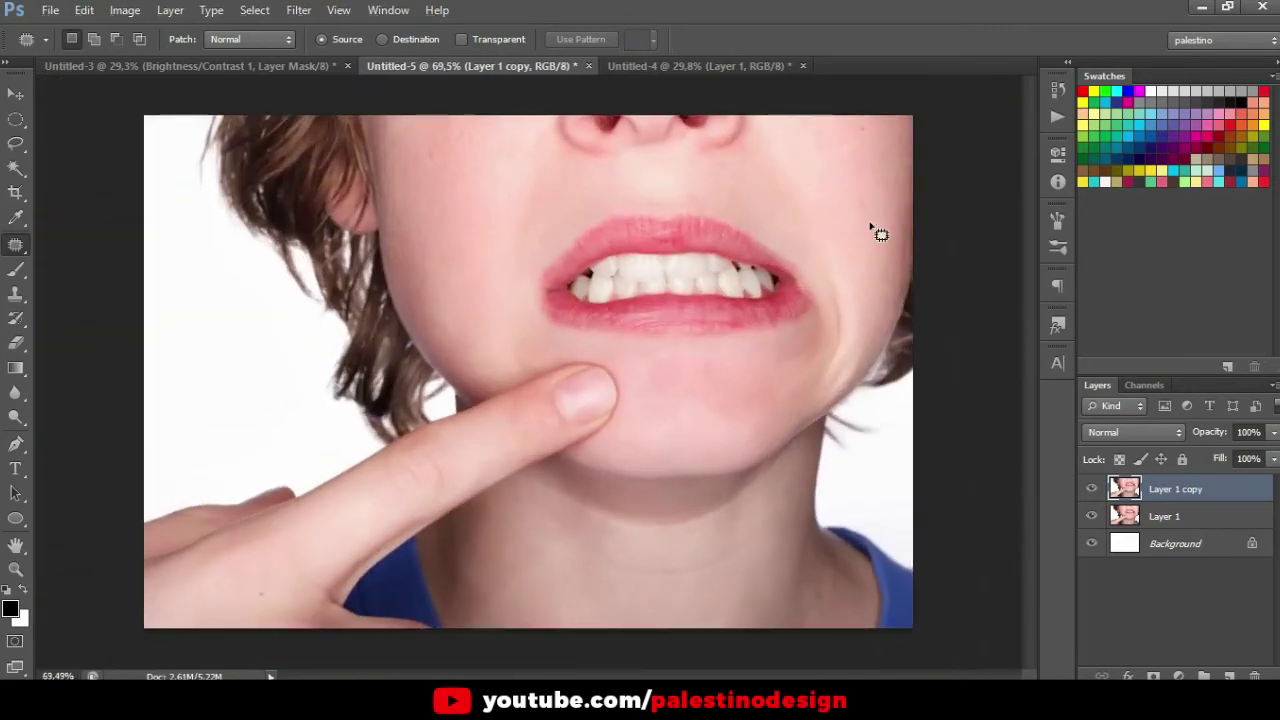
- Toggle Layer 1 copy to compare before and after, then switch to Untitled-4
click(1098, 486)
click(1097, 487)
scroll(977, 445, up, 1)
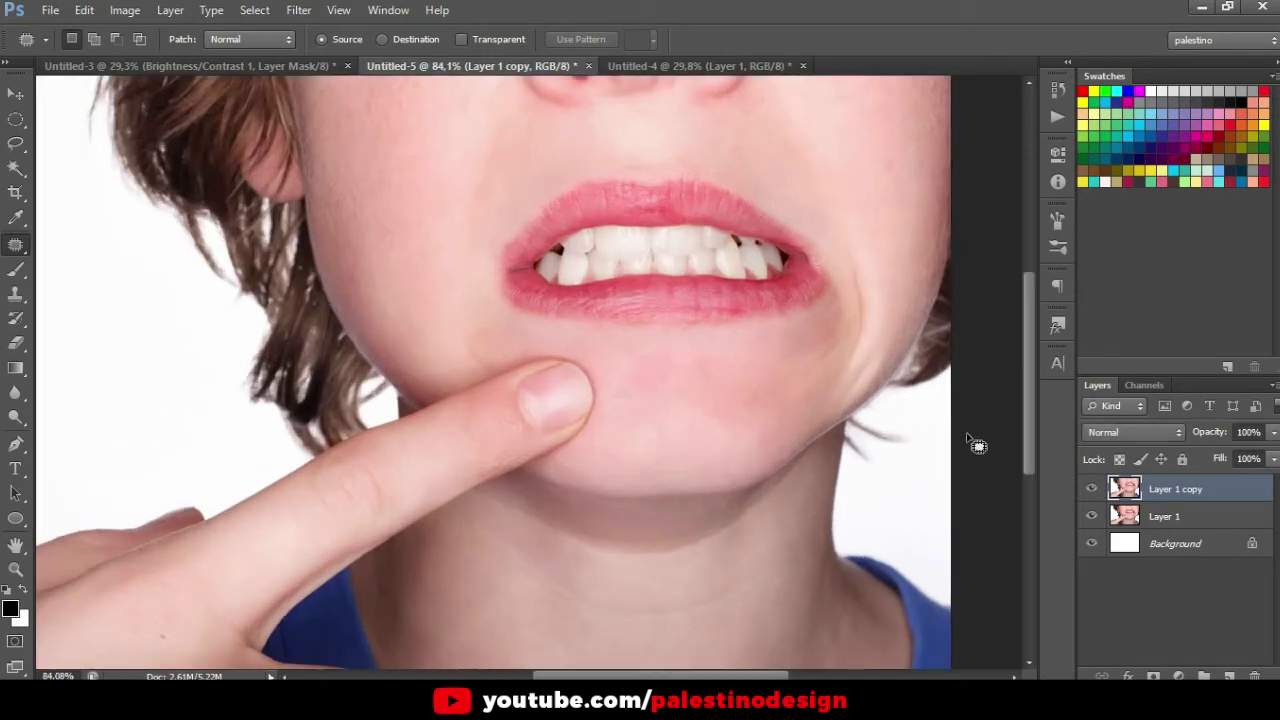
click(1091, 489)
click(1091, 489)
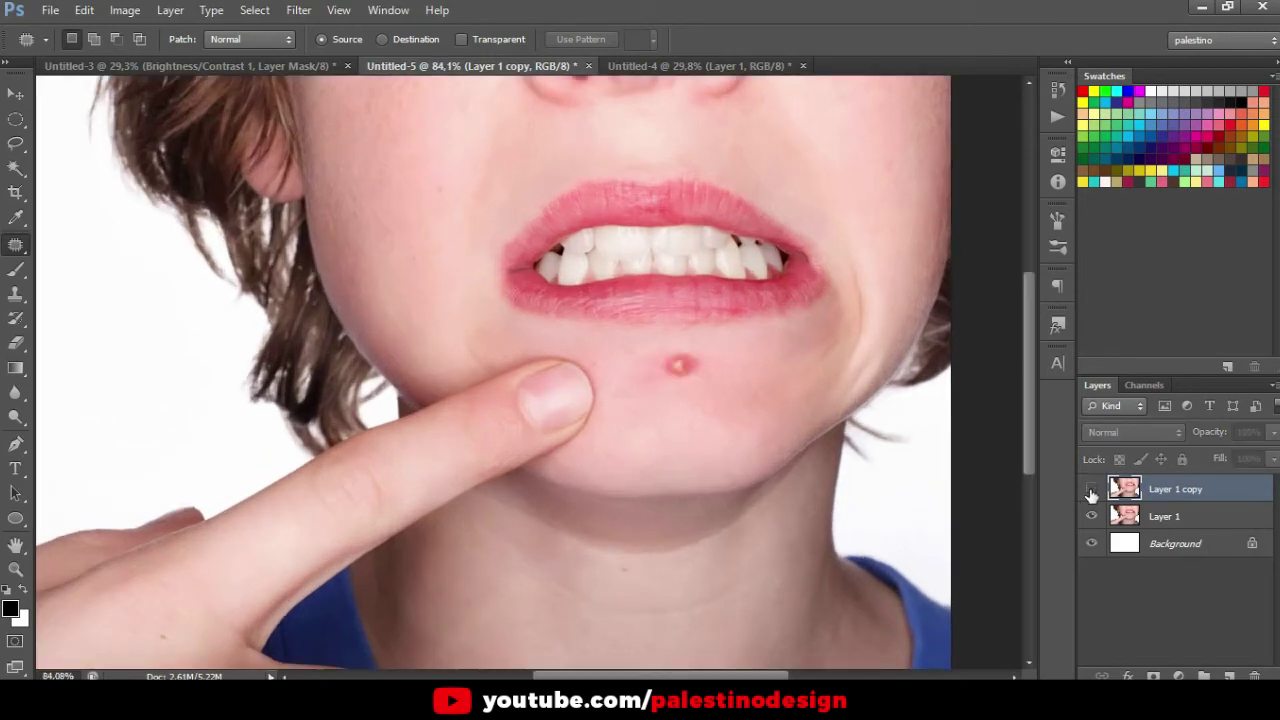
scroll(560, 155, up, 3)
click(650, 66)
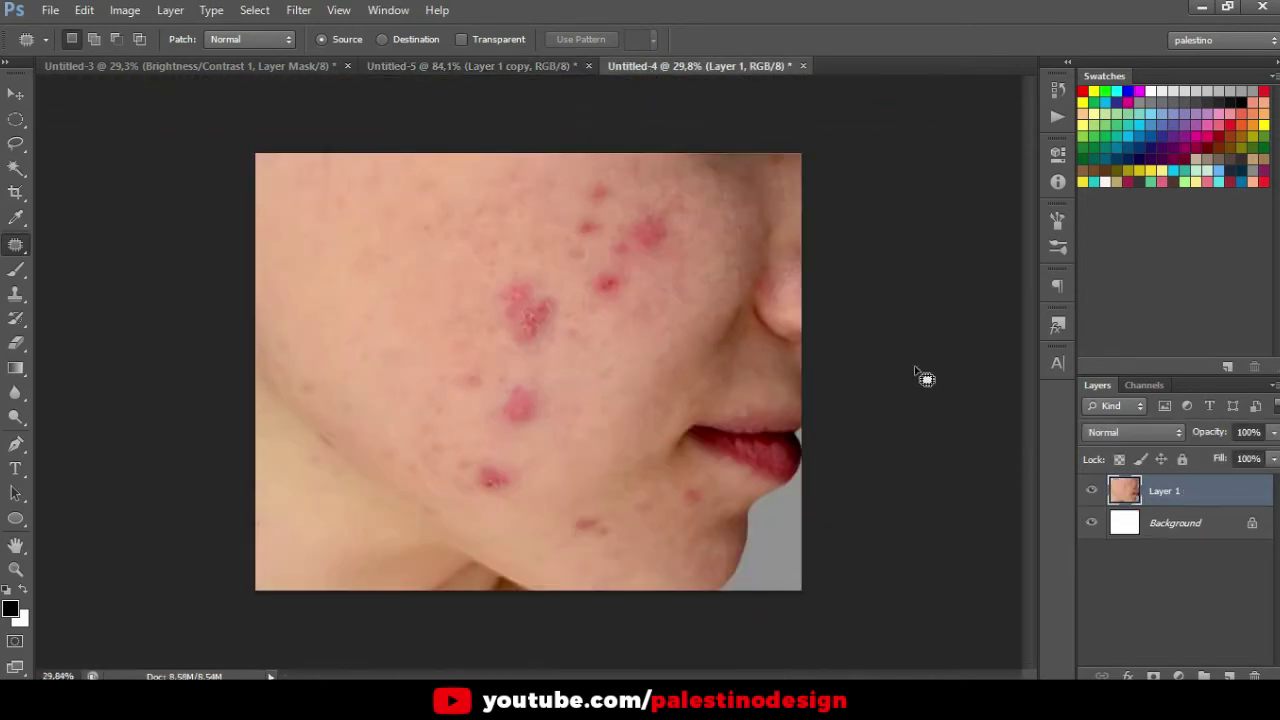
- Duplicate the cheek photo's Layer 1 as Layer 1 copy
scroll(684, 292, up, 2)
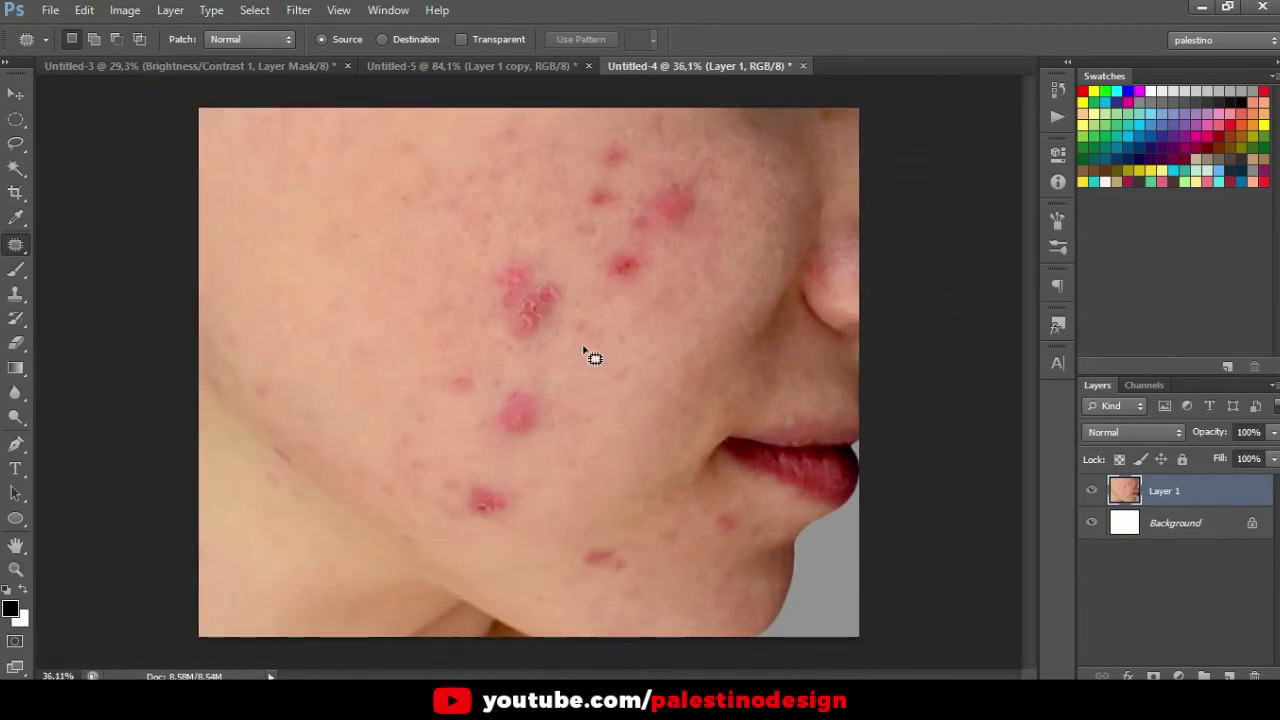
key(ctrl+j)
scroll(484, 400, up, 2)
- Patch three cheek pimples, including the large one, onto nearby clean skin
drag(528, 378, 496, 406)
mouse_move(536, 466)
mouse_down()
mouse_move(551, 420)
mouse_move(615, 427)
mouse_up()
key(ctrl+d)
drag(424, 385, 493, 373)
key(ctrl+d)
drag(486, 228, 520, 200)
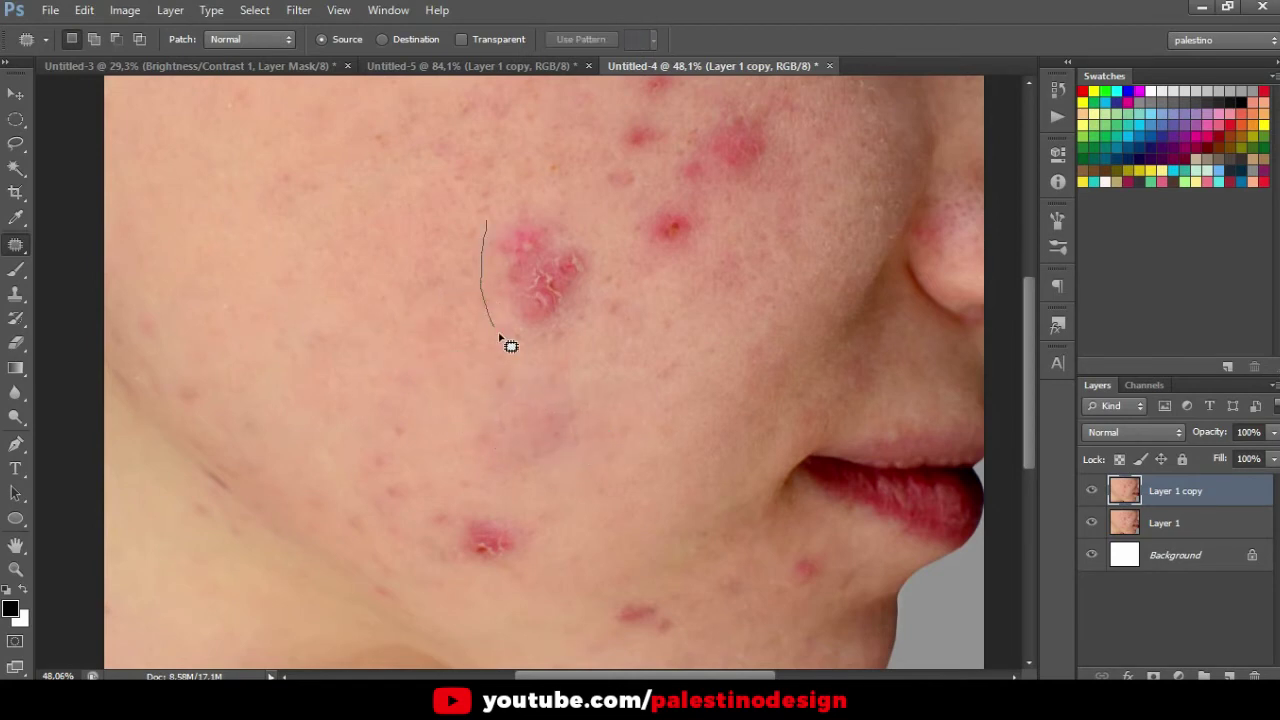
drag(550, 243, 411, 201)
key(ctrl+d)
- Patch two more cheek pimples with surrounding clean skin
scroll(707, 270, up, 1)
scroll(687, 240, up, 1)
mouse_move(673, 240)
mouse_down()
mouse_move(640, 314)
mouse_move(705, 245)
mouse_move(586, 291)
mouse_up()
key(ctrl+d)
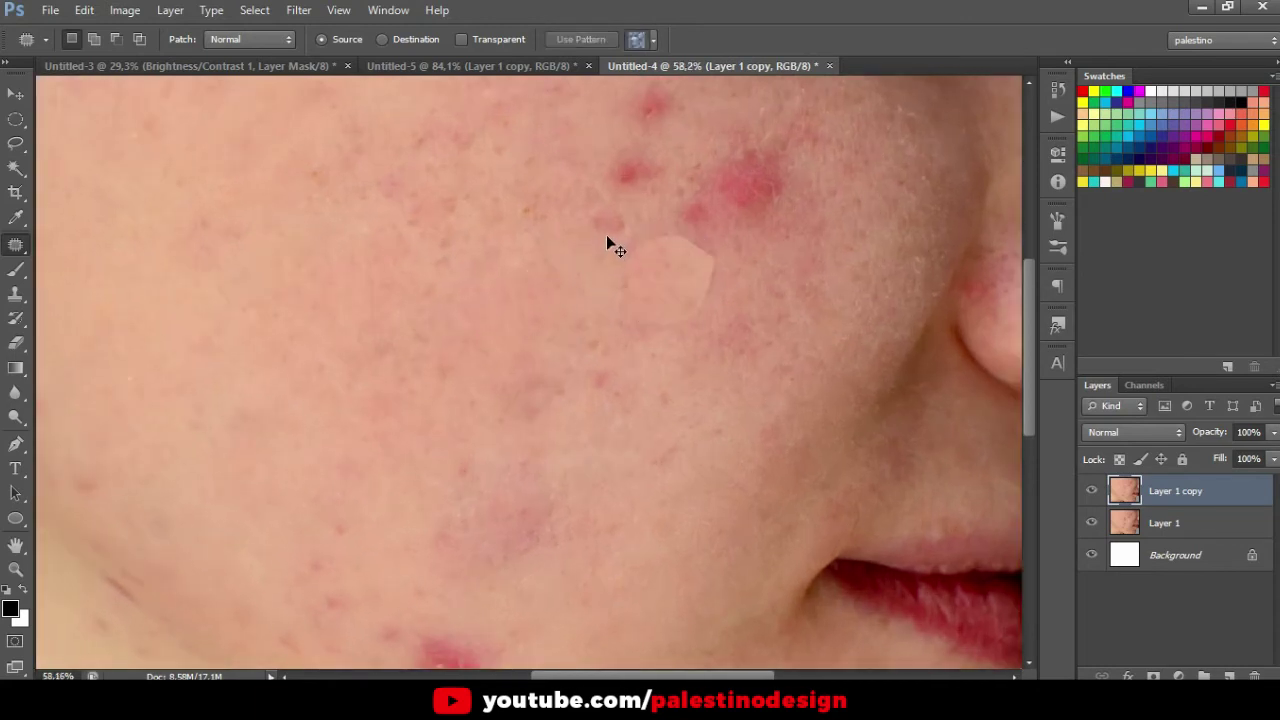
scroll(607, 244, up, 3)
mouse_move(605, 316)
mouse_down()
mouse_move(677, 289)
mouse_move(566, 283)
mouse_up()
key(ctrl+d)
- Patch the remaining upper-cheek pimples and outline one more red spot
mouse_move(608, 213)
mouse_down()
mouse_move(639, 278)
mouse_move(671, 234)
mouse_move(583, 214)
mouse_up()
key(ctrl+d)
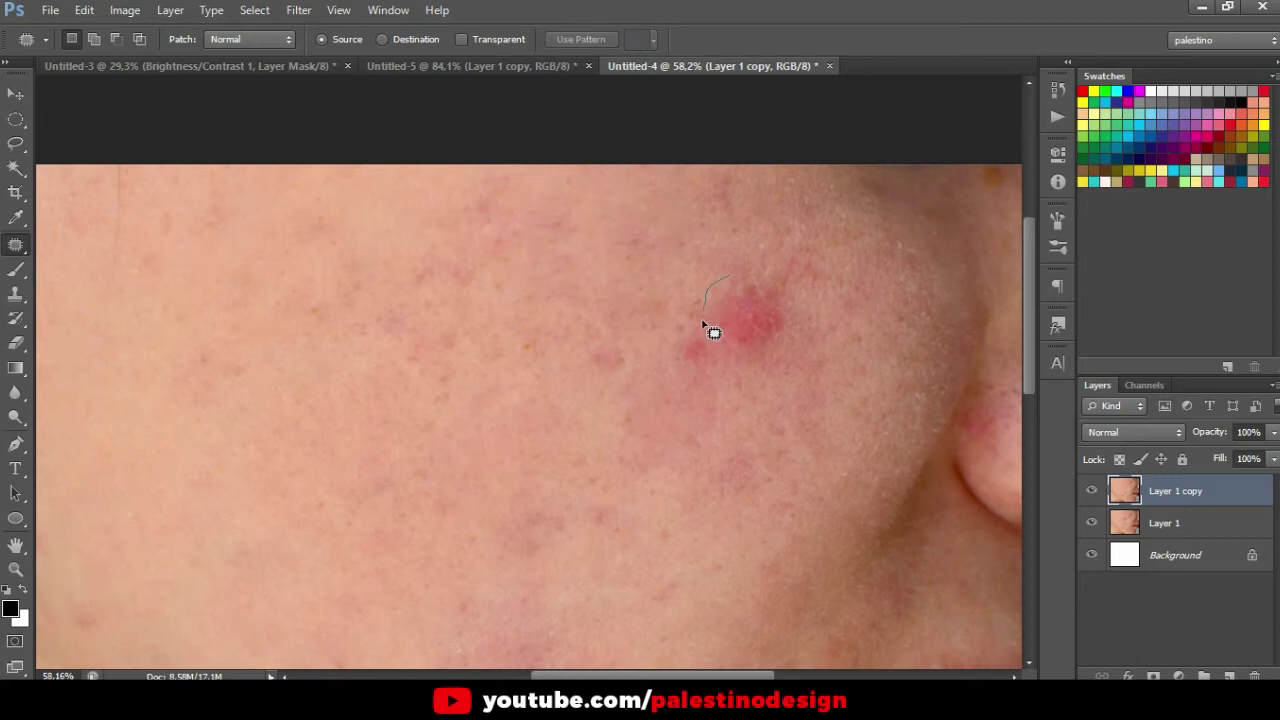
mouse_move(736, 274)
mouse_down()
mouse_move(690, 303)
mouse_move(726, 366)
mouse_move(689, 326)
mouse_move(677, 275)
mouse_up()
key(ctrl+d)
key(ctrl+d)
scroll(665, 295, down, 3)
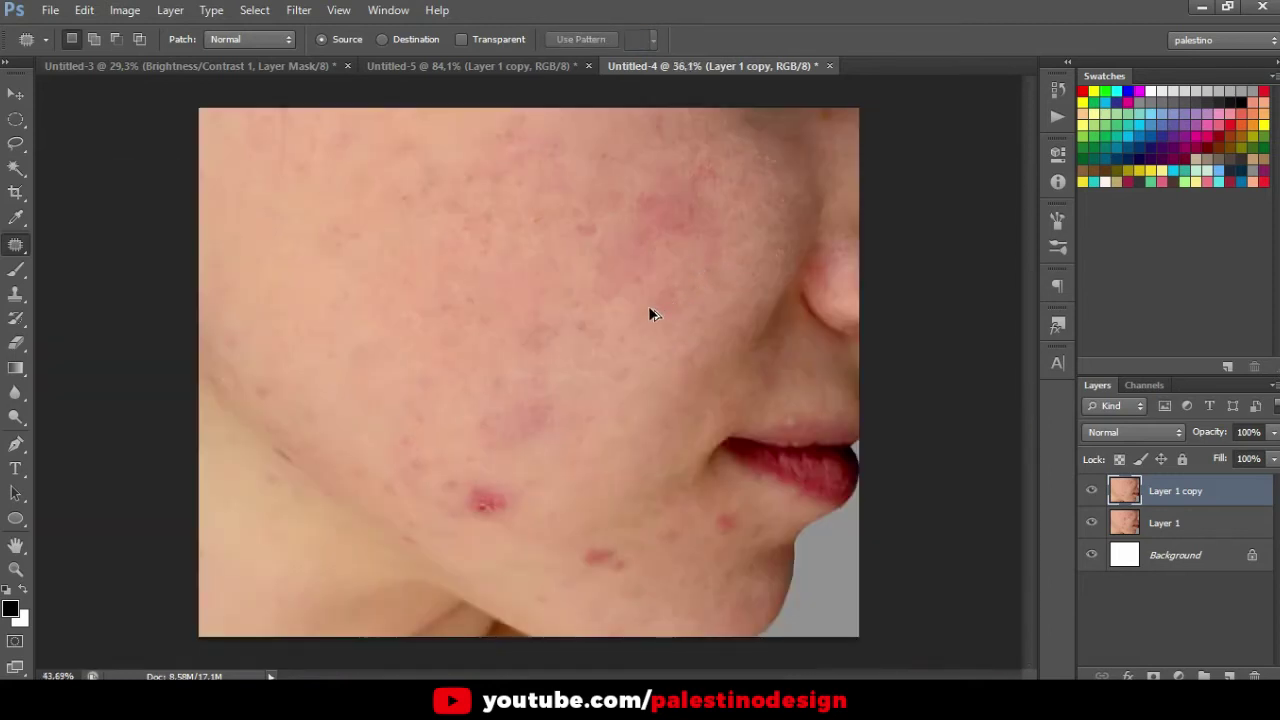
scroll(651, 311, up, 3)
mouse_move(588, 193)
mouse_down()
mouse_move(556, 245)
mouse_move(588, 193)
mouse_move(491, 206)
mouse_up()
scroll(475, 508, down, 3)
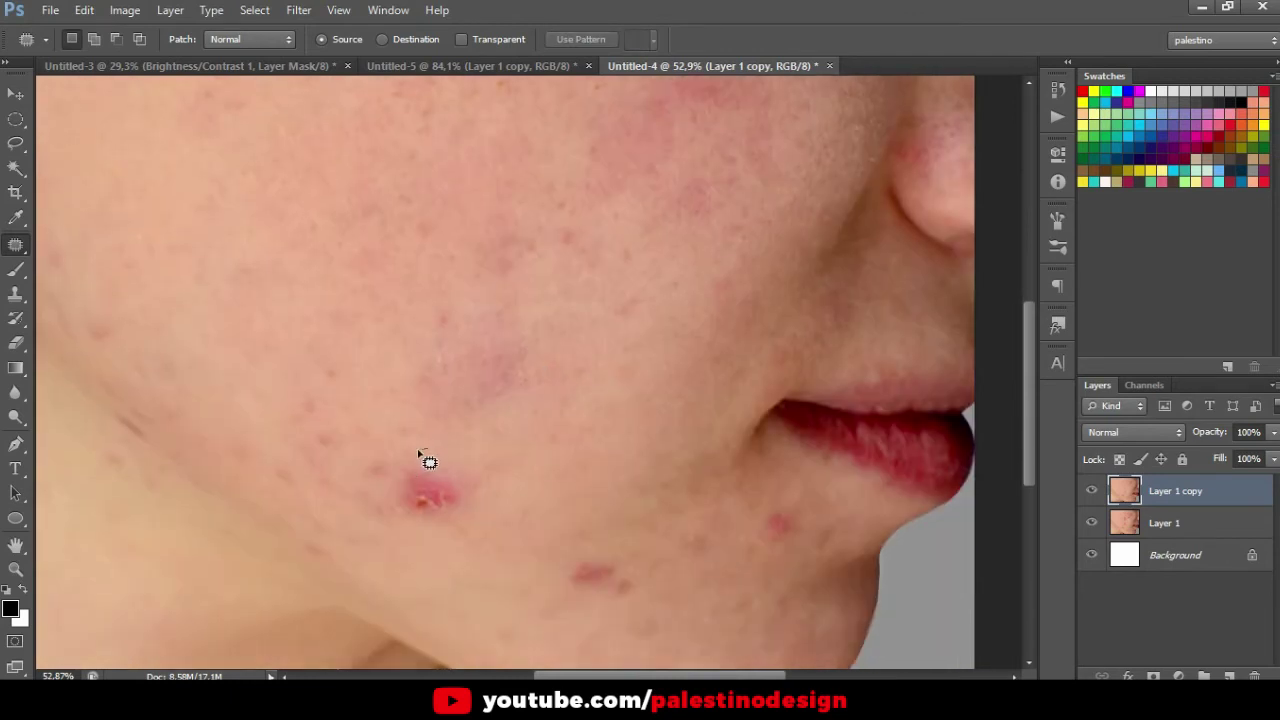
- Patch two lower-cheek blemishes with clean skin up and to the right
drag(425, 455, 538, 455)
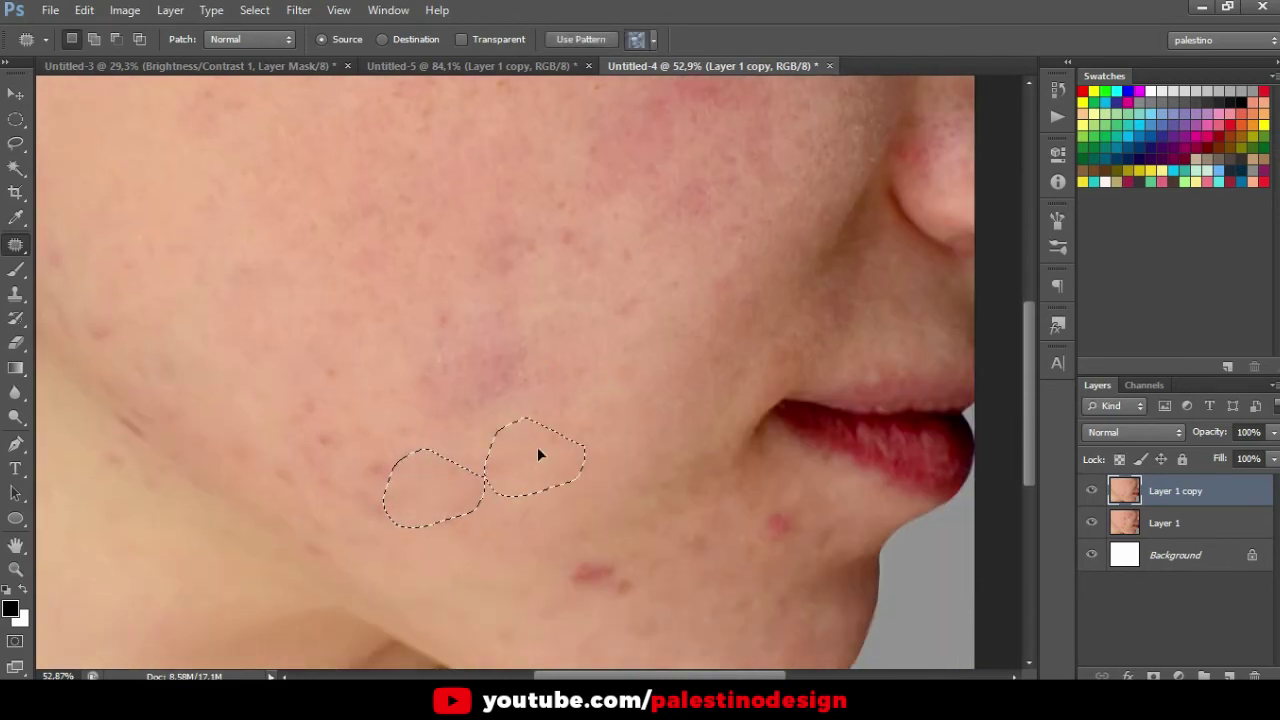
key(ctrl+d)
mouse_move(528, 322)
mouse_down()
mouse_move(516, 408)
mouse_move(586, 391)
mouse_up()
key(ctrl+d)
scroll(586, 414, down, 2)
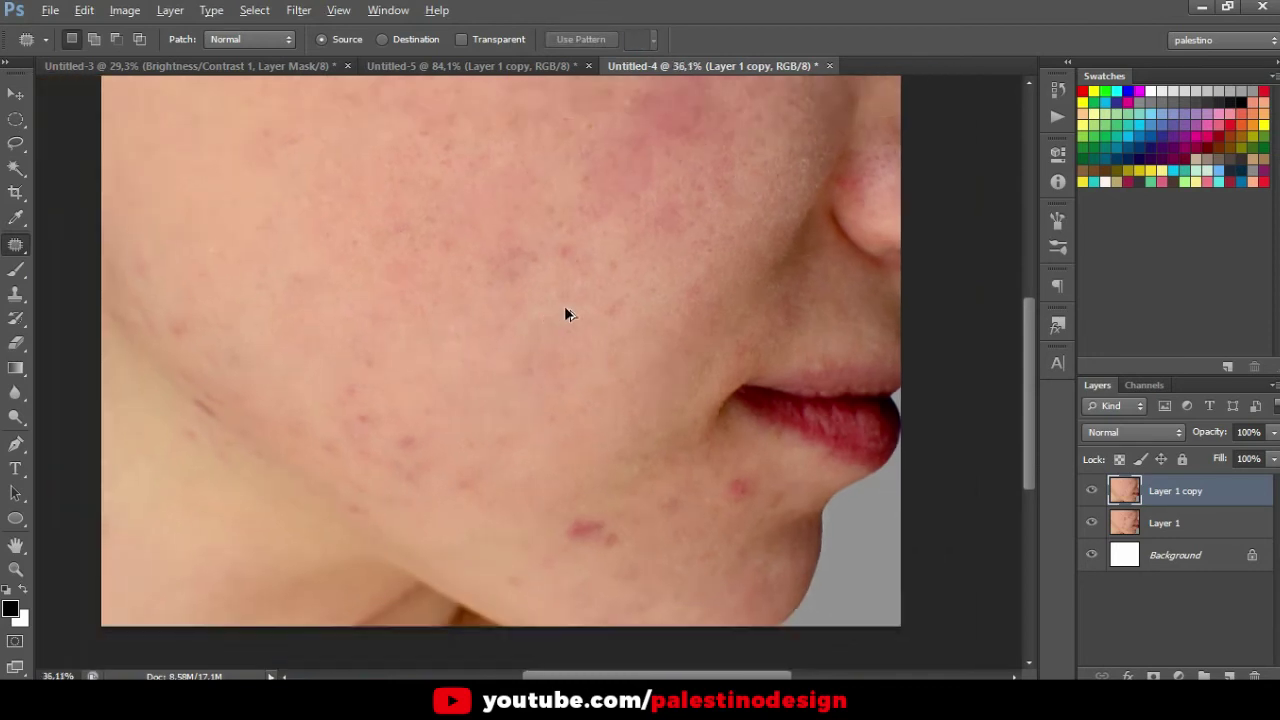
scroll(614, 575, up, 1)
scroll(634, 491, up, 2)
scroll(640, 471, up, 1)
- Patch the blemish near the jaw and two neighbouring spots with surrounding skin
drag(610, 457, 546, 502)
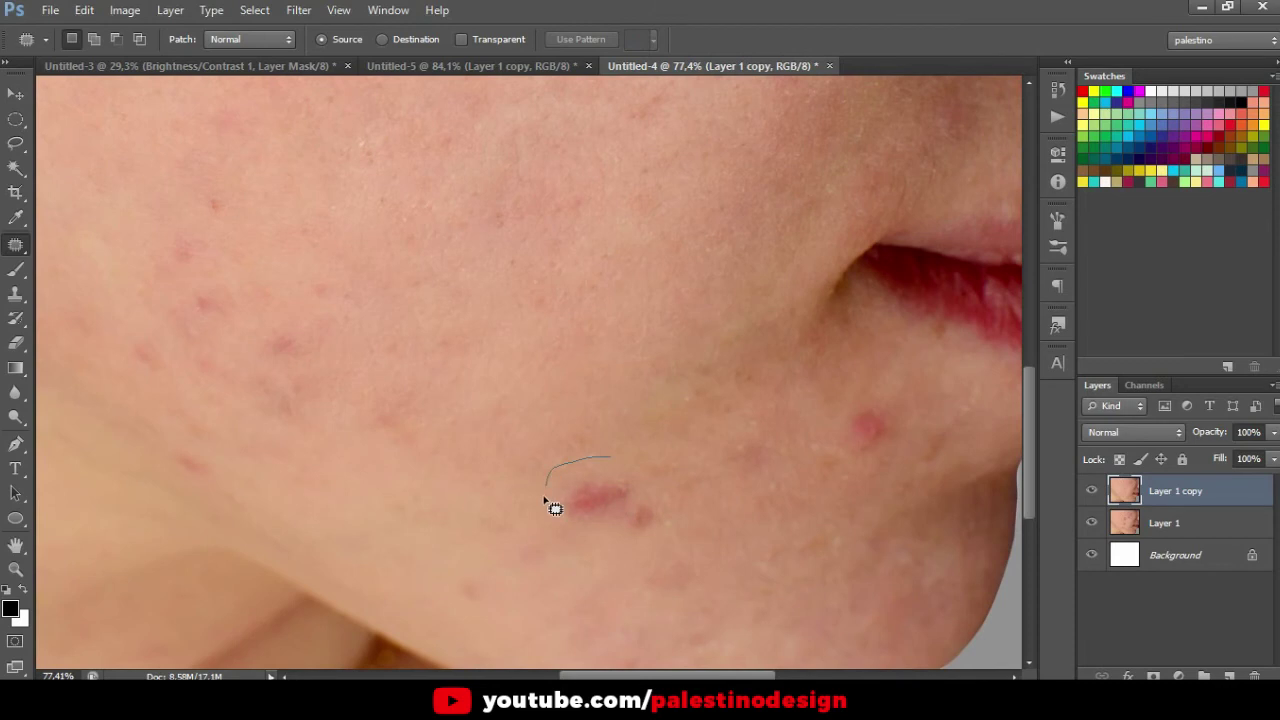
mouse_move(598, 538)
mouse_down()
mouse_move(651, 486)
mouse_move(683, 420)
mouse_up()
key(ctrl+d)
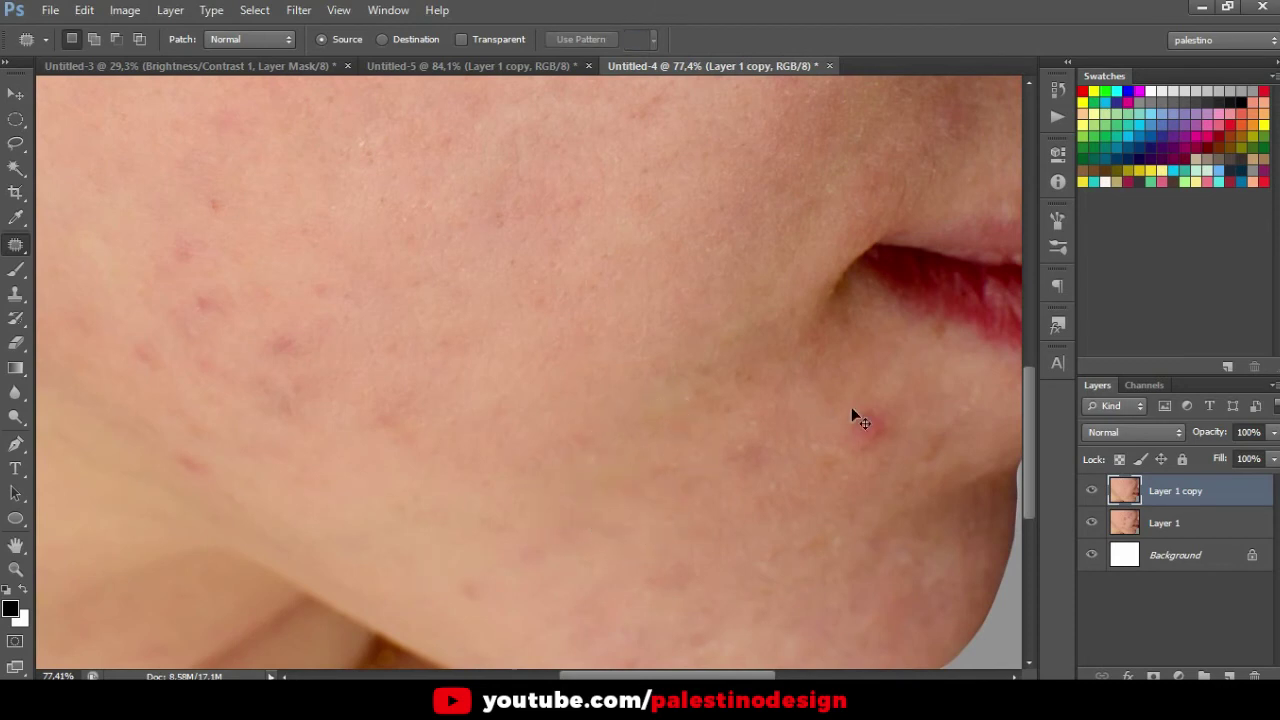
mouse_move(826, 446)
mouse_down()
mouse_move(886, 394)
mouse_move(749, 503)
mouse_up()
key(ctrl+d)
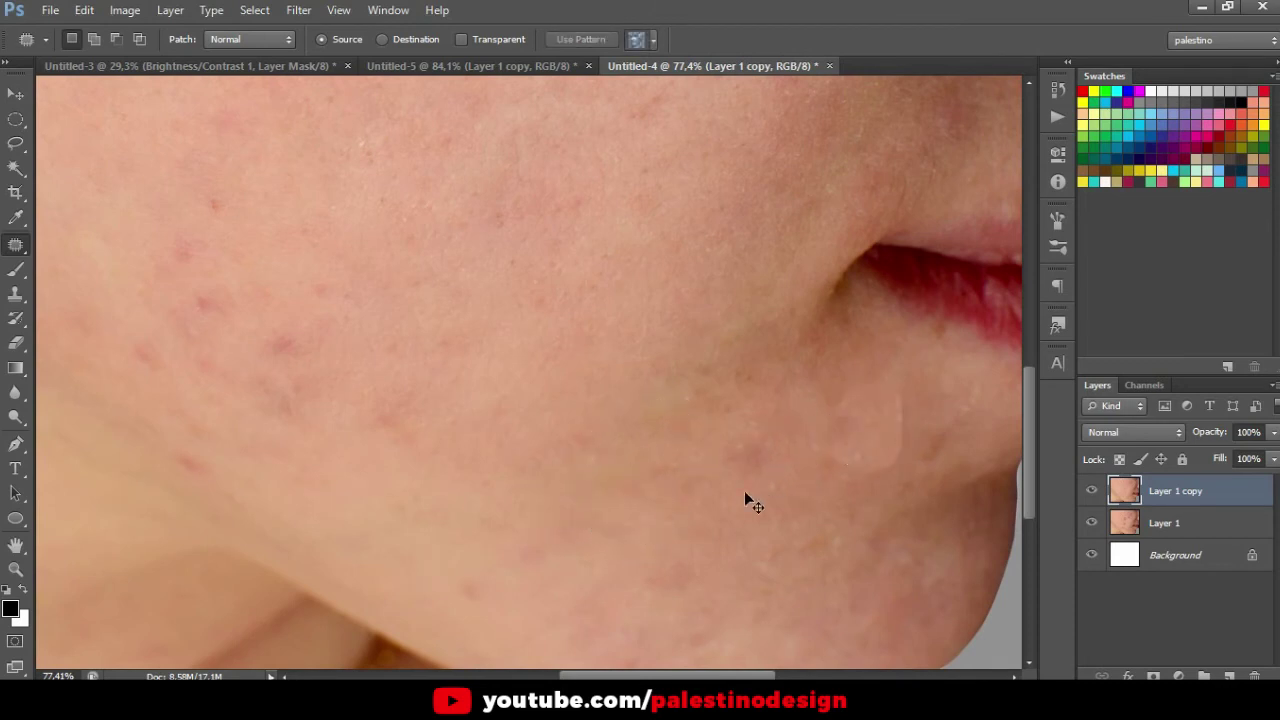
scroll(500, 515, down, 2)
scroll(500, 515, down, 1)
mouse_move(440, 436)
mouse_down()
mouse_move(500, 446)
mouse_move(474, 438)
mouse_up()
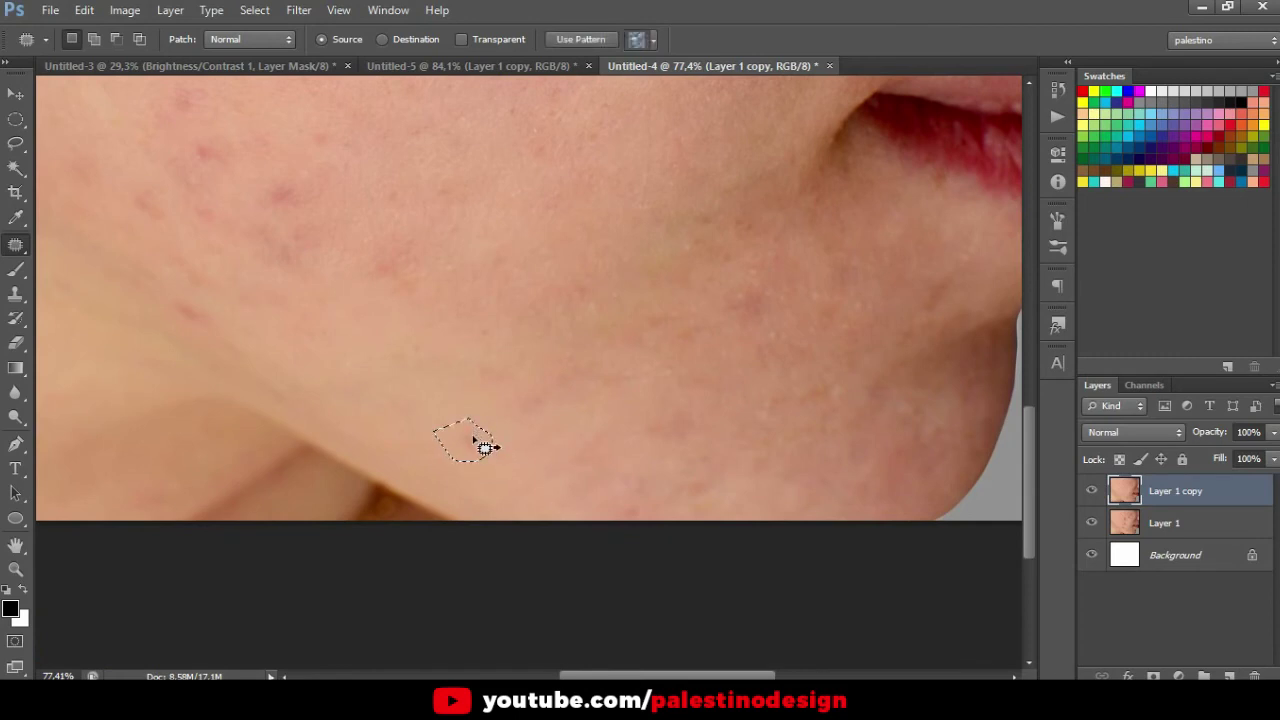
key(ctrl+d)
- Bring the lower jaw into view and patch two more blemishes there
drag(360, 306, 718, 425)
drag(582, 418, 533, 400)
drag(578, 453, 614, 447)
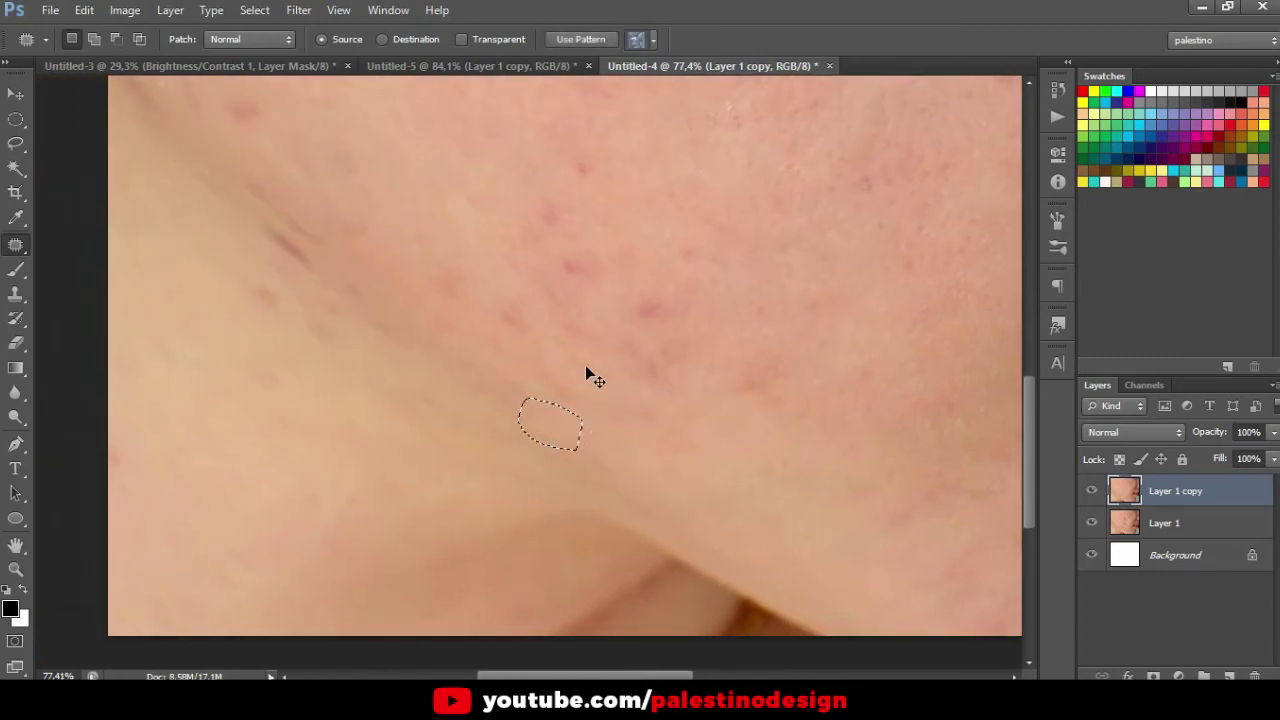
key(ctrl+d)
mouse_move(629, 306)
mouse_down()
mouse_move(657, 280)
mouse_move(632, 300)
mouse_up()
drag(660, 315, 690, 250)
key(ctrl+d)
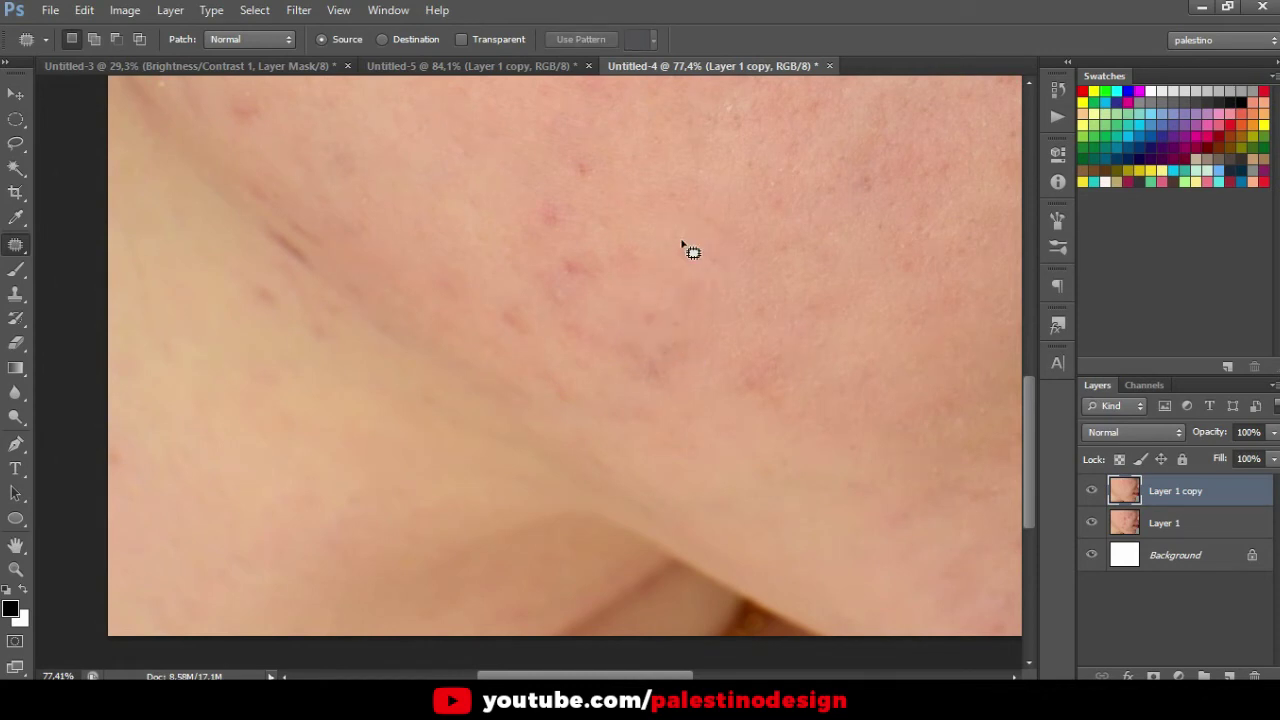
- Patch two red cheek spots using nearby clean skin from above
scroll(630, 290, up, 2)
scroll(600, 395, up, 1)
drag(625, 447, 705, 398)
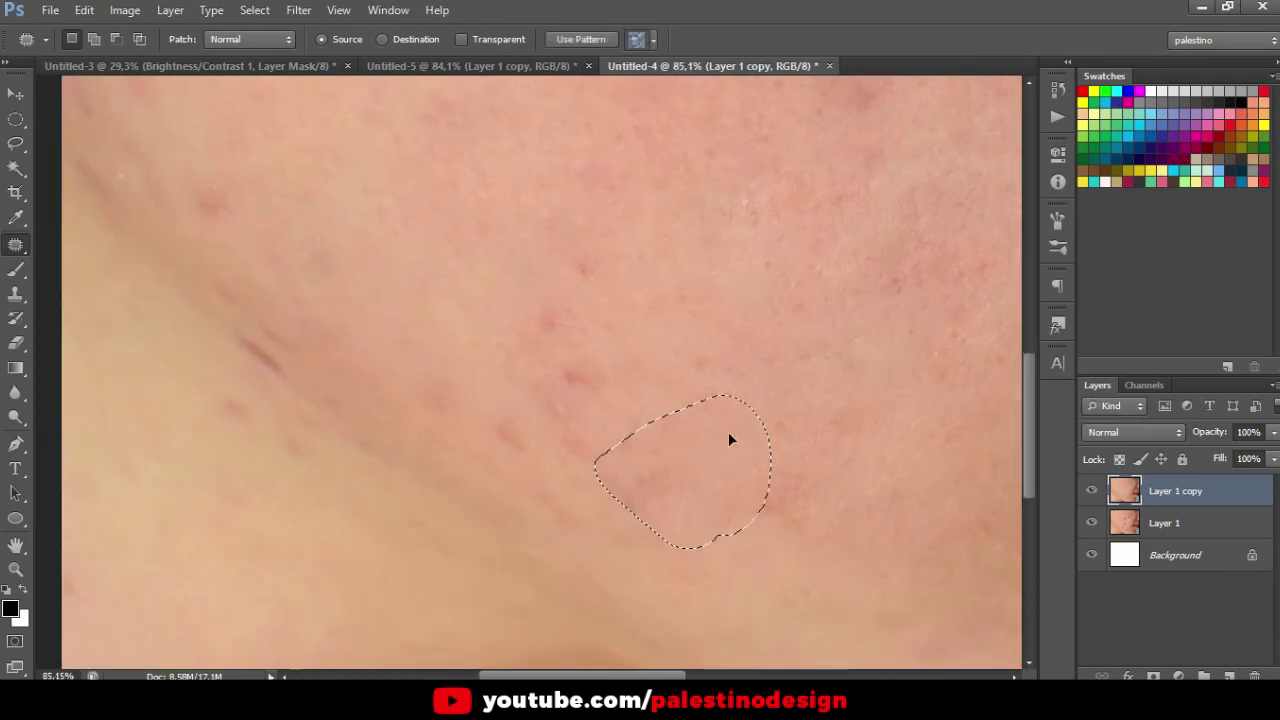
drag(730, 440, 864, 384)
key(ctrl+d)
mouse_move(672, 372)
mouse_down()
mouse_move(720, 349)
mouse_move(674, 302)
mouse_up()
key(ctrl+d)
- Patch two spots on the left side of the lower cheek from up-left
scroll(215, 376, up, 1)
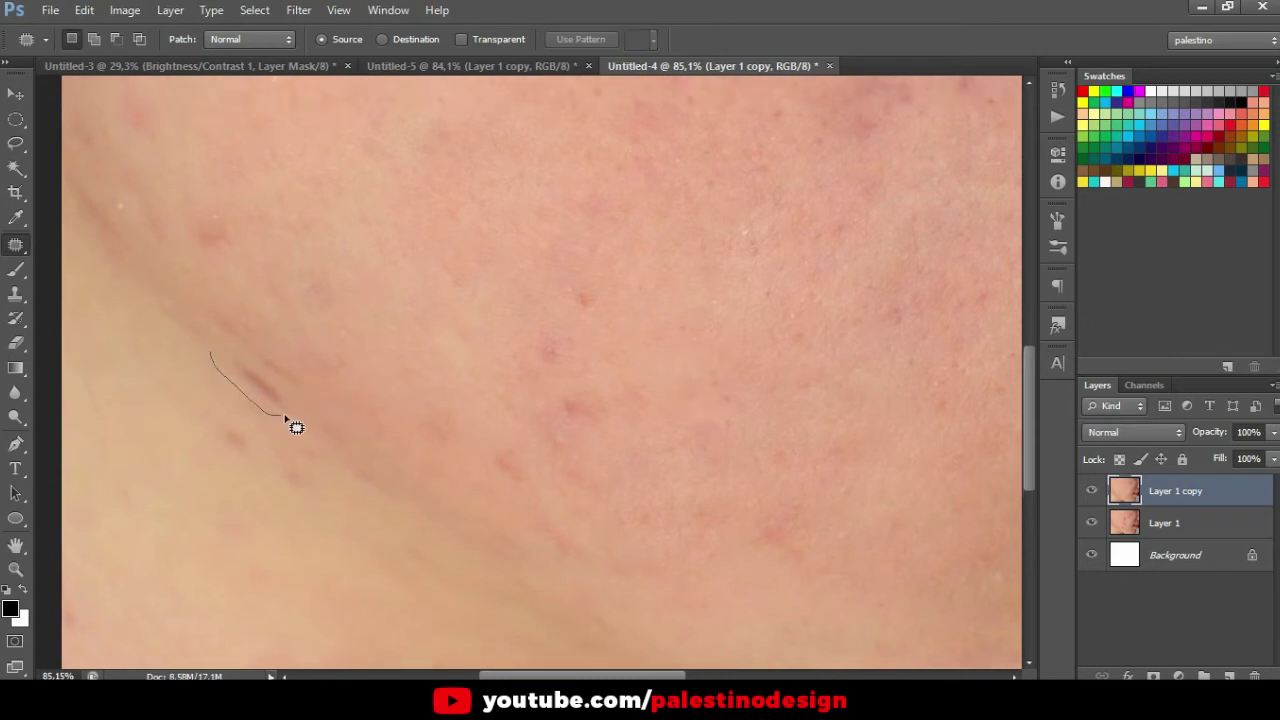
mouse_move(270, 370)
mouse_down()
mouse_move(251, 371)
mouse_move(159, 277)
mouse_up()
key(ctrl+d)
mouse_move(313, 362)
mouse_down()
mouse_move(229, 323)
mouse_move(217, 363)
mouse_up()
key(ctrl+d)
- Patch the last two spots lower on the cheek with nearby skin
mouse_move(207, 413)
mouse_down()
mouse_move(258, 421)
mouse_move(207, 414)
mouse_up()
drag(232, 445, 178, 374)
key(ctrl+d)
mouse_move(264, 463)
mouse_down()
mouse_move(297, 509)
mouse_move(300, 428)
mouse_move(200, 371)
mouse_up()
key(ctrl+d)
scroll(640, 509, down, 3)
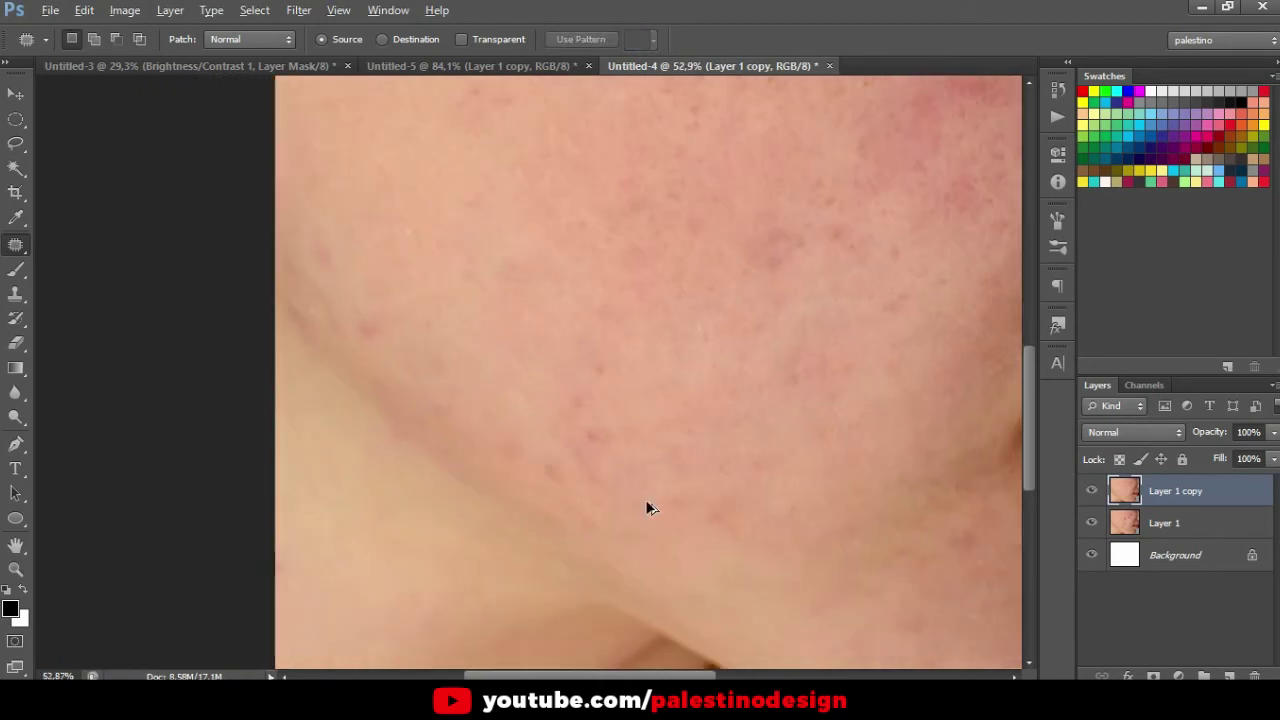
- Patch the spots near the jawline and the cheek's left edge with skin from above
scroll(290, 344, up, 2)
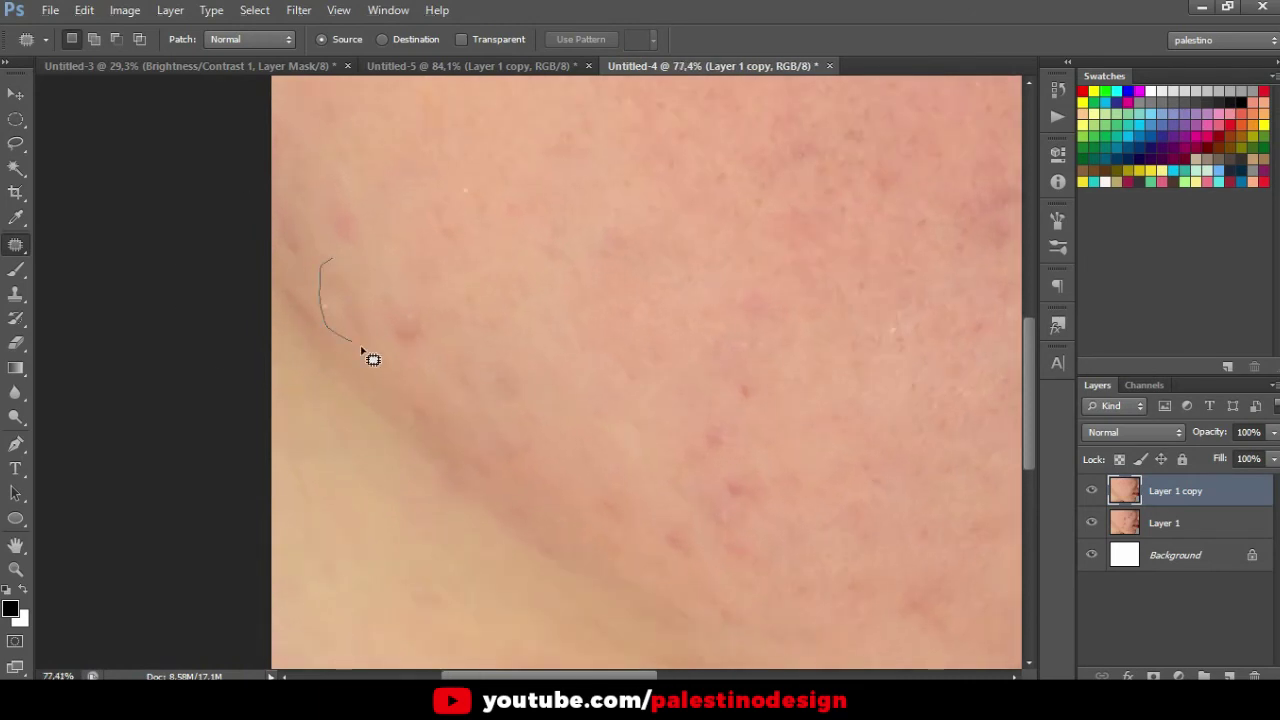
mouse_move(330, 277)
mouse_down()
mouse_move(349, 284)
mouse_move(316, 355)
mouse_up()
mouse_move(378, 320)
mouse_down()
mouse_move(400, 298)
mouse_move(410, 244)
mouse_up()
click(337, 213)
mouse_move(339, 268)
mouse_down()
mouse_move(342, 185)
mouse_move(284, 251)
mouse_move(308, 148)
mouse_up()
click(405, 228)
- Patch two mid-cheek spots with clean skin from above
mouse_move(457, 357)
mouse_down()
mouse_move(551, 403)
mouse_move(487, 319)
mouse_up()
key(ctrl+d)
scroll(554, 464, down, 3)
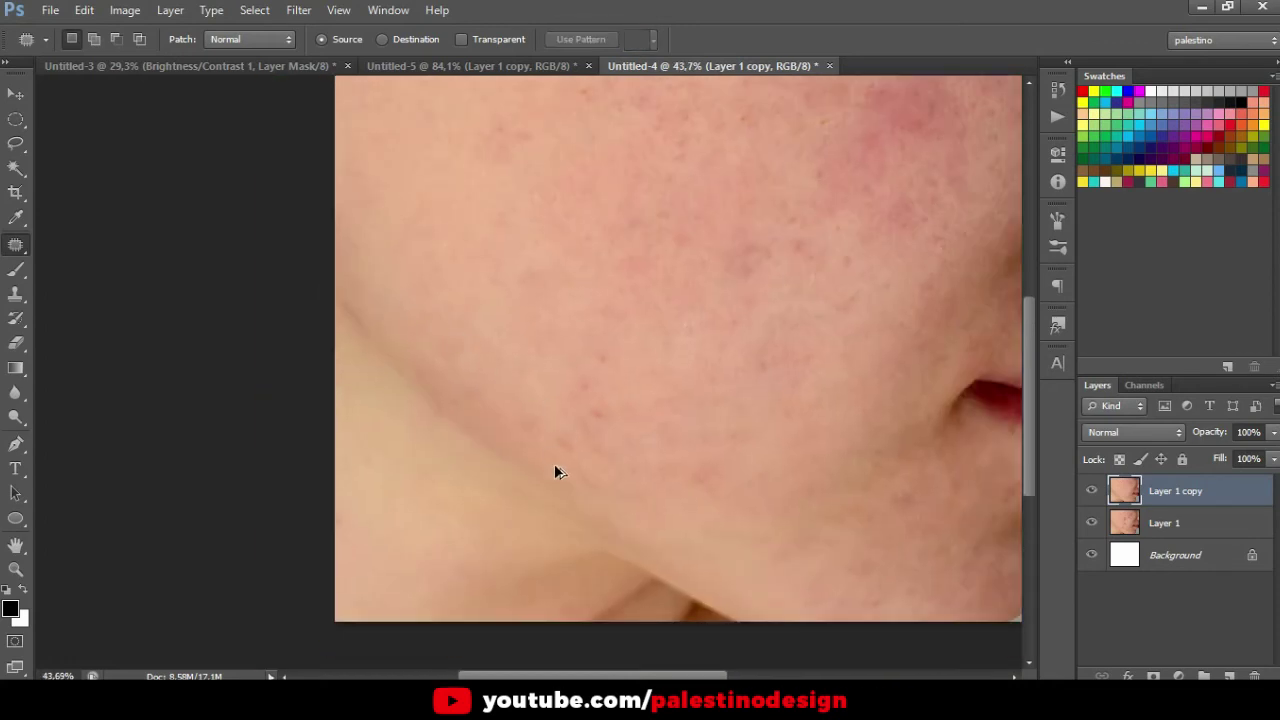
scroll(554, 464, up, 2)
mouse_move(532, 405)
mouse_down()
mouse_move(568, 448)
mouse_move(571, 411)
mouse_move(560, 430)
mouse_up()
mouse_move(560, 425)
mouse_down()
mouse_move(557, 363)
mouse_move(484, 402)
mouse_move(531, 383)
mouse_move(522, 372)
mouse_move(686, 367)
mouse_up()
key(ctrl+d)
- Patch a cheek spot and an upper-cheek spot with clean skin
key(ctrl+d)
key(ctrl+d)
drag(605, 297, 597, 329)
key(ctrl+d)
drag(567, 266, 650, 326)
drag(604, 259, 566, 220)
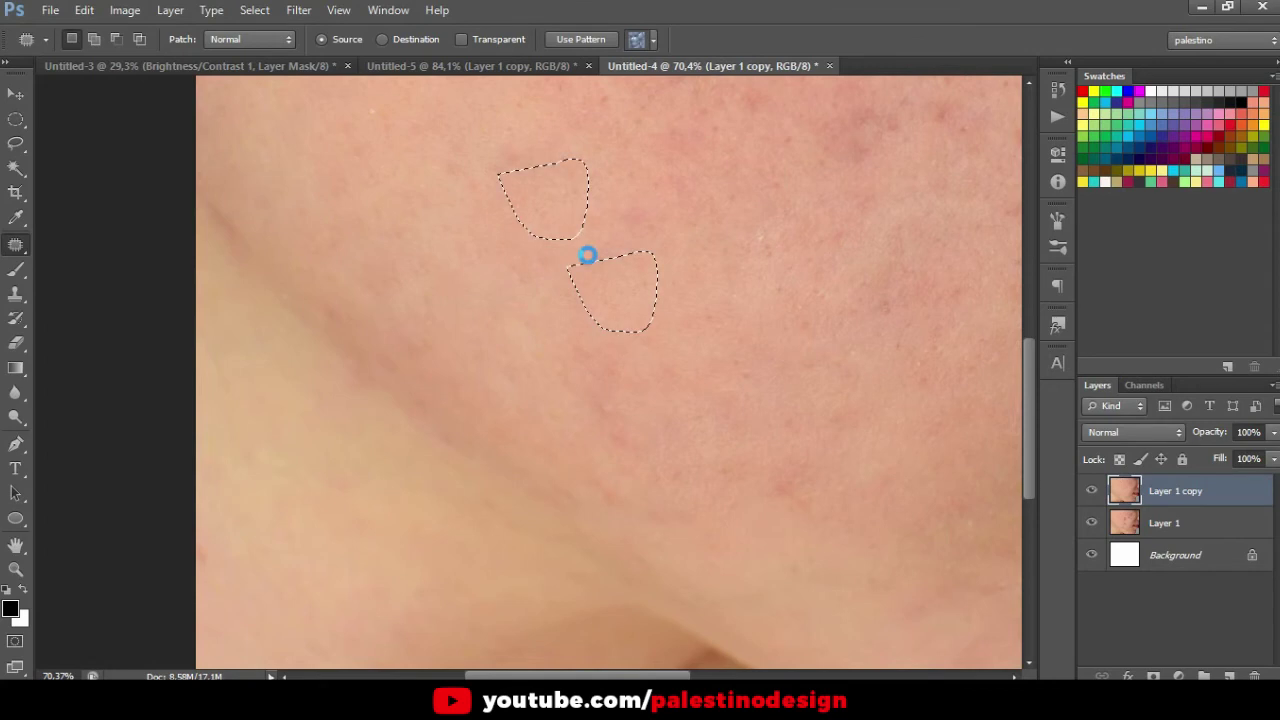
key(ctrl+d)
- Patch one more cheek spot with skin from above, then zoom out
scroll(577, 423, down, 3)
scroll(577, 423, down, 3)
scroll(551, 329, up, 3)
mouse_move(547, 298)
mouse_down()
mouse_move(509, 346)
mouse_move(571, 320)
mouse_move(551, 229)
mouse_up()
key(ctrl+d)
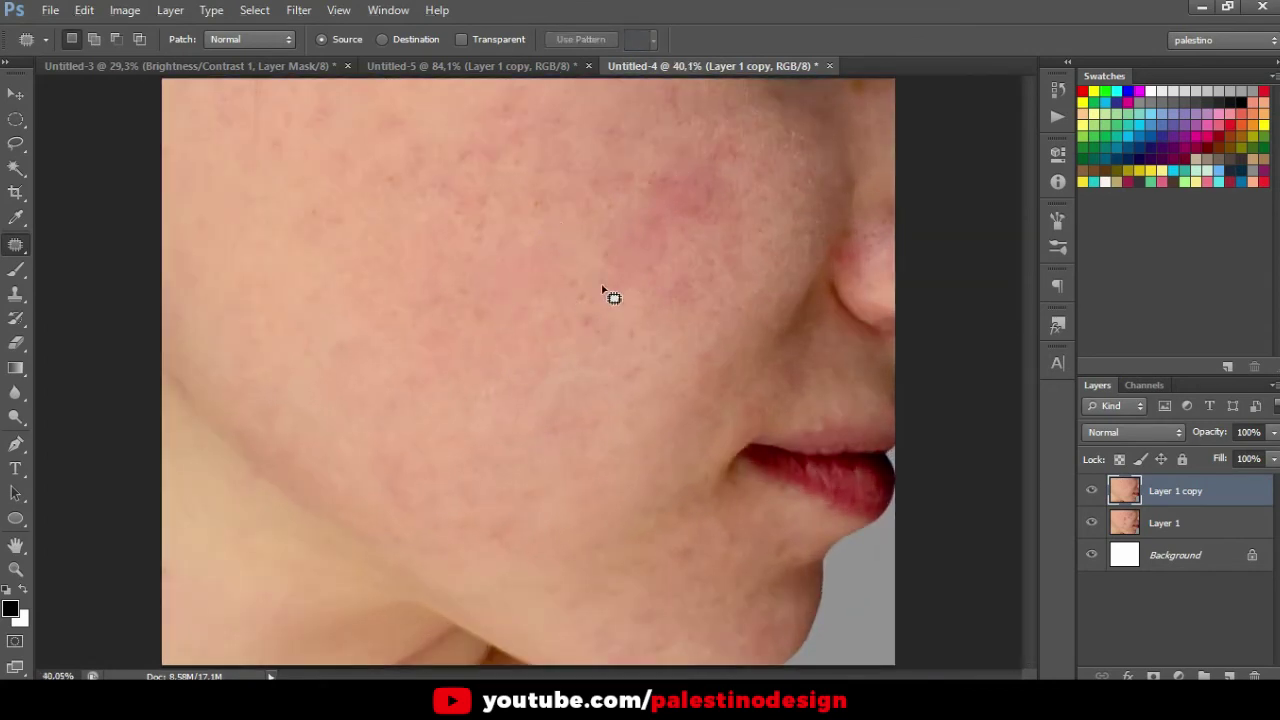
scroll(600, 296, down, 2)
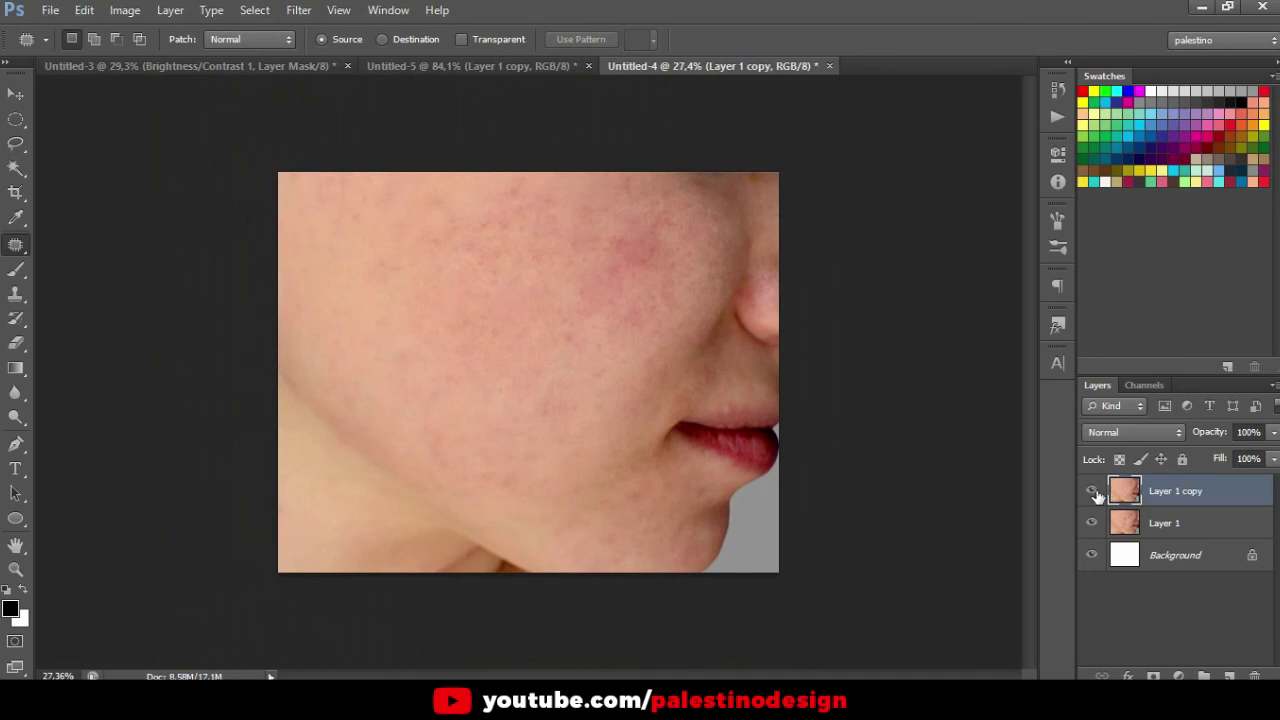
scroll(600, 375, up, 1)
scroll(534, 371, up, 1)
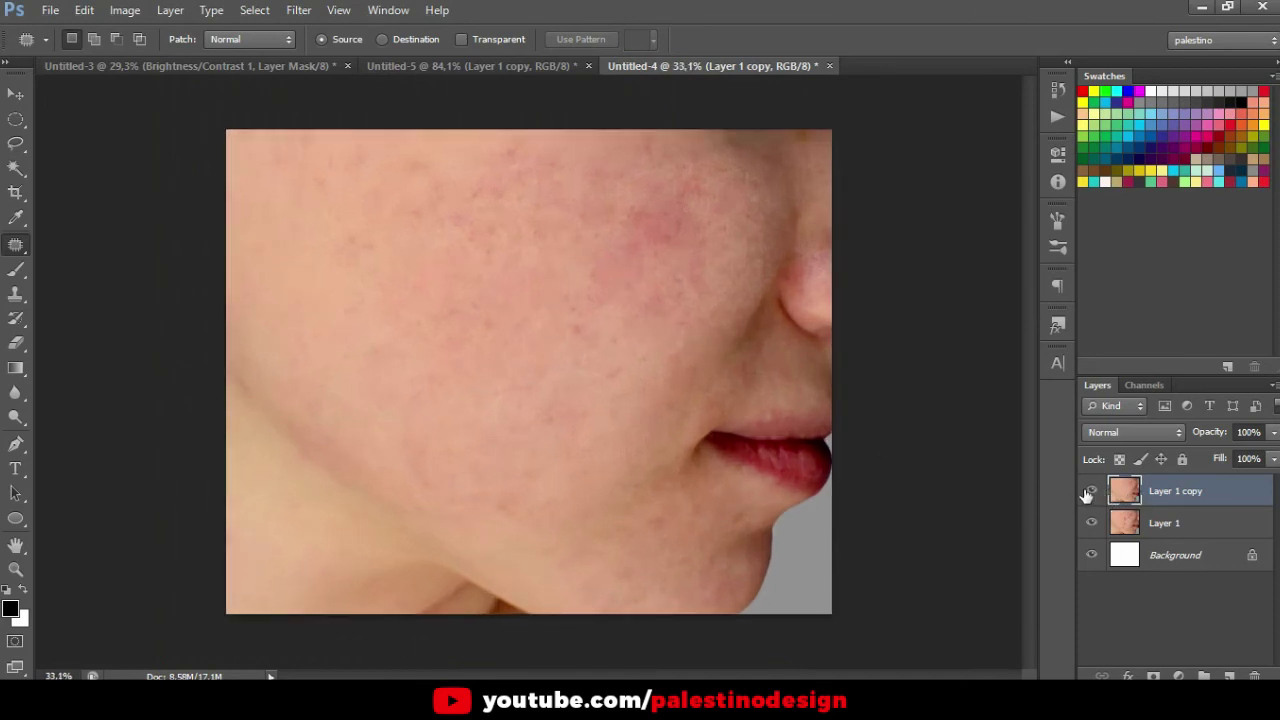
click(1090, 492)
click(1090, 492)
click(1090, 492)
click(1090, 492)
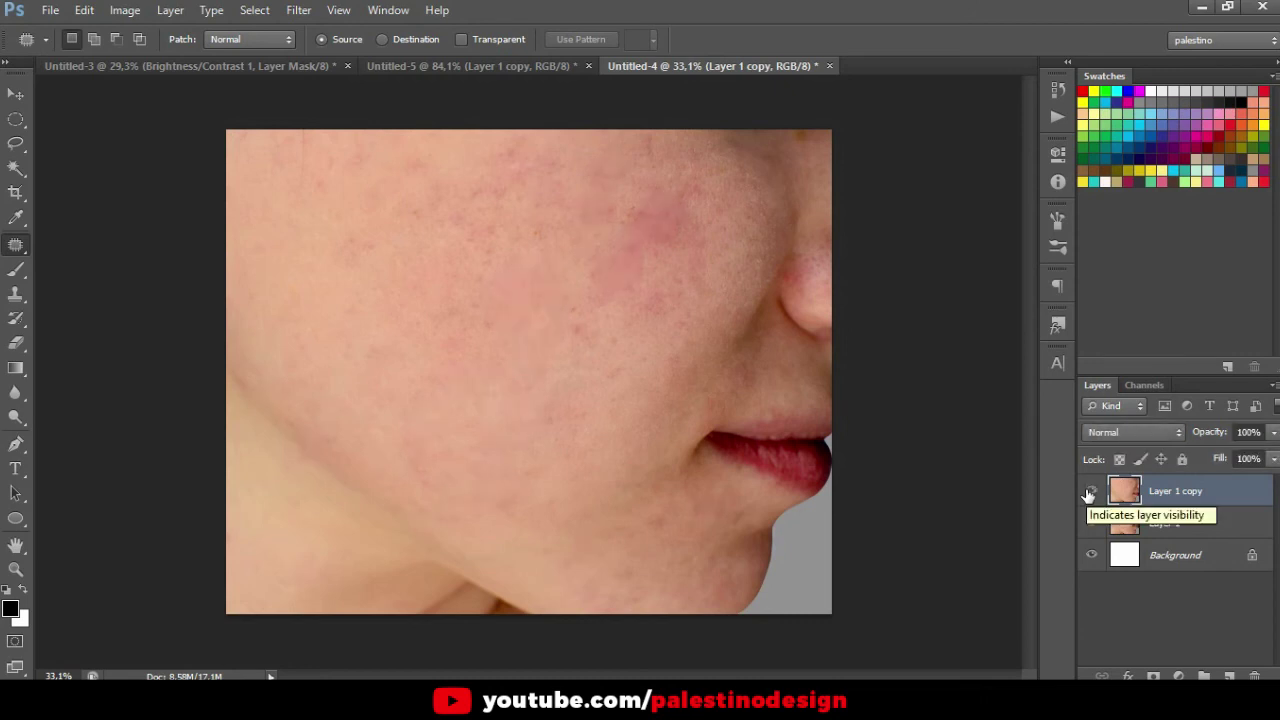
click(1090, 492)
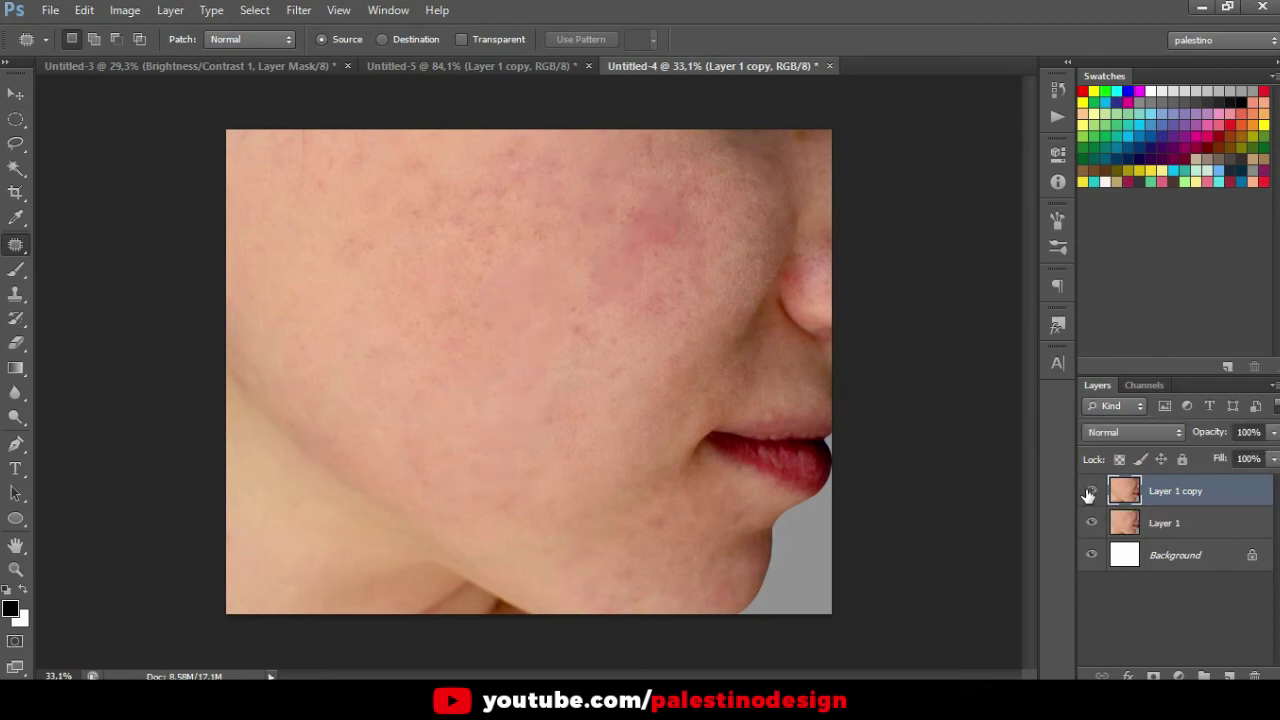
scroll(692, 168, up, 3)
- Patch two red spots on the upper cheek below the eye
scroll(692, 168, up, 2)
mouse_move(751, 160)
mouse_down()
mouse_move(634, 180)
mouse_move(788, 190)
mouse_move(770, 225)
mouse_move(706, 277)
mouse_move(717, 314)
mouse_up()
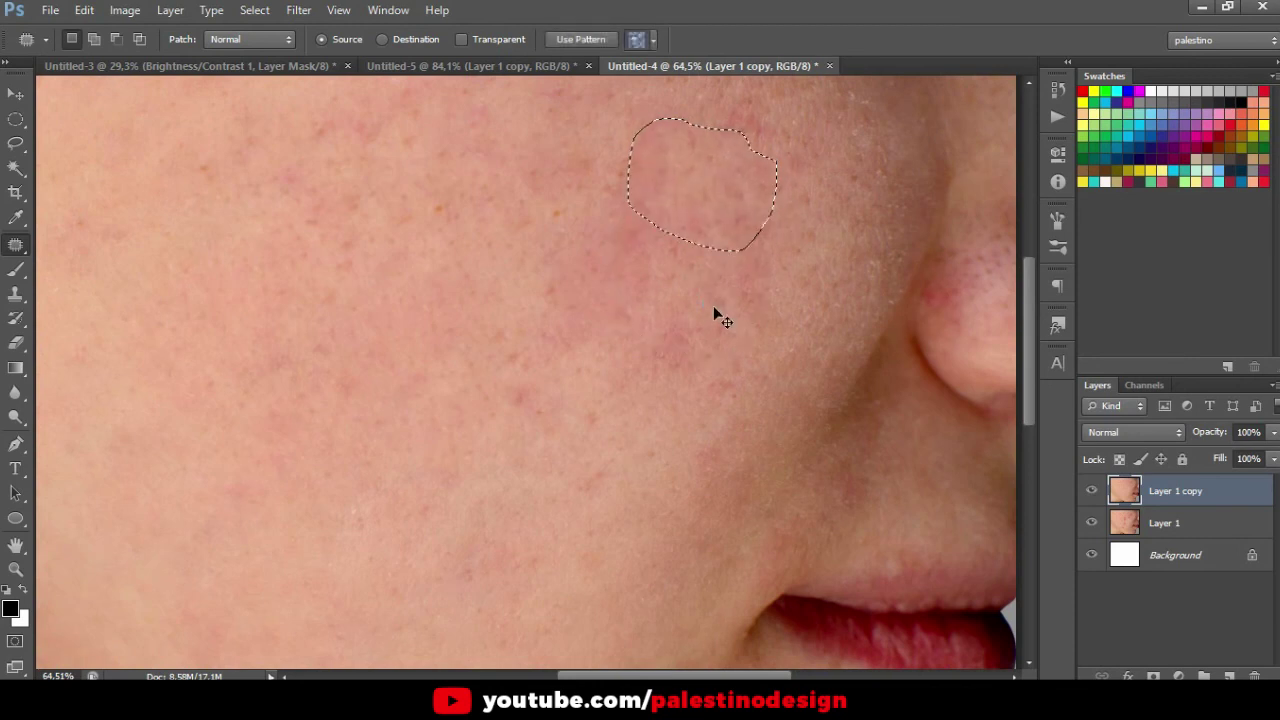
key(ctrl+d)
scroll(683, 330, down, 1)
scroll(683, 330, down, 1)
mouse_move(751, 200)
mouse_down()
mouse_move(677, 306)
mouse_move(766, 249)
mouse_move(798, 256)
mouse_up()
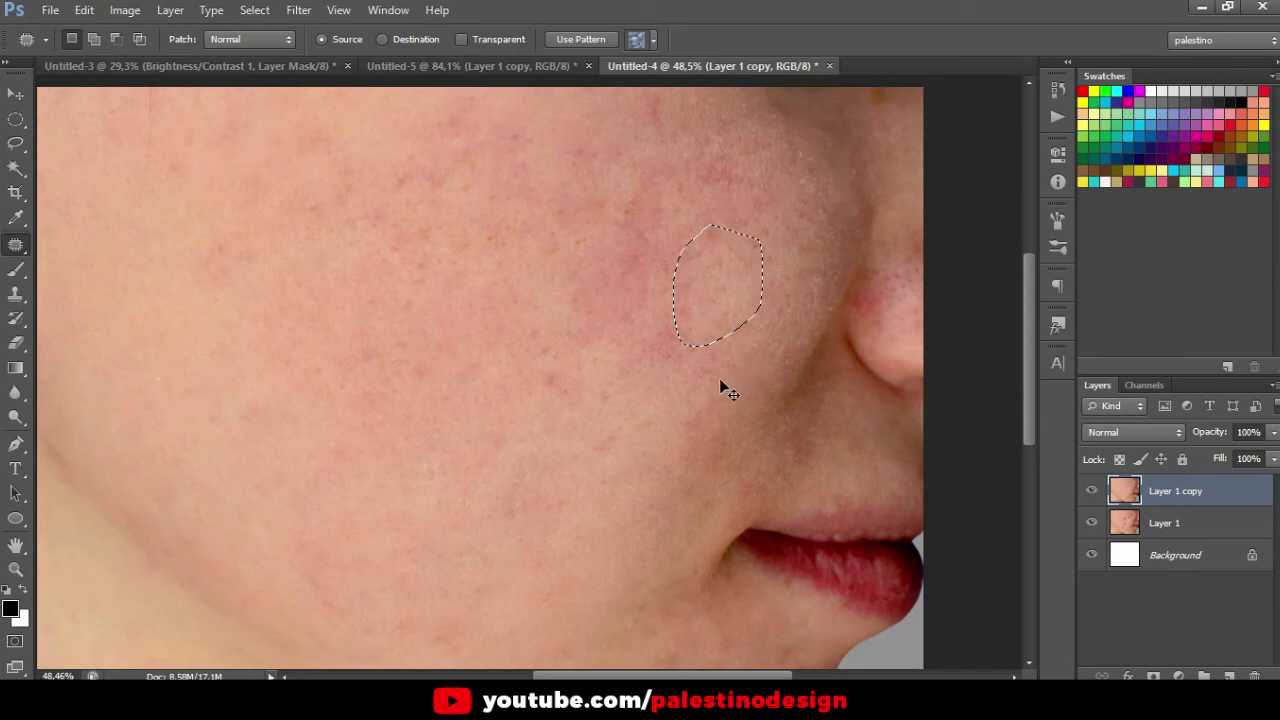
scroll(717, 348, down, 3)
key(ctrl+d)
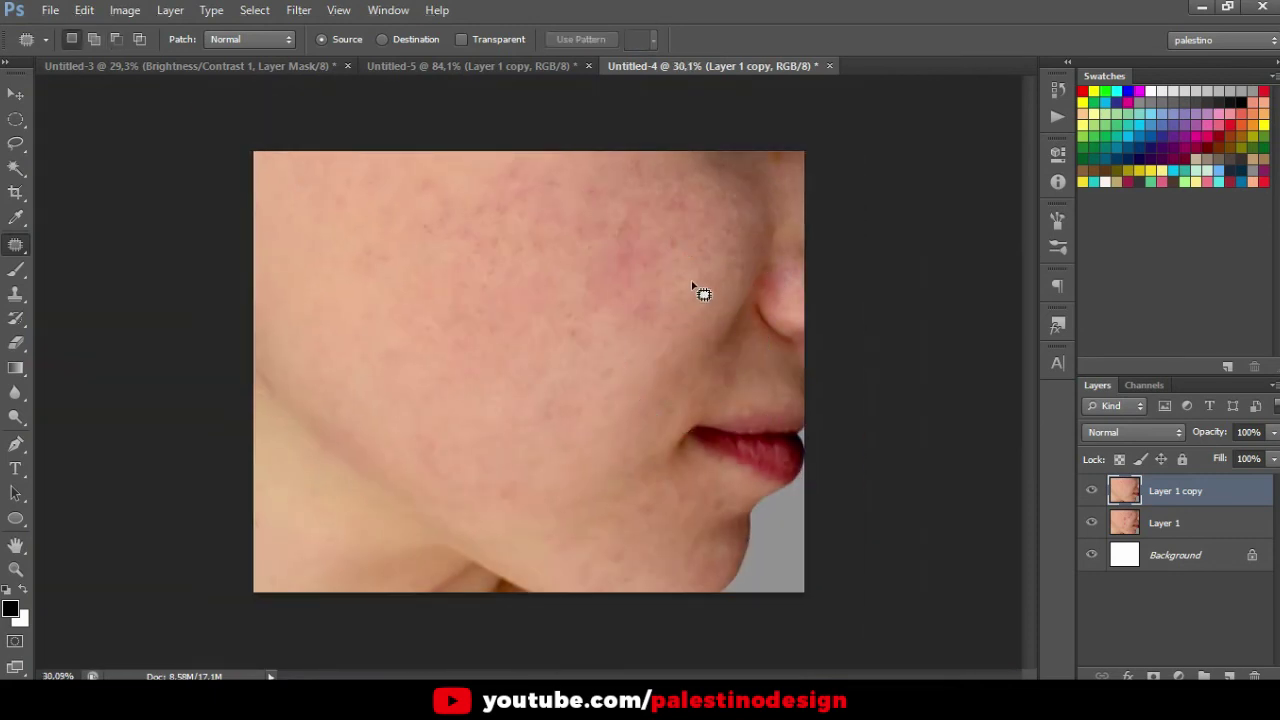
scroll(660, 270, down, 2)
scroll(640, 260, up, 1)
- Toggle Layer 1 copy's visibility to compare against the original, leaving it shown
click(1092, 491)
click(1092, 491)
click(1092, 491)
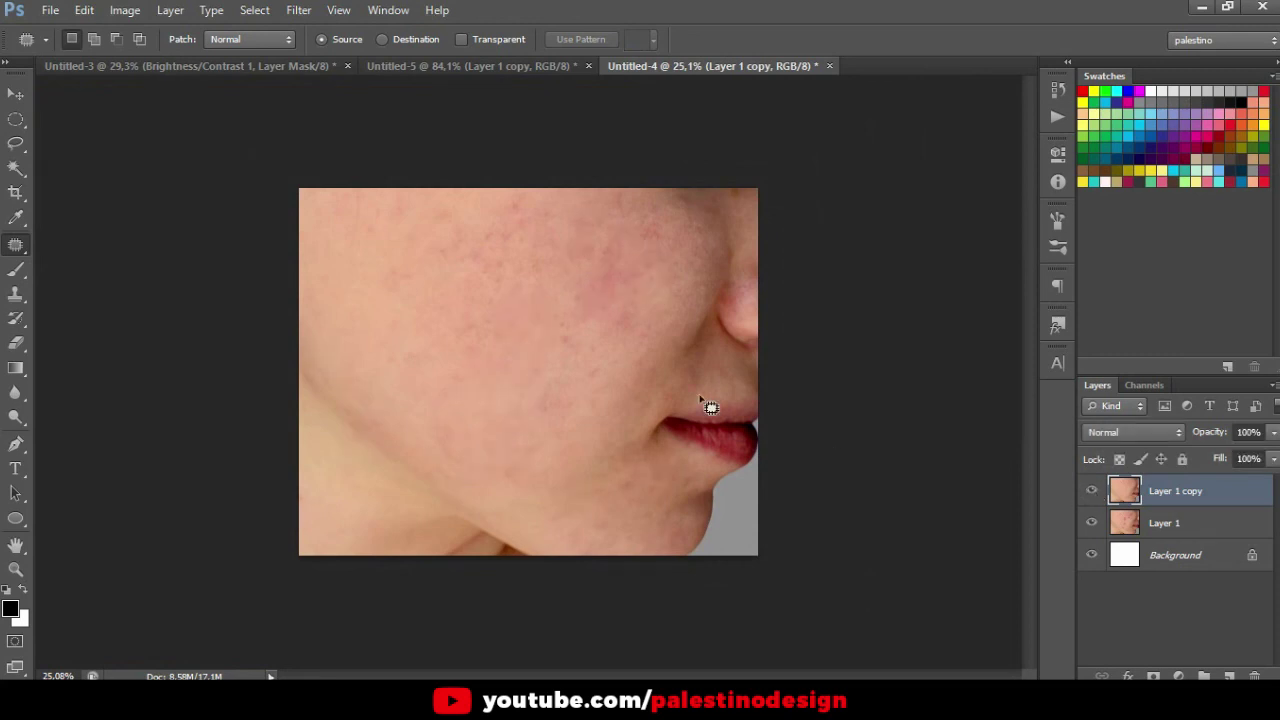
scroll(410, 400, up, 1)
scroll(450, 330, down, 2)
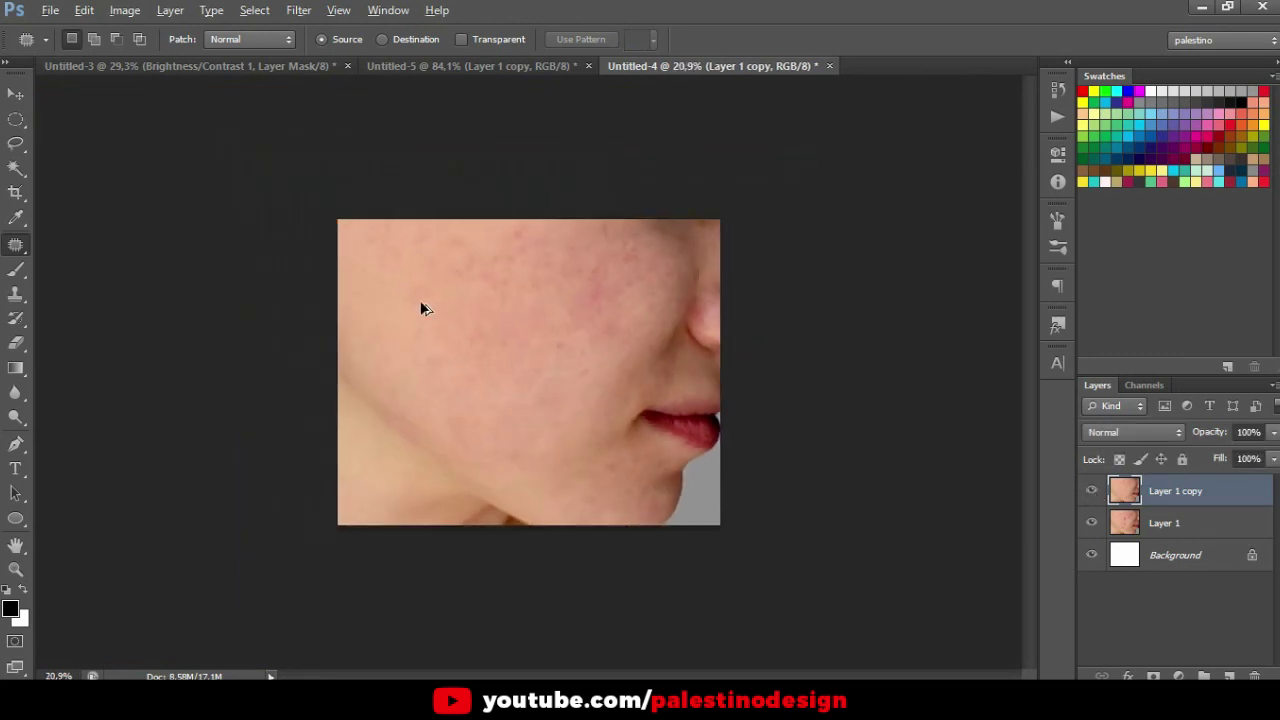
scroll(435, 260, up, 1)
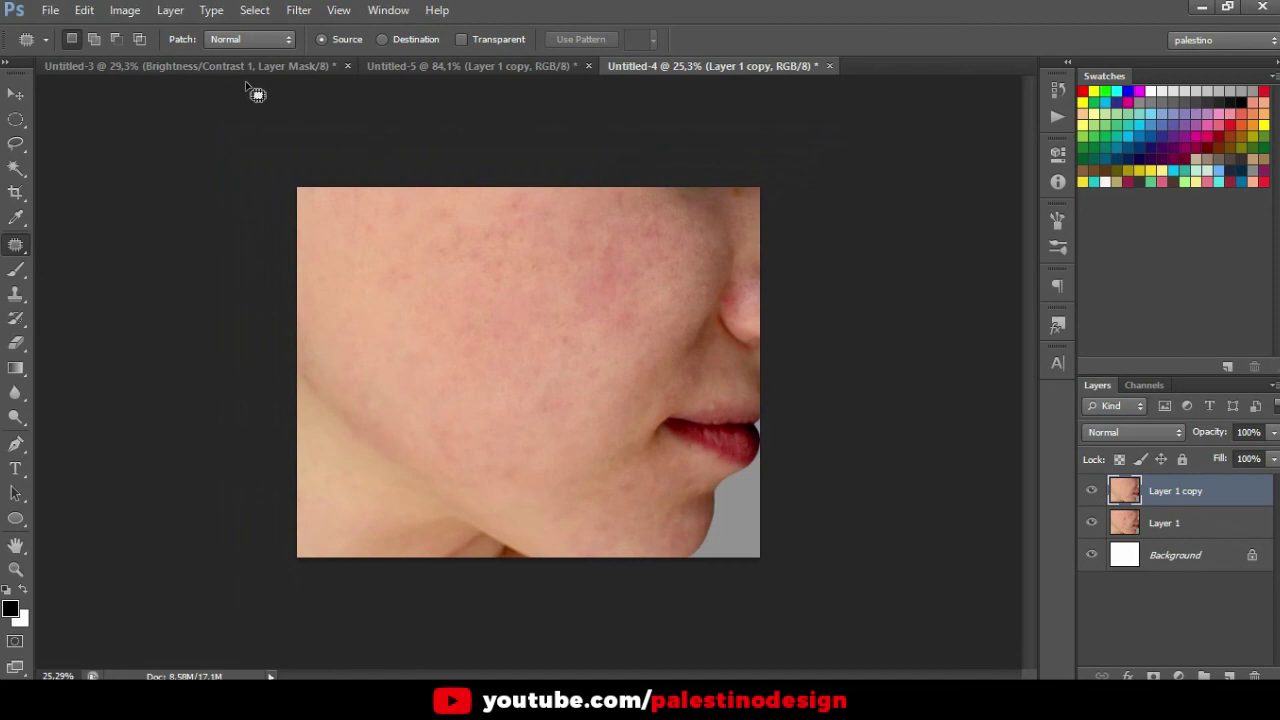
- Compare the Untitled-3 beach photo with Layer 1 copy hidden and shown
click(250, 66)
click(1091, 536)
click(1091, 536)
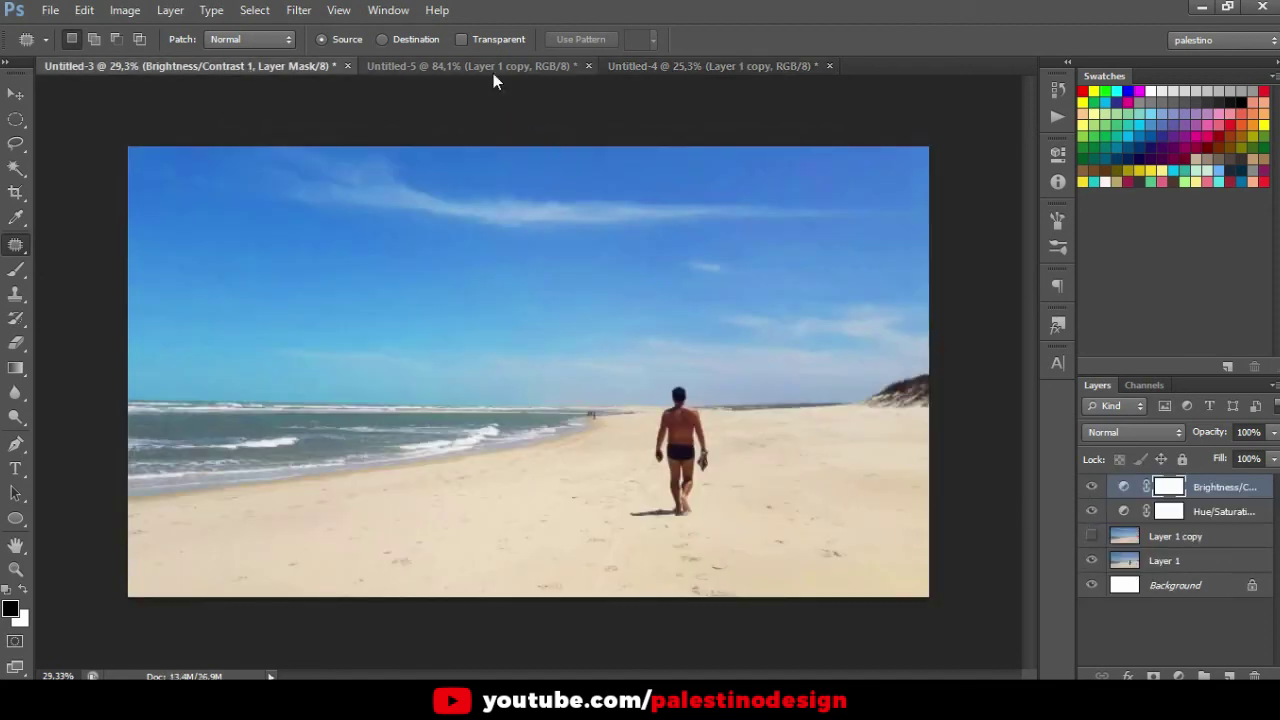
- Bring up the Untitled-5 chin-pimple photo
click(500, 66)
click(662, 64)
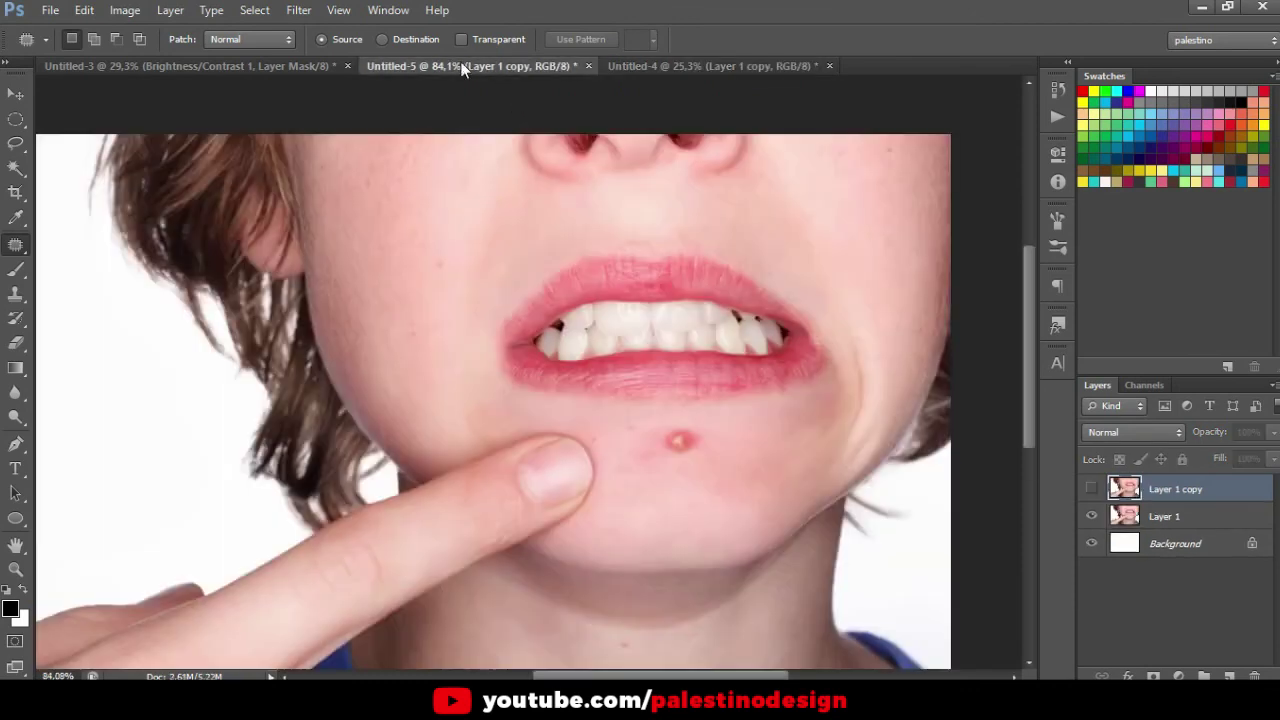
click(462, 60)
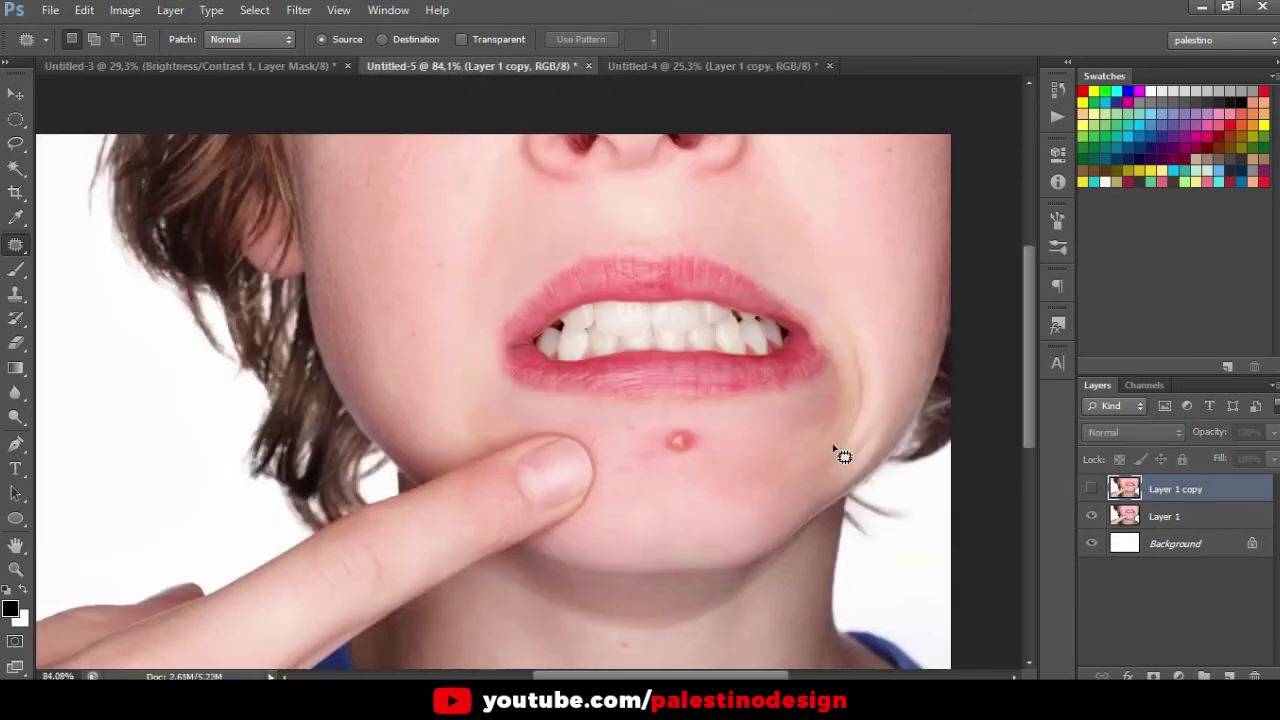